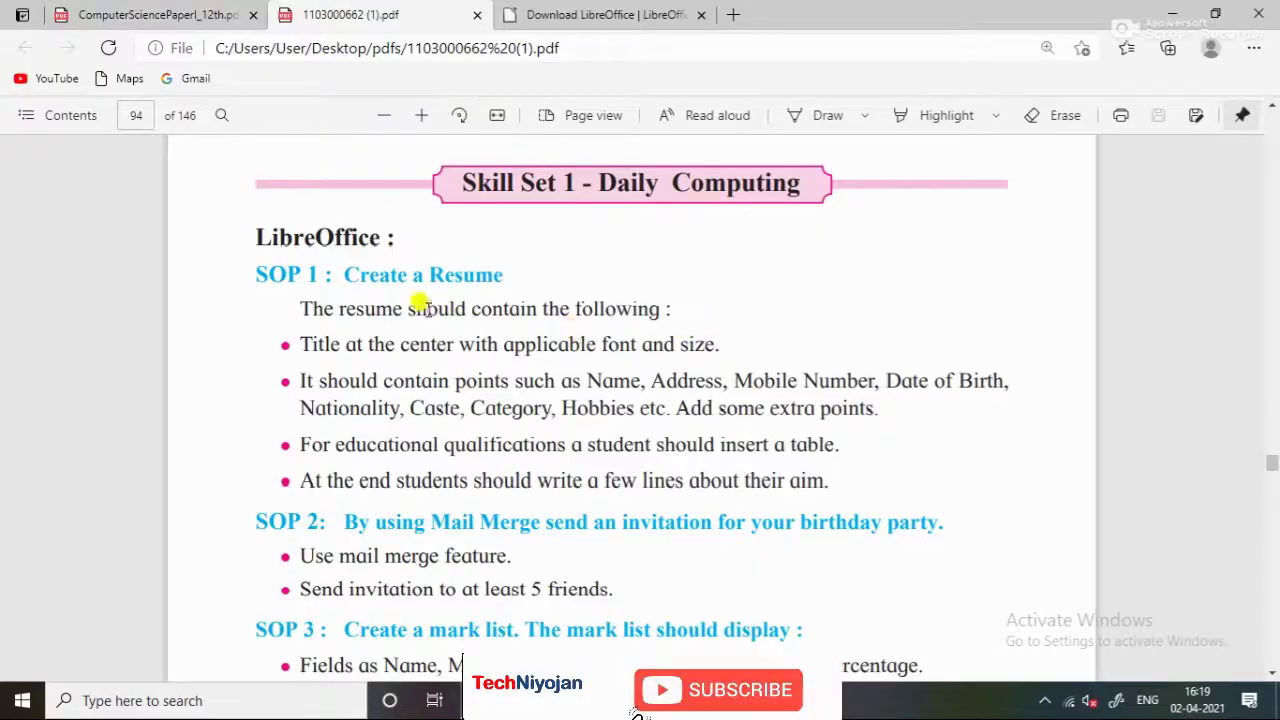
Read through the LibreOffice website's home page, from its heading down the page
triple_click(345, 237)
left_click(400, 333)
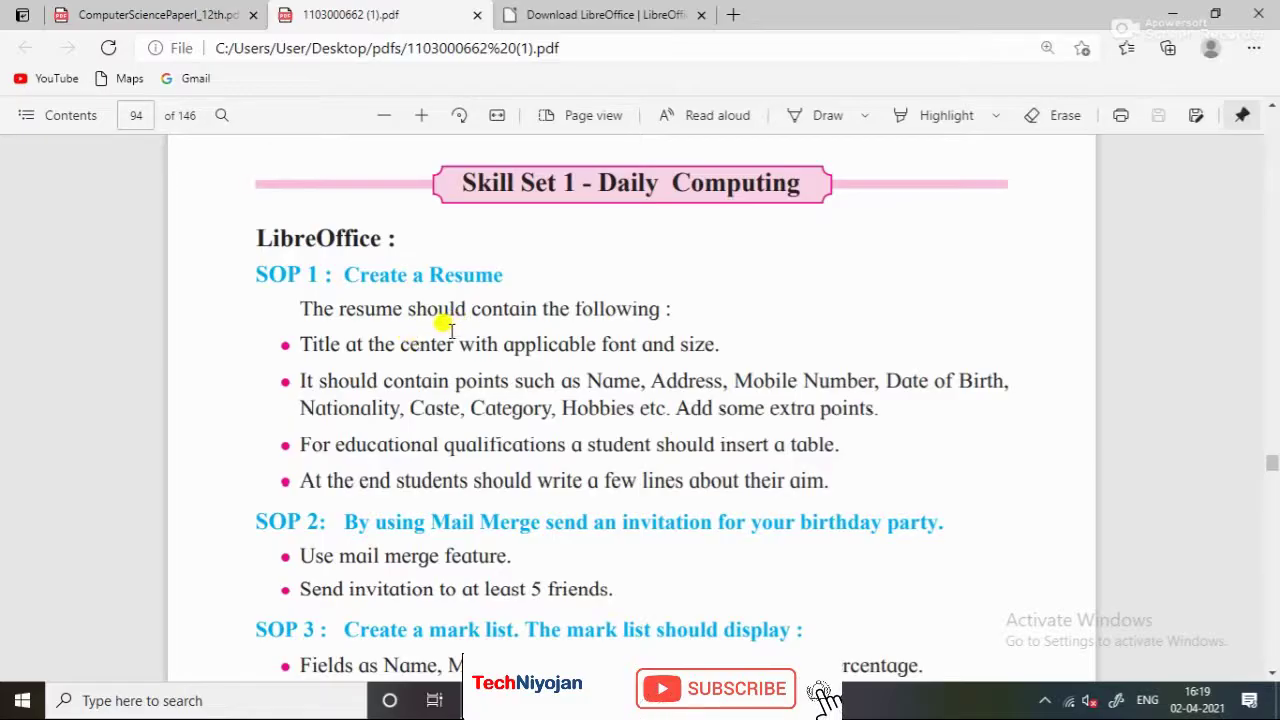
scroll(455, 332, "down", 3)
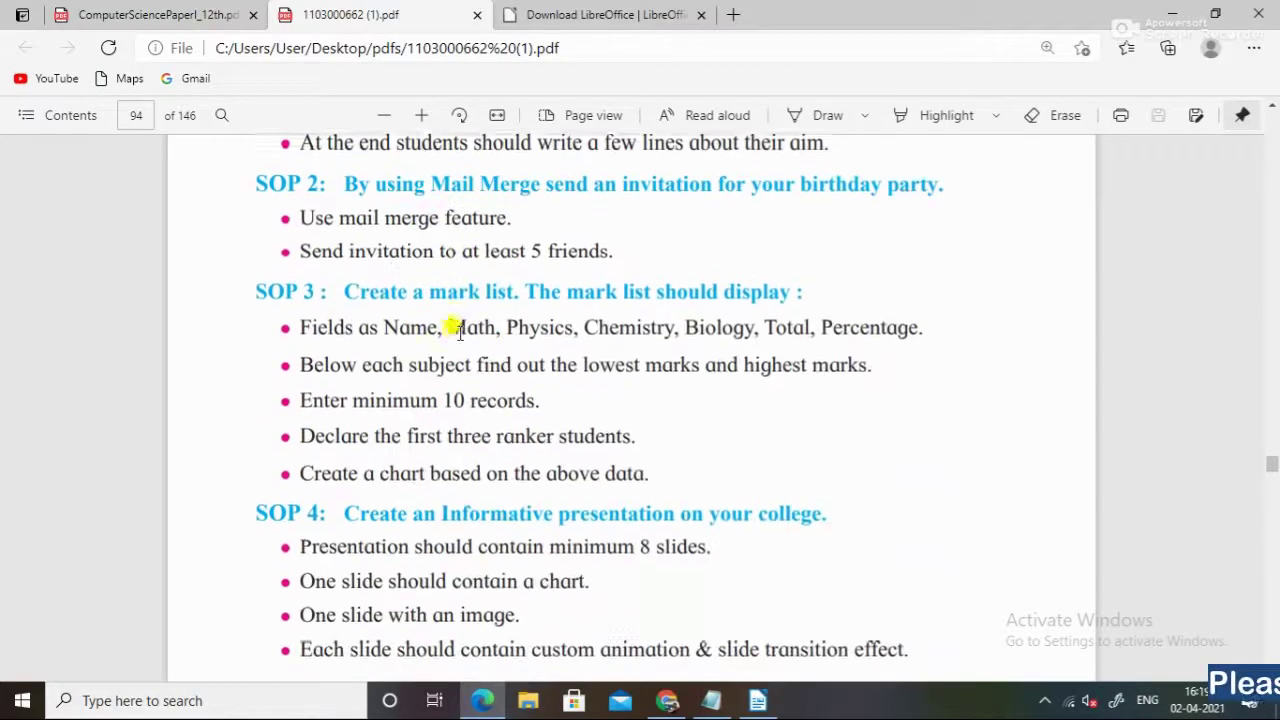
scroll(458, 332, "down", 9)
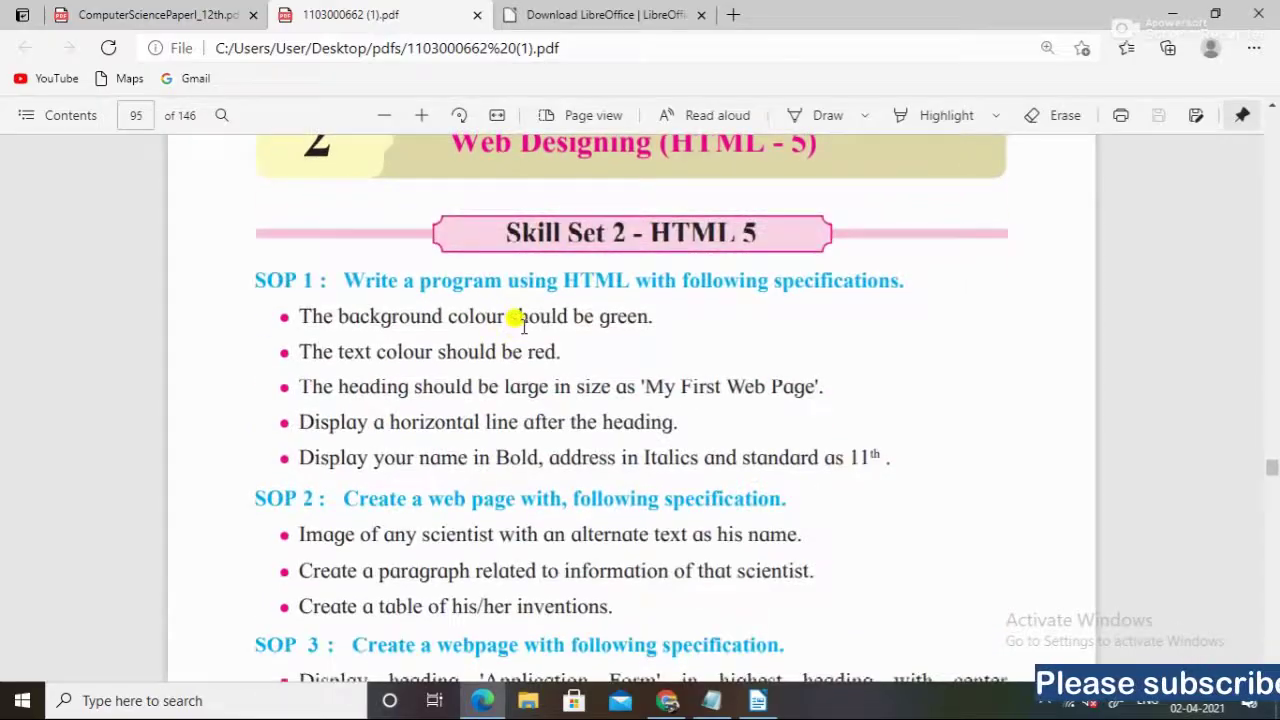
scroll(517, 318, "down", 10)
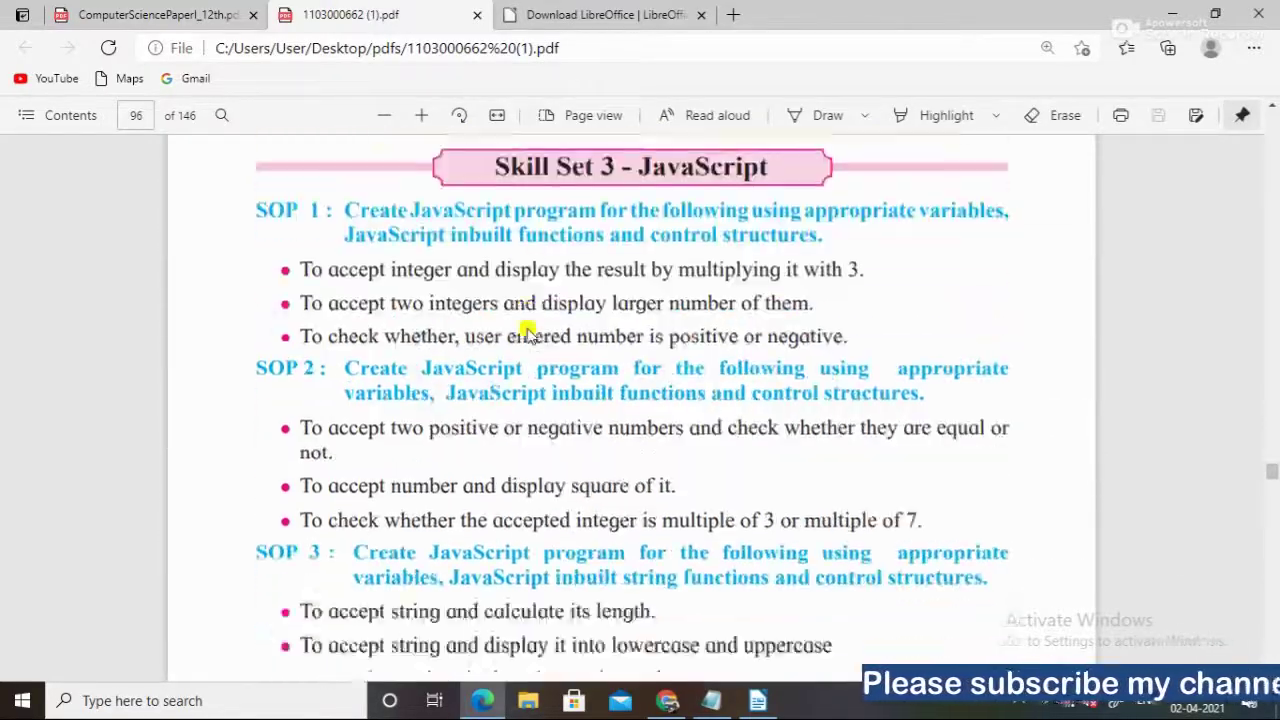
scroll(527, 332, "down", 12)
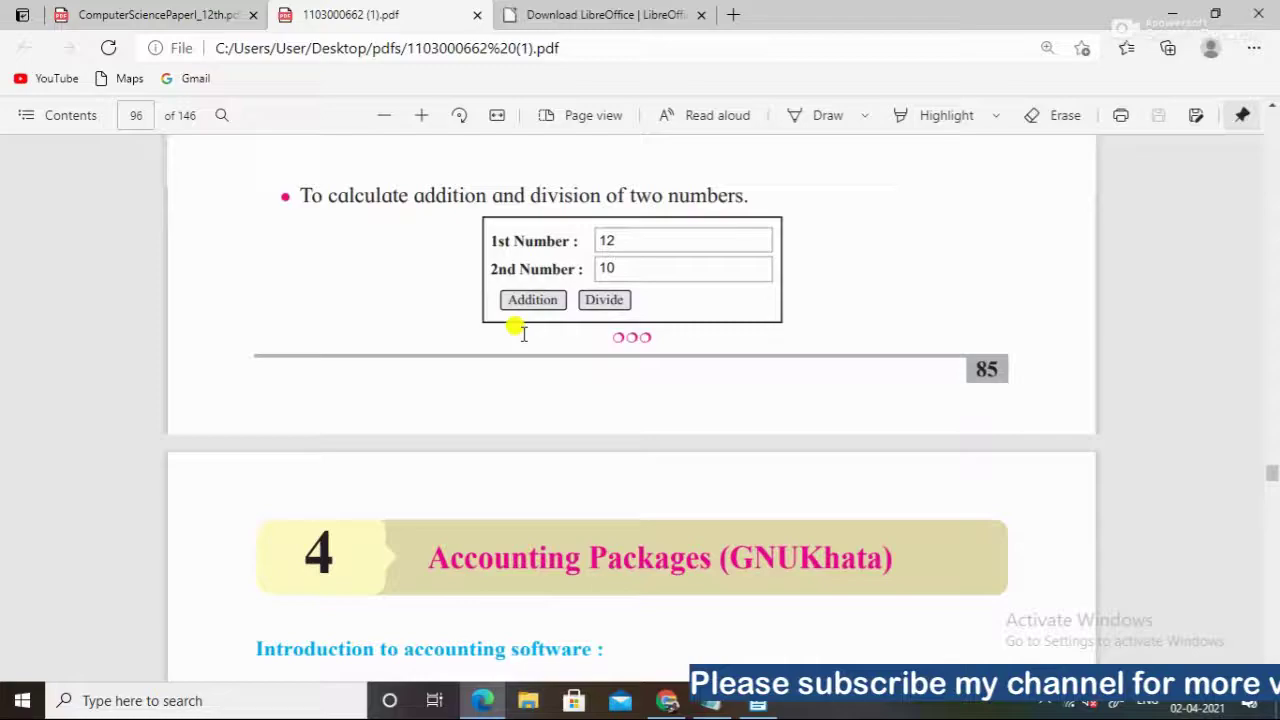
scroll(522, 333, "up", 20)
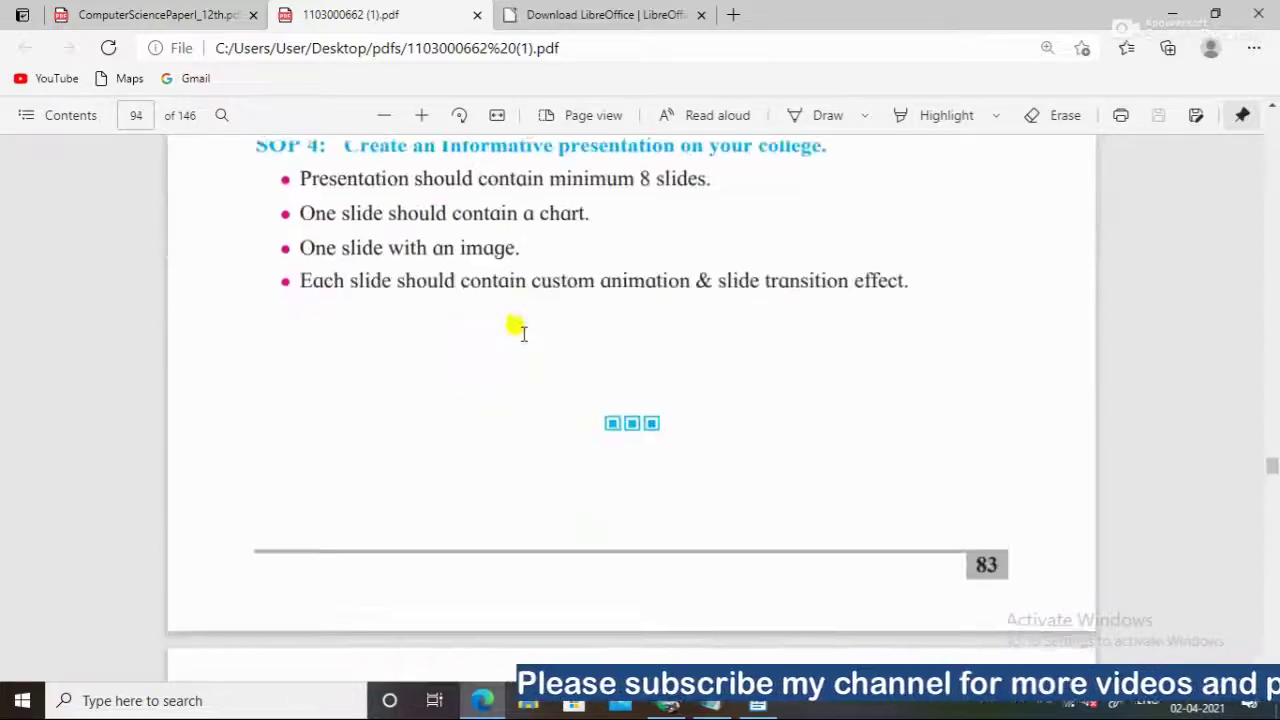
scroll(520, 330, "up", 10)
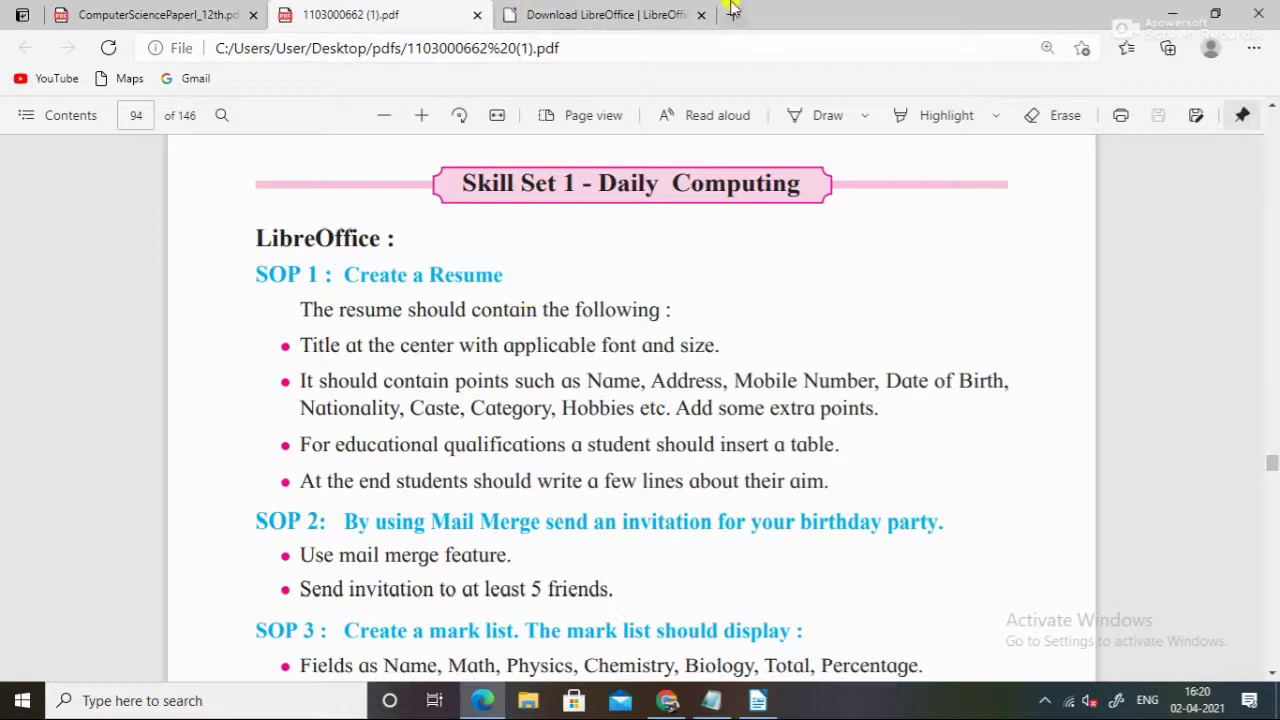
Switch to the LibreOffice download page and scroll through the 7.1.2 Windows (64-bit) offer
left_click(686, 13)
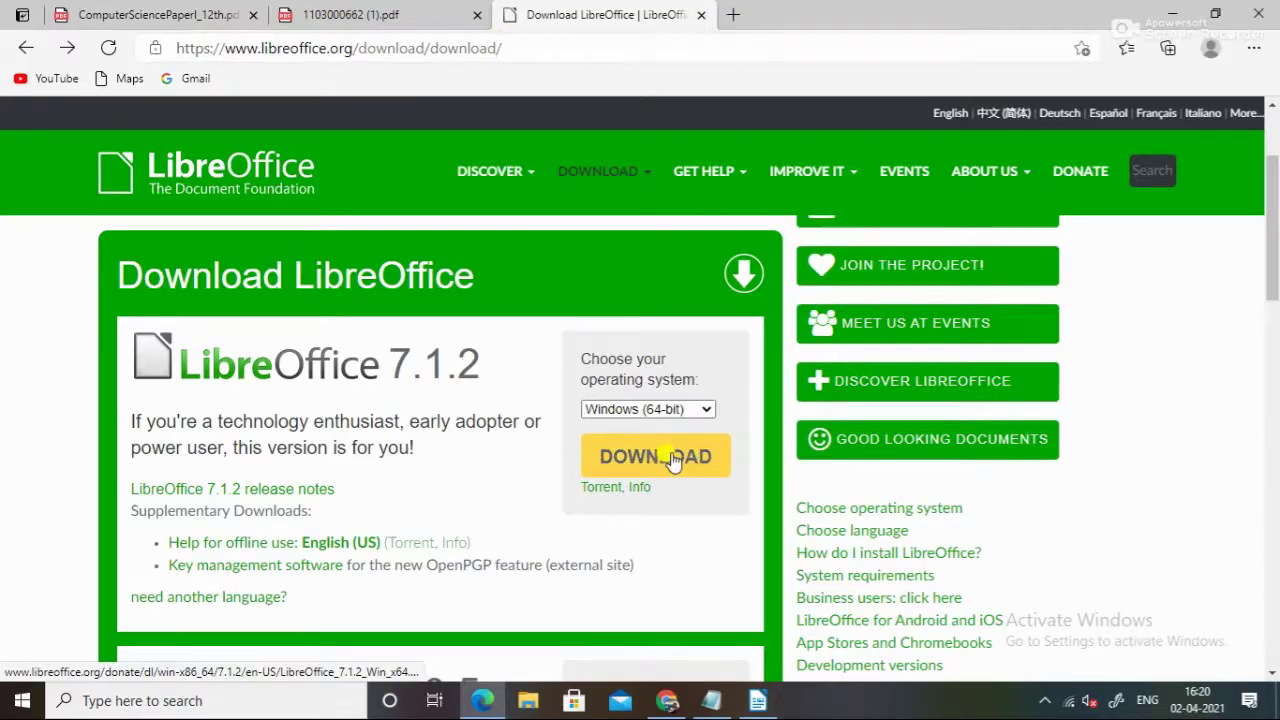
scroll(400, 358, "down", 4)
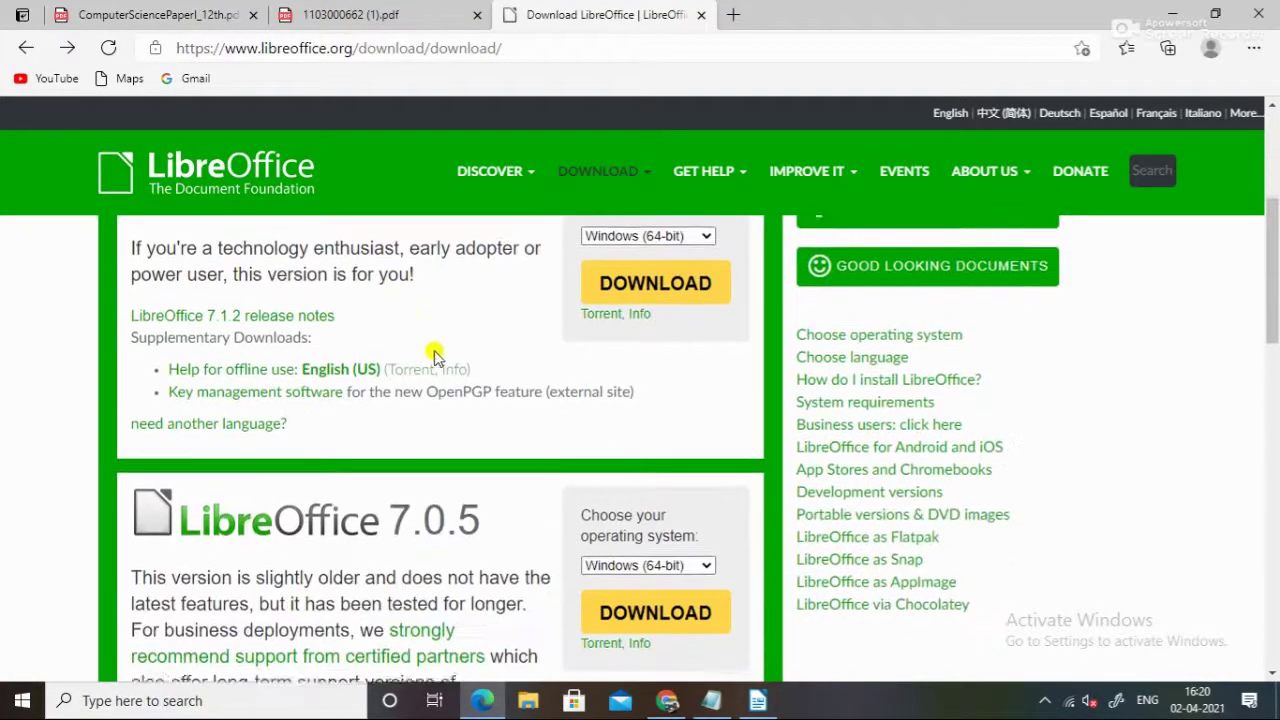
scroll(522, 377, "down", 3)
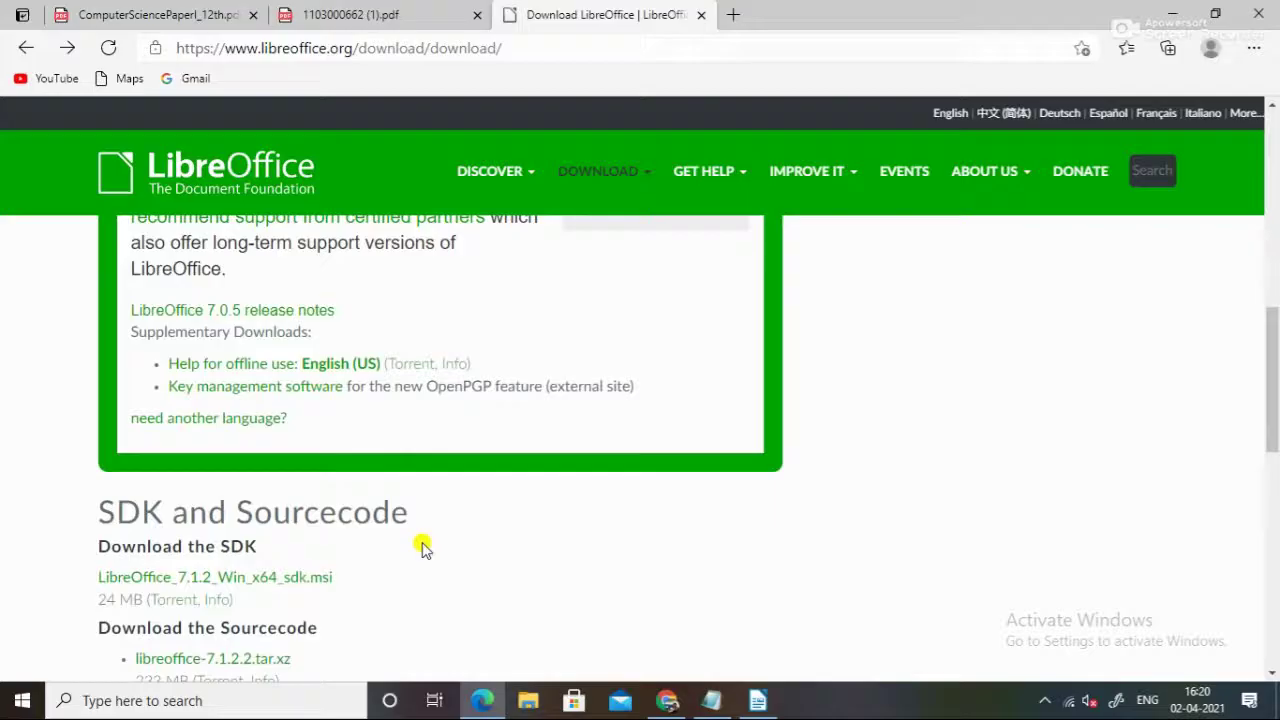
scroll(423, 543, "up", 8)
scroll(595, 583, "down", 1)
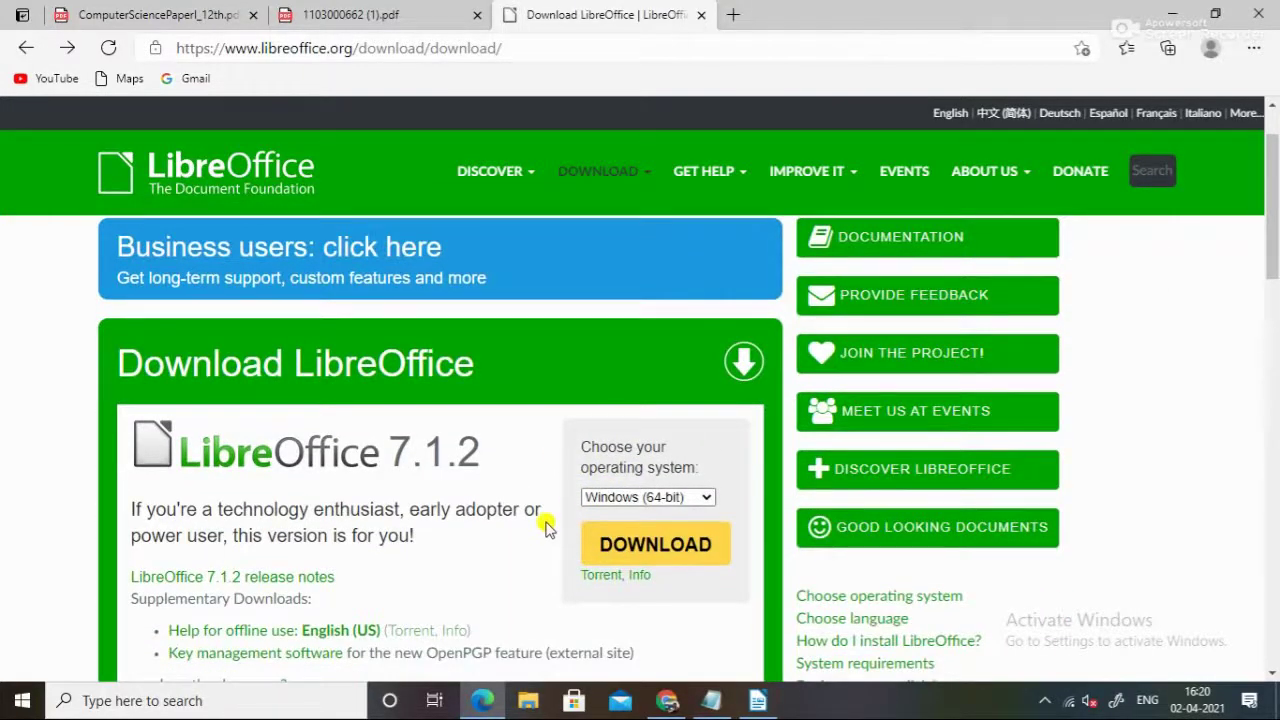
scroll(286, 515, "down", 1)
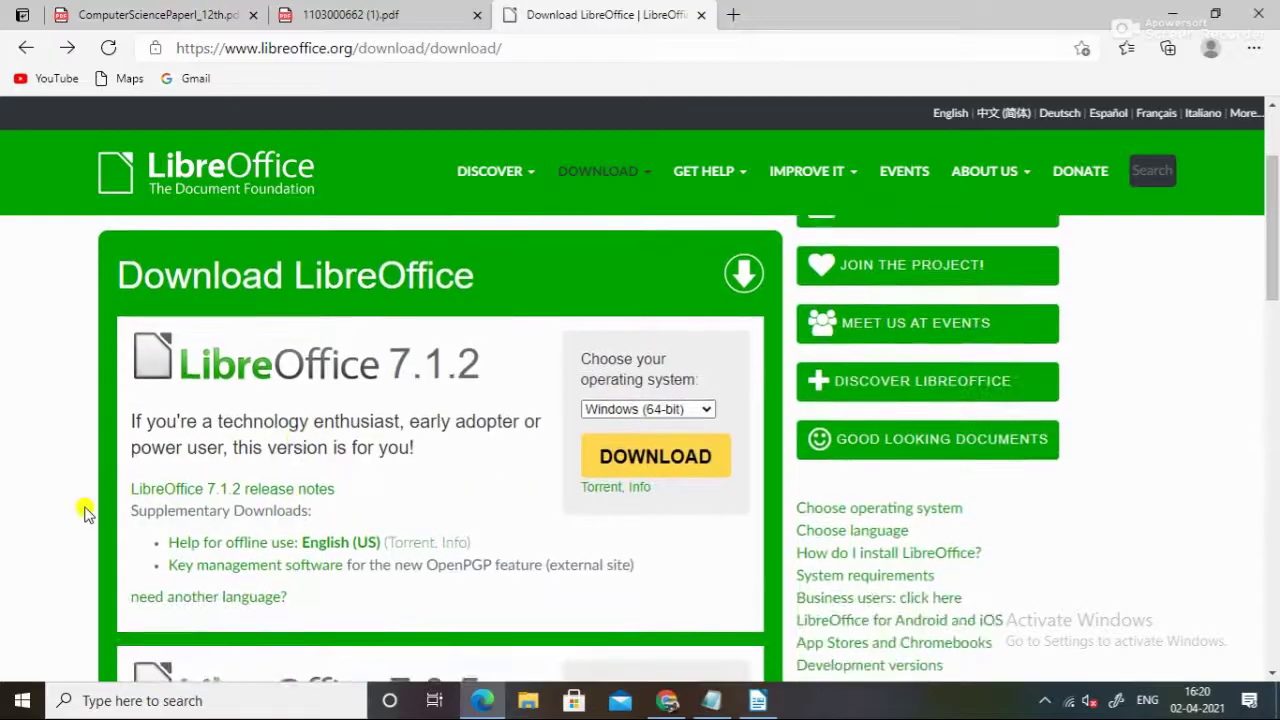
Compare the download page's web address with the note holding the download link
mouse_move(706, 712)
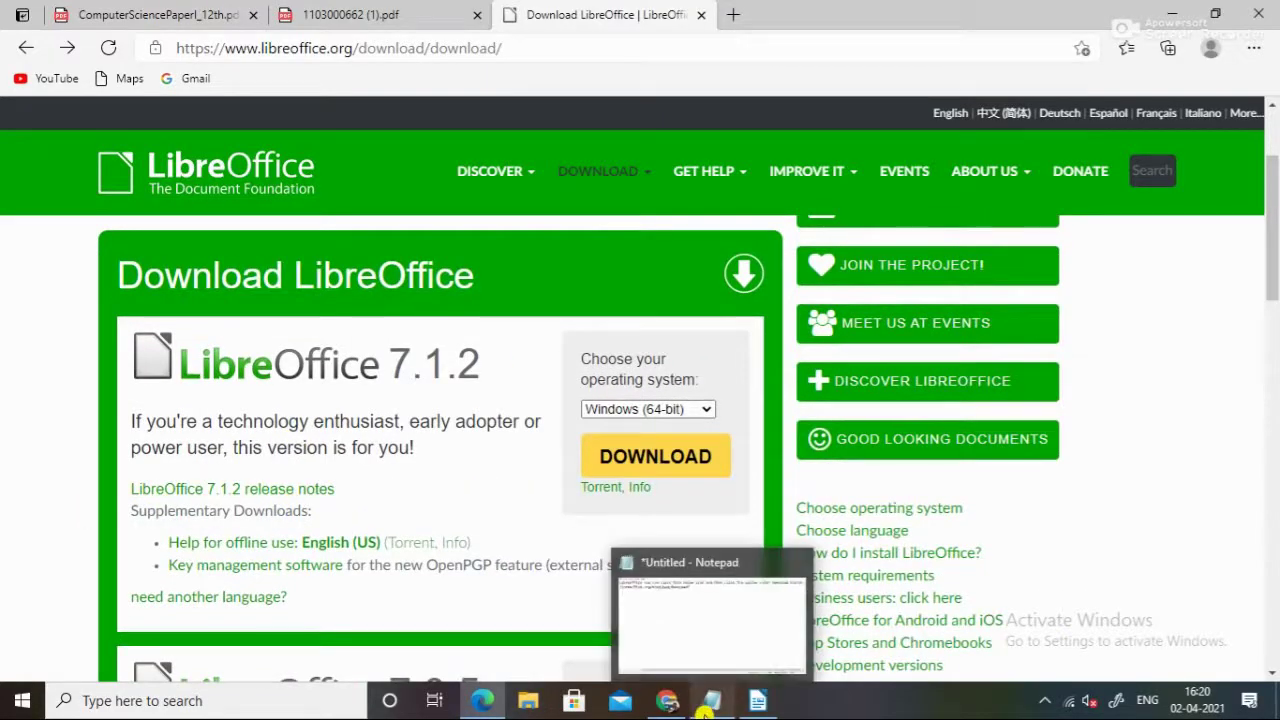
left_click(515, 45)
left_click(5, 394)
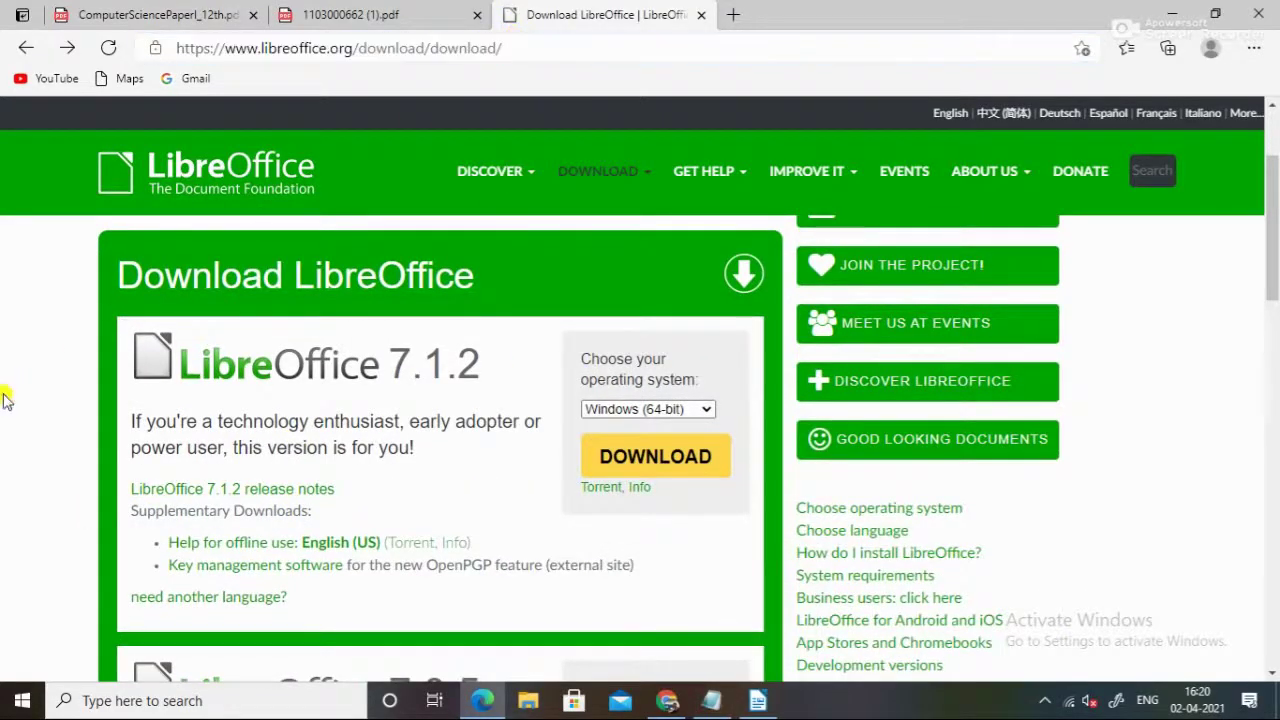
left_click(708, 703)
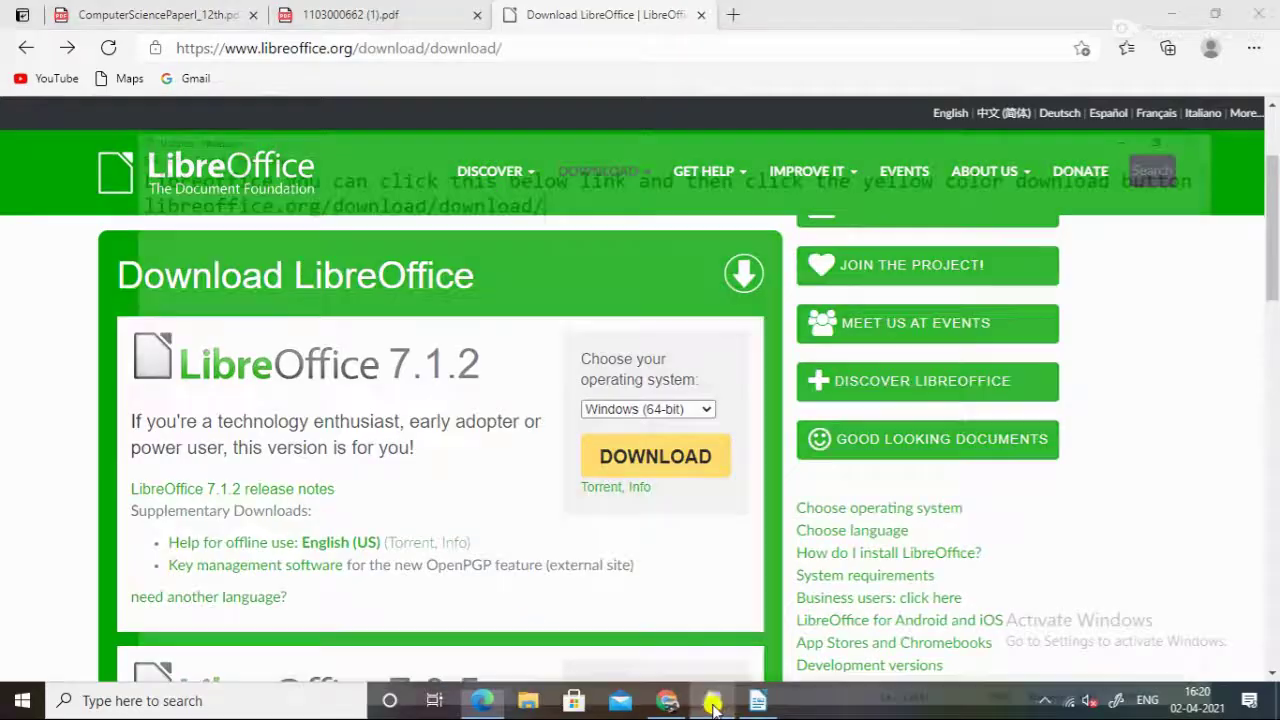
left_click(1166, 12)
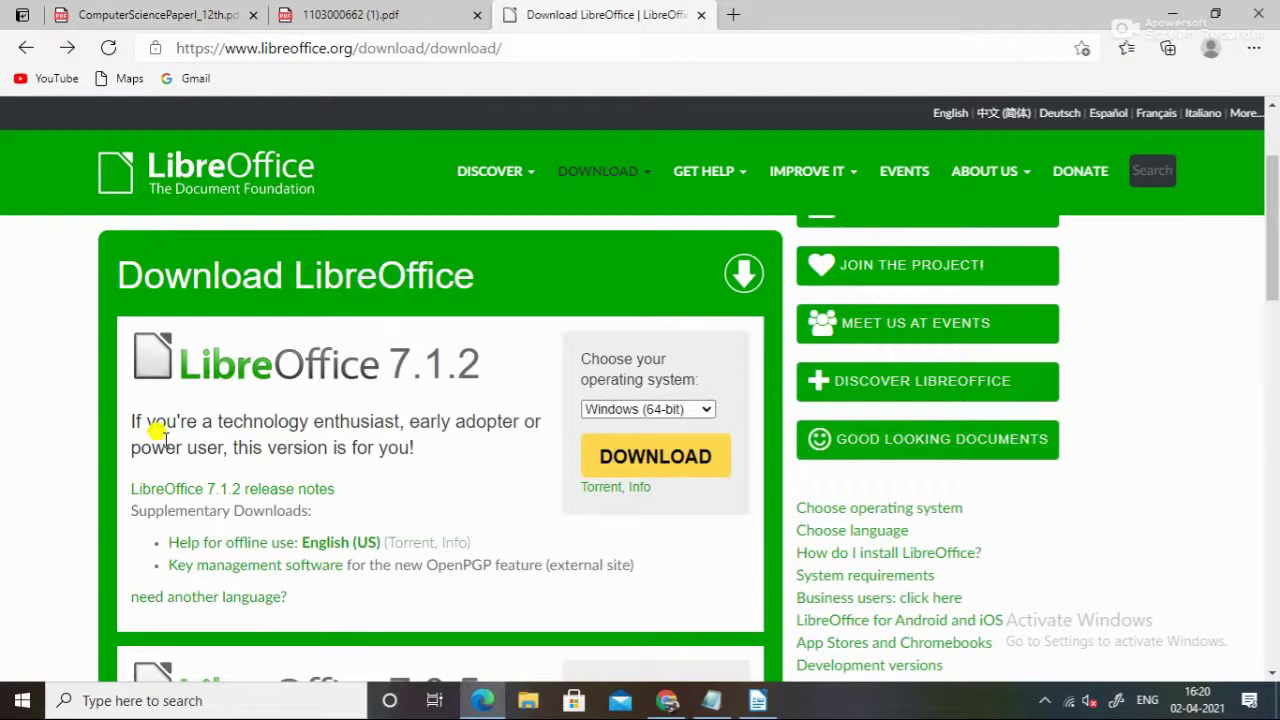
left_click(253, 701)
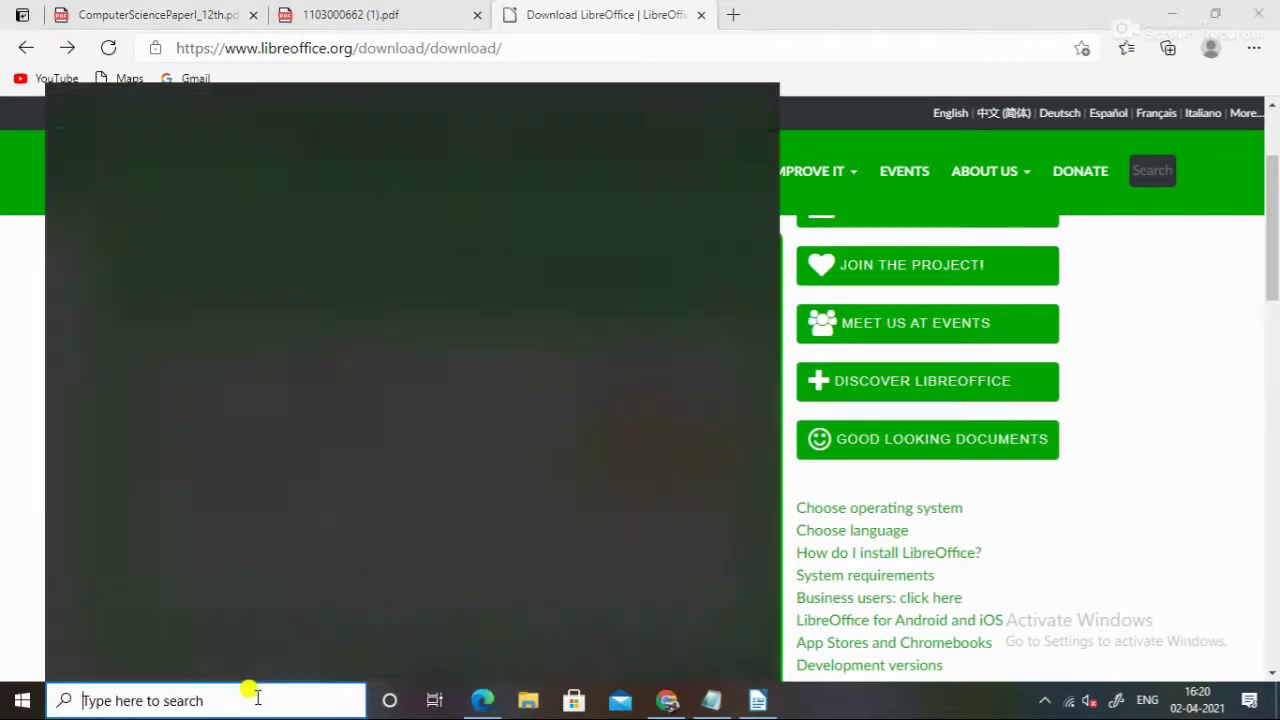
type("libre")
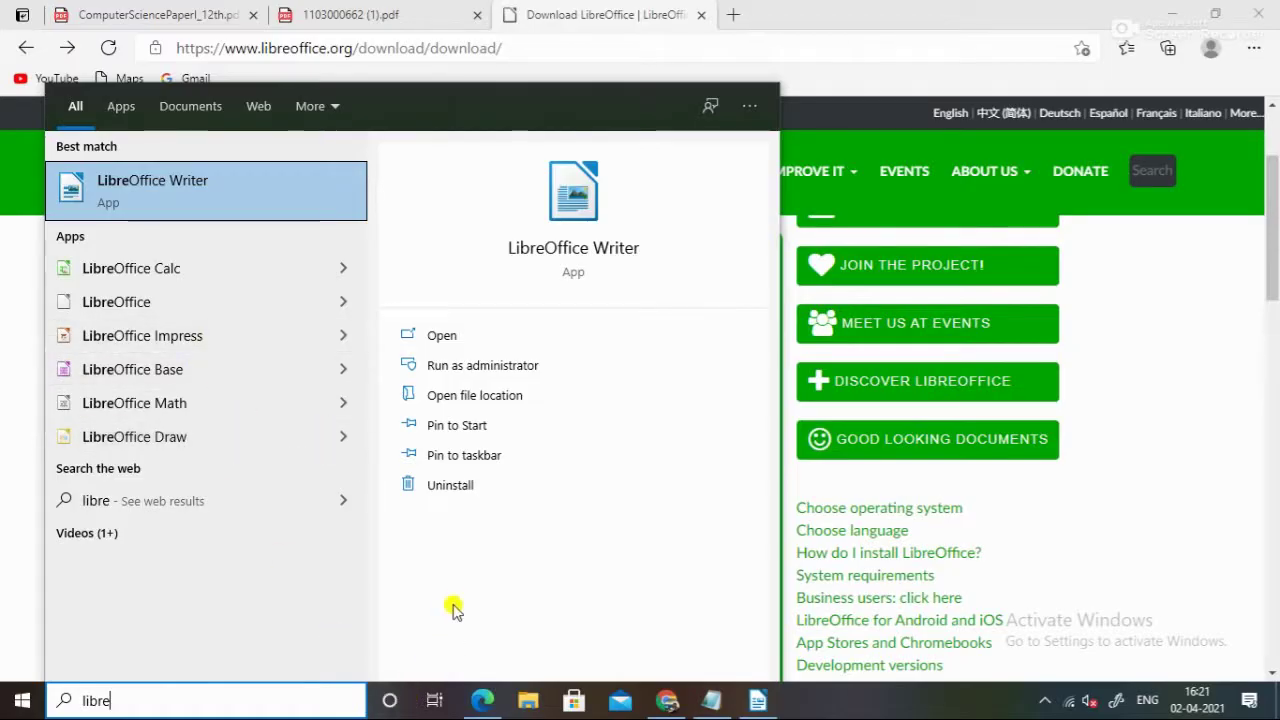
left_click(1205, 405)
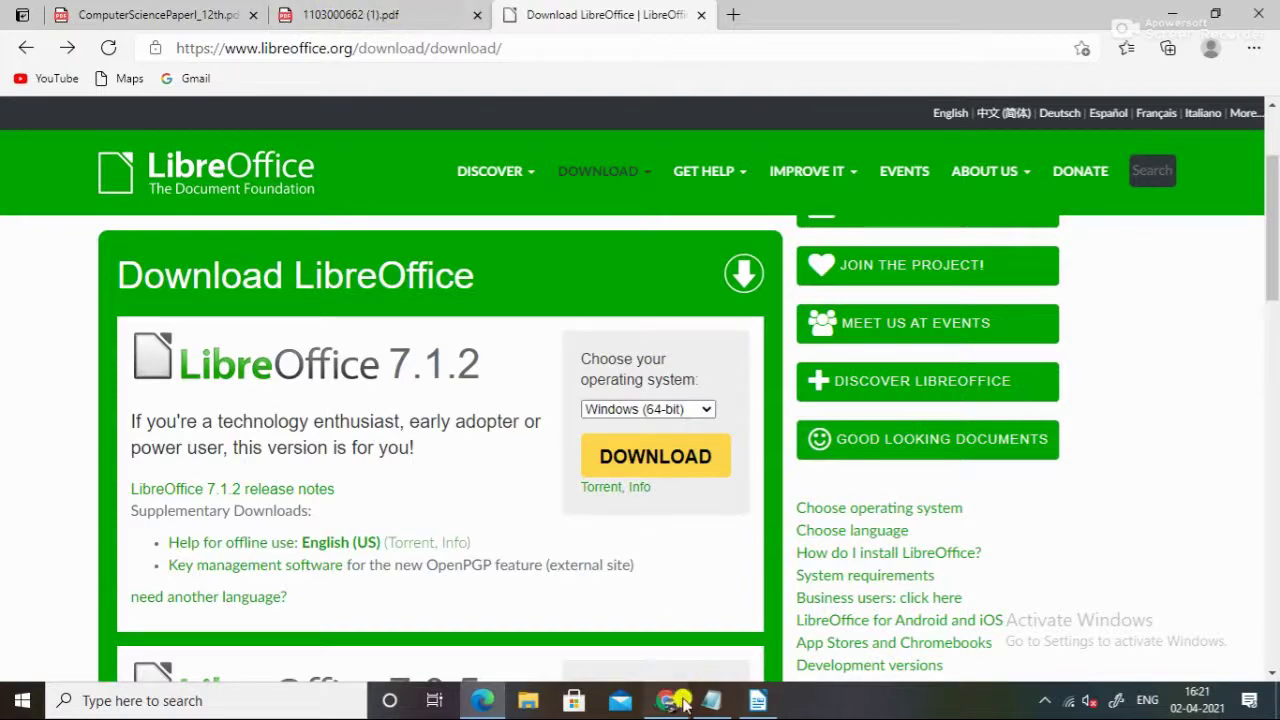
left_click(488, 703)
Return to the textbook PDF, close ComputerSciencePaperI_12th.pdf, and review the Create a Resume heading
left_click(487, 702)
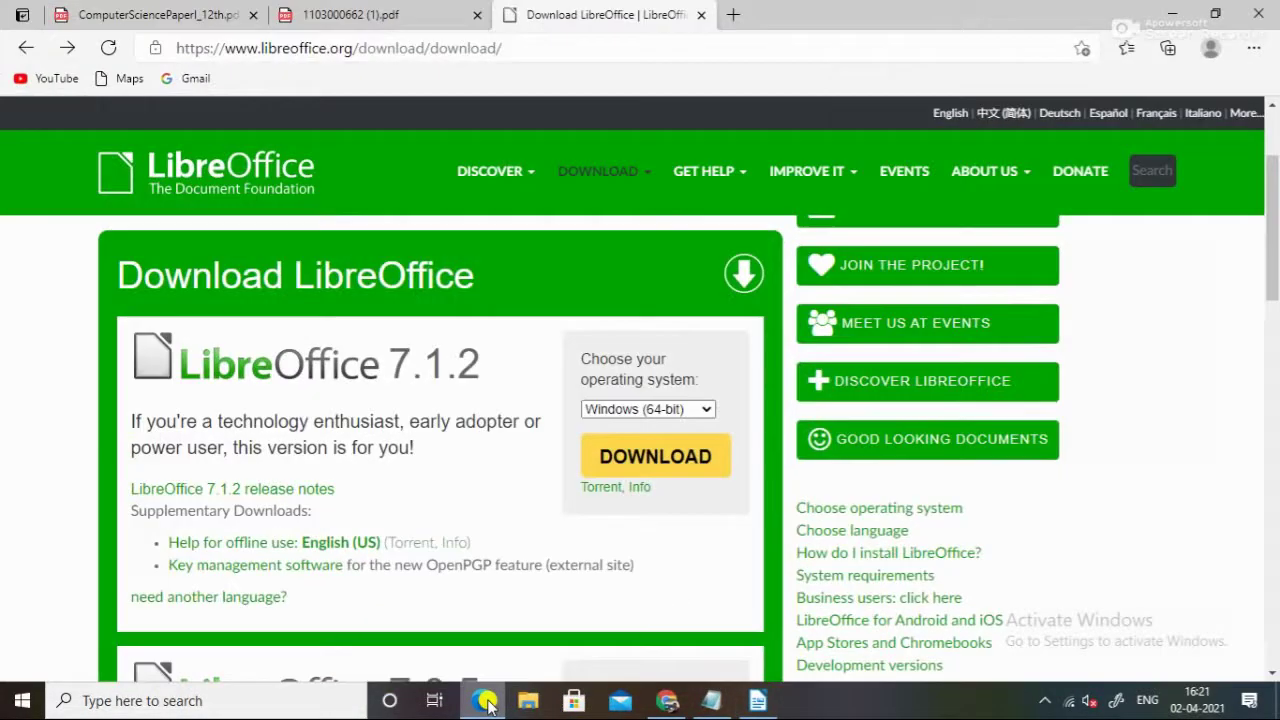
left_click(425, 8)
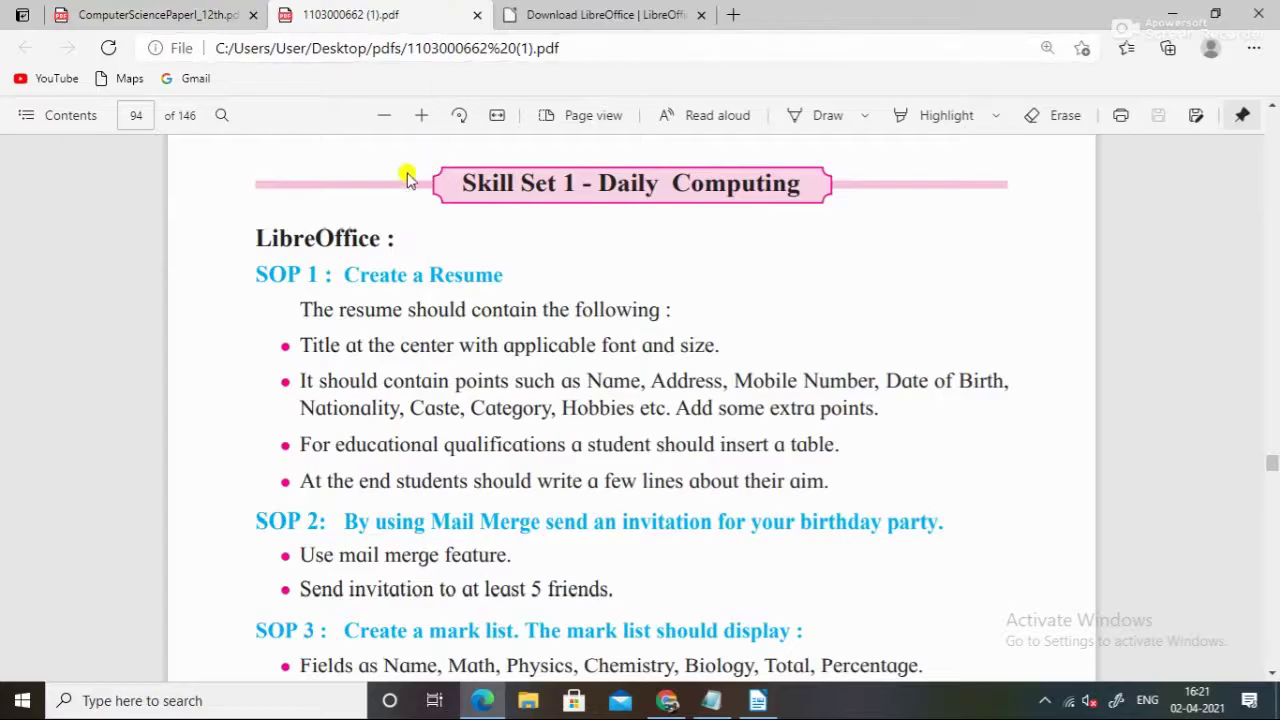
left_click(251, 15)
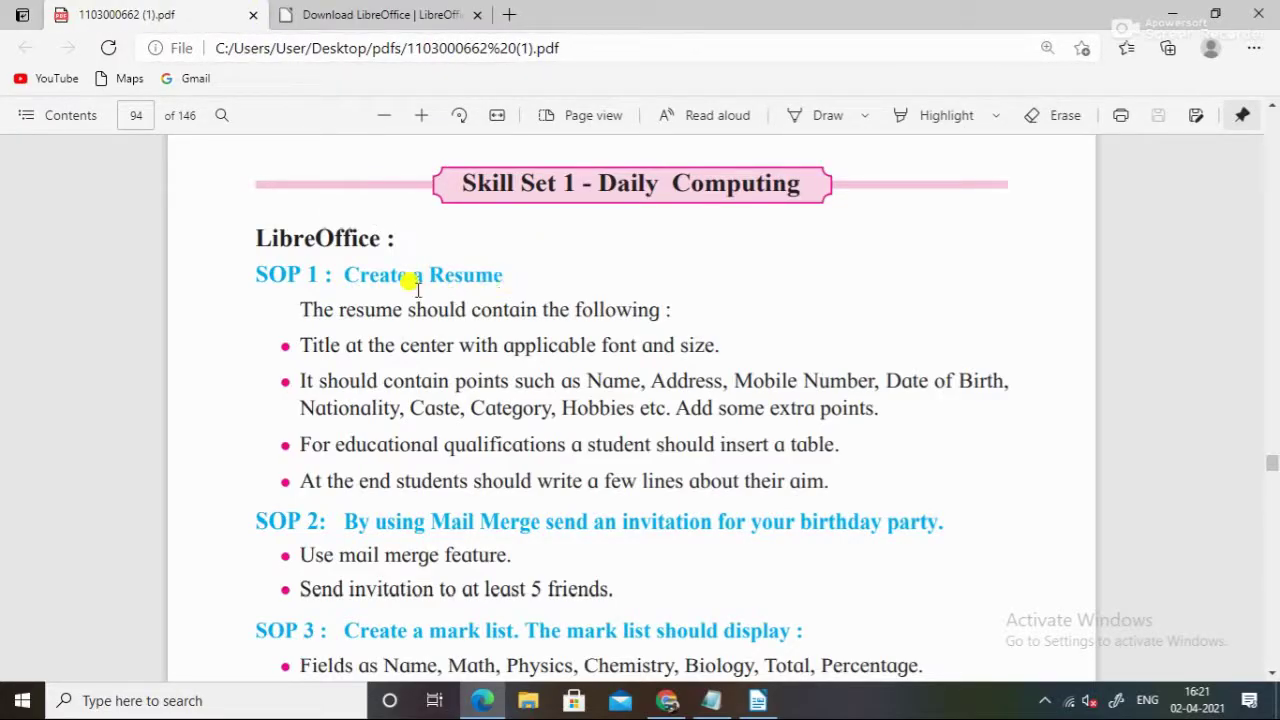
left_click_drag(505, 272, 343, 274)
left_click(518, 291)
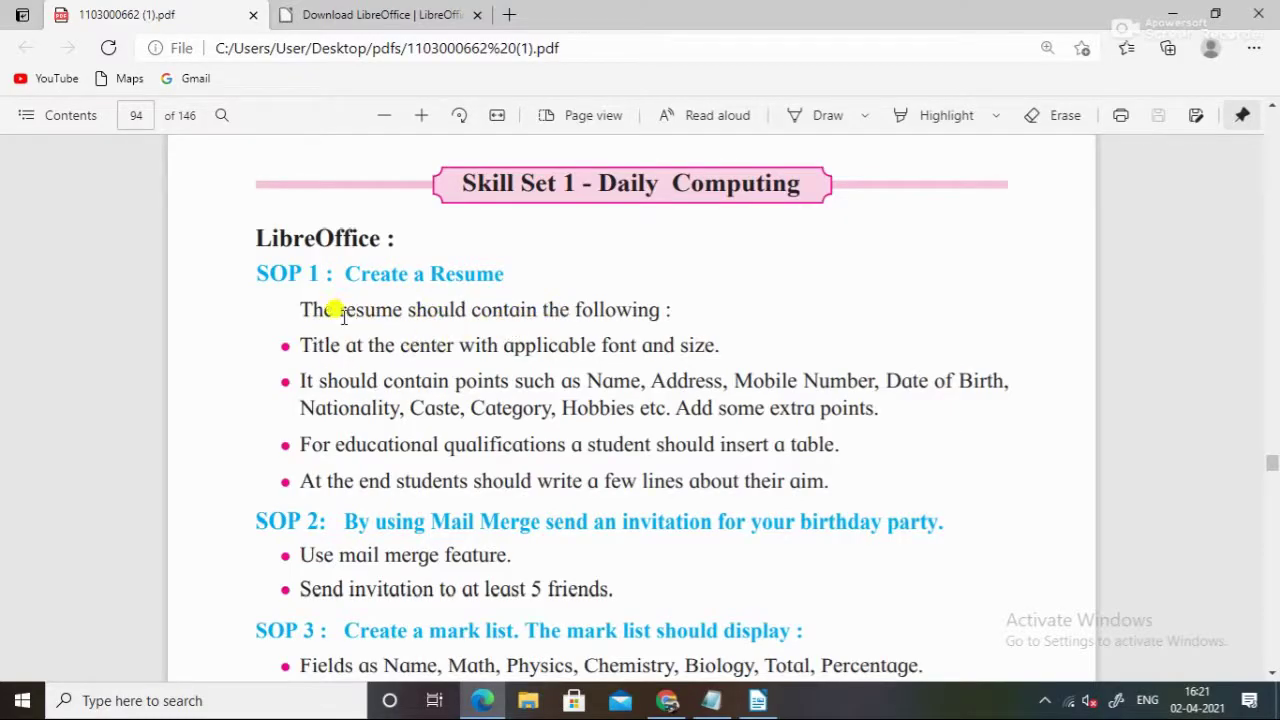
Search 'libre' in Windows and launch LibreOffice Writer with a blank document
left_click(288, 698)
type("libre")
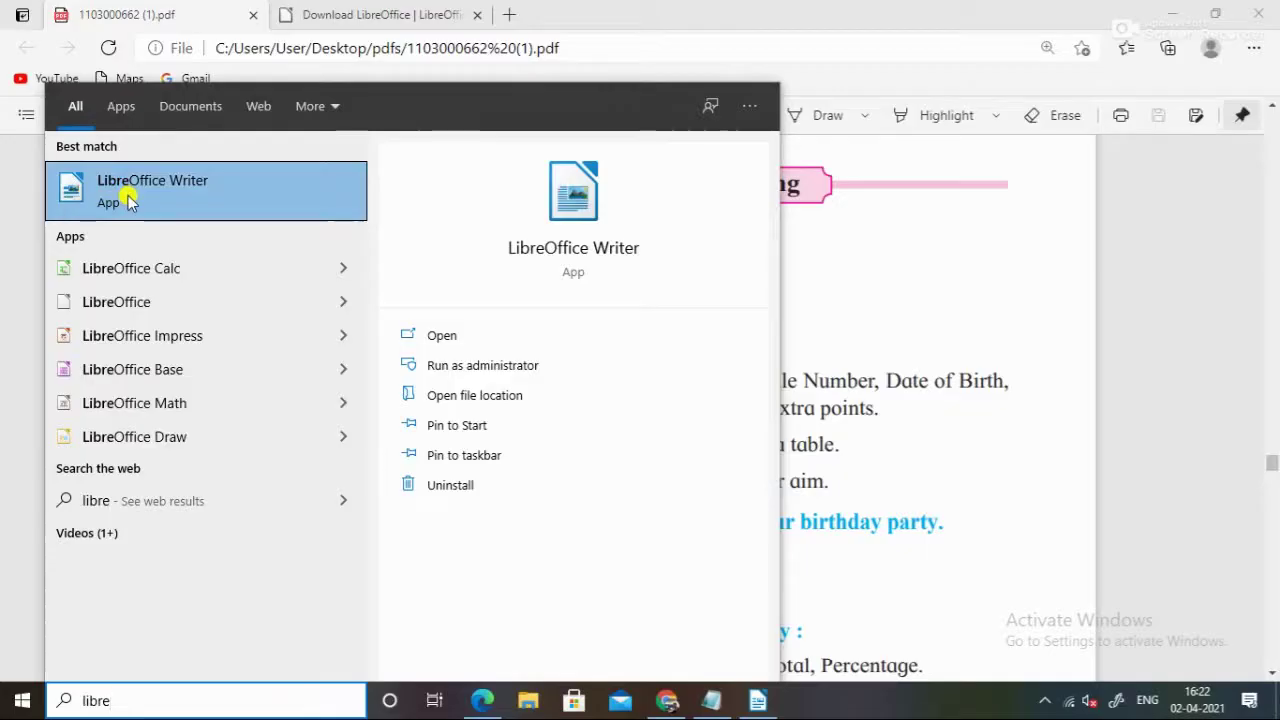
left_click(747, 708)
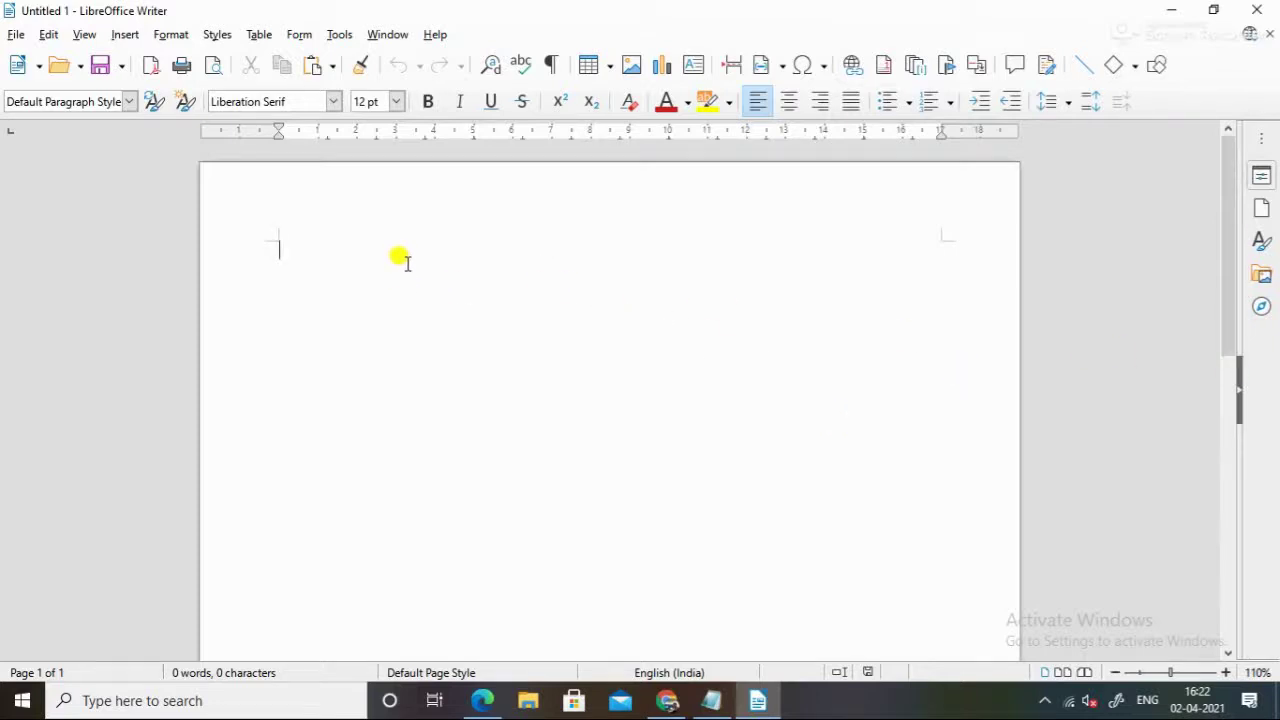
Review the title requirement in the PDF task list, then return to Writer
key("alt+Tab")
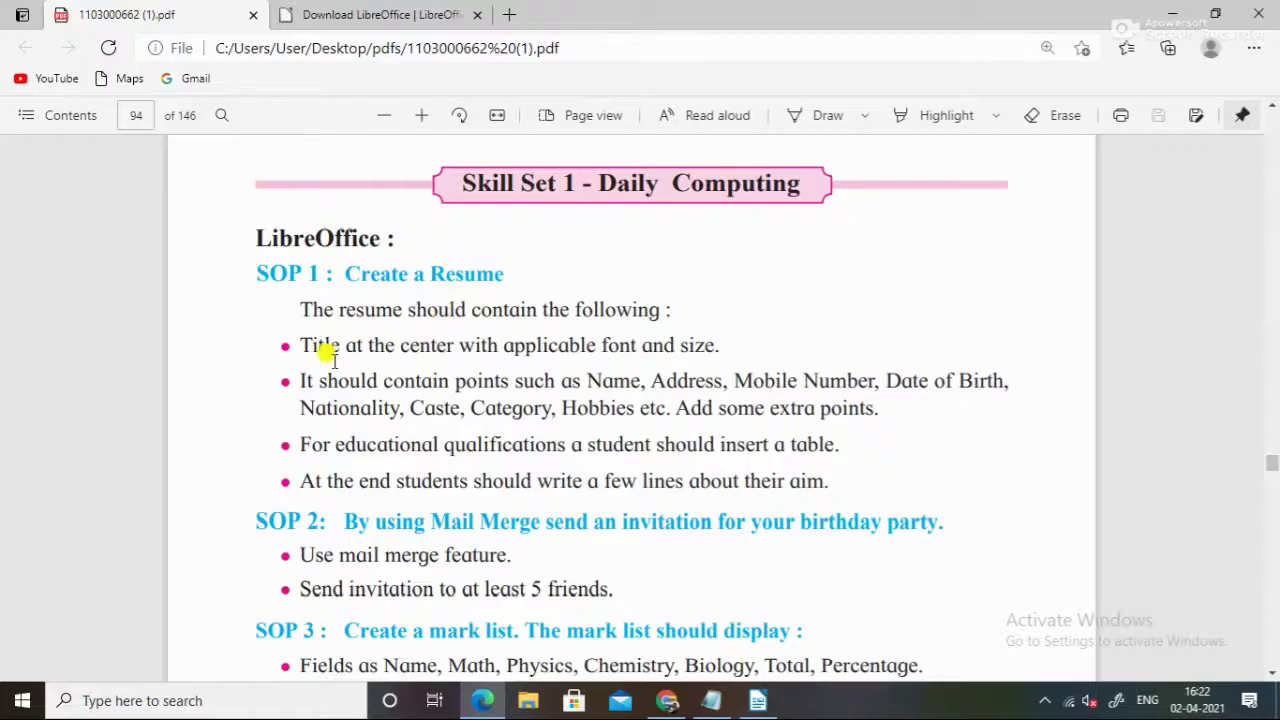
left_click_drag(295, 336, 461, 334)
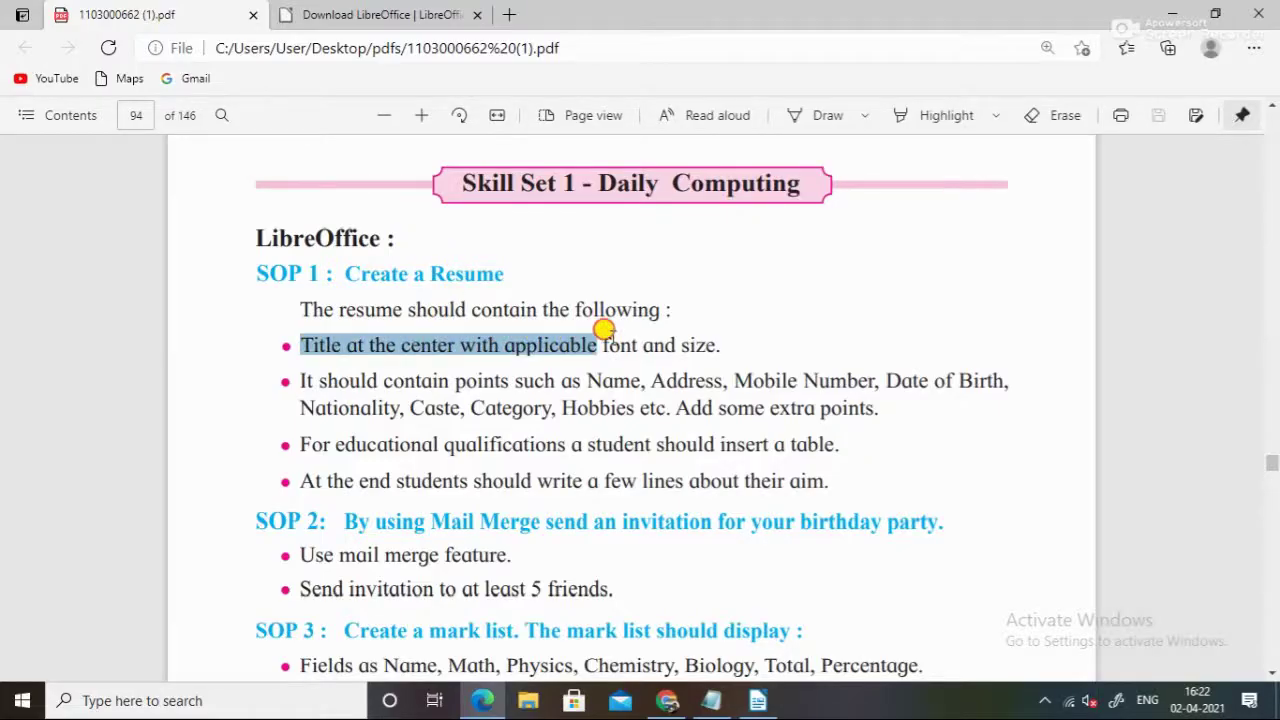
left_click_drag(604, 330, 720, 337)
left_click(686, 372)
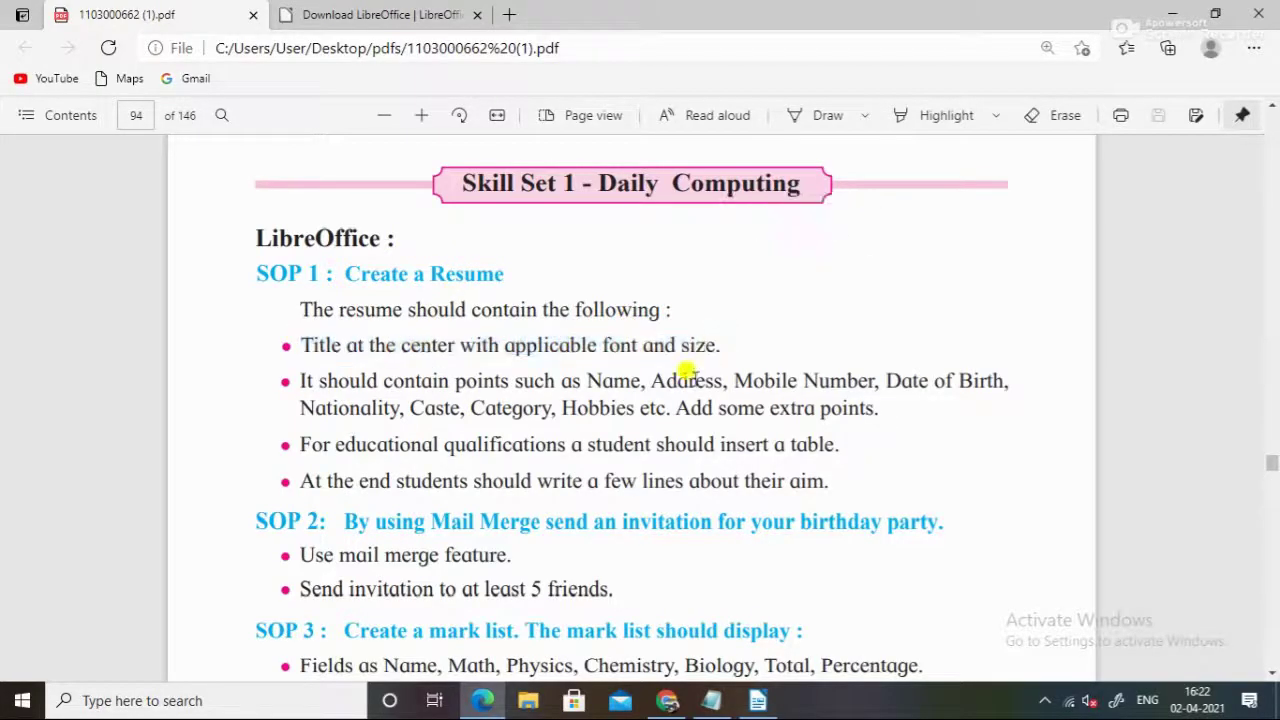
key("alt+Tab")
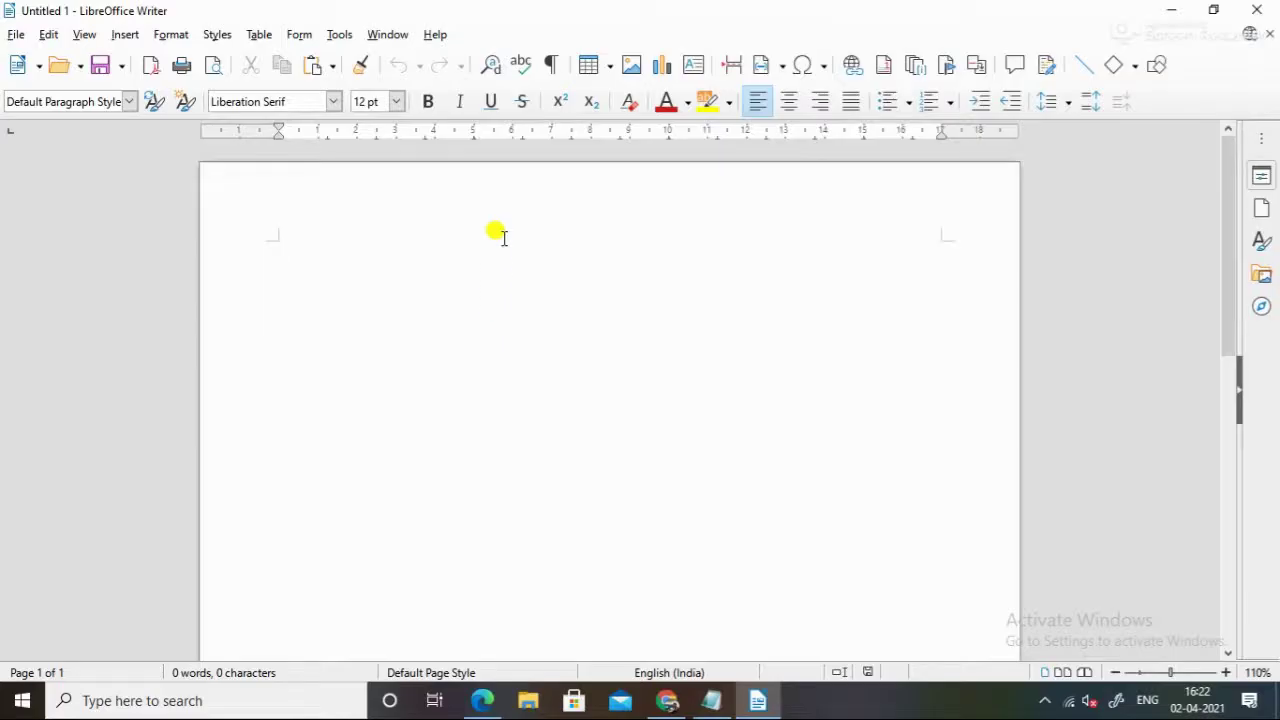
Start the title by typing 'Cinriculum Vitae' on the first line of the page
type("Cin")
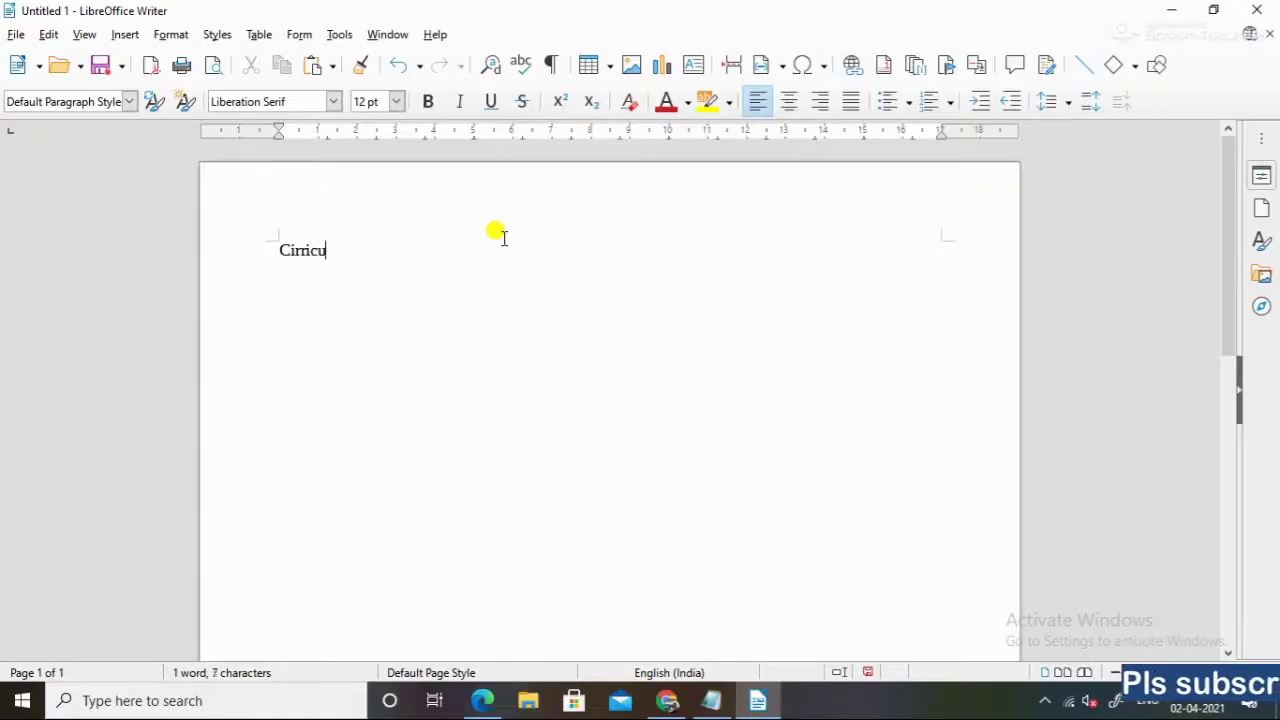
type("riculum ")
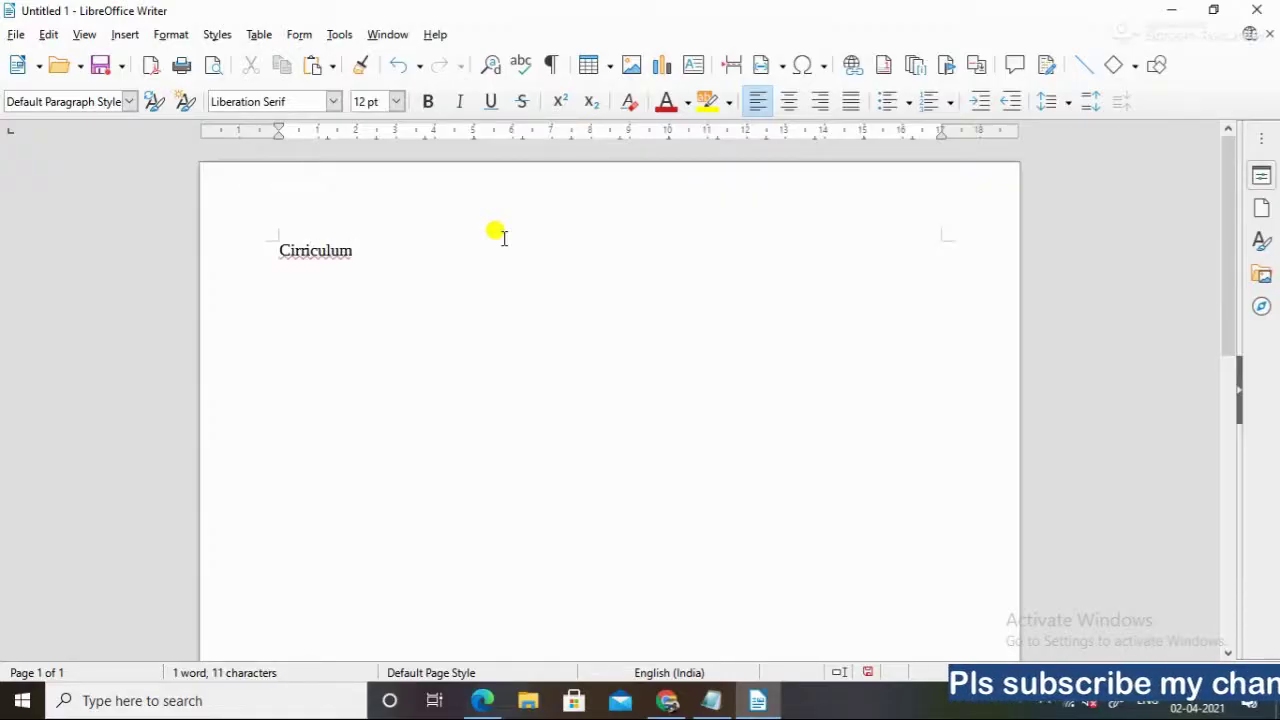
type("Vitae(CV) - Resume")
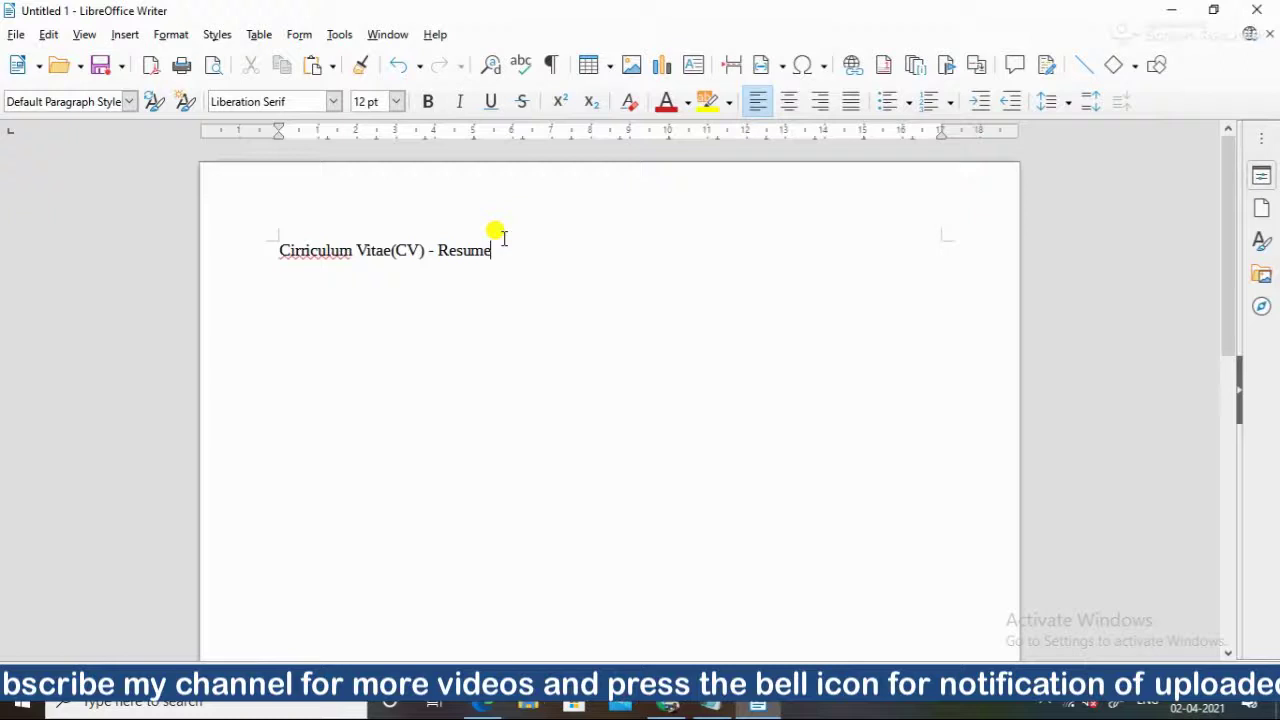
Centre the whole title line on the page
triple_click(406, 248)
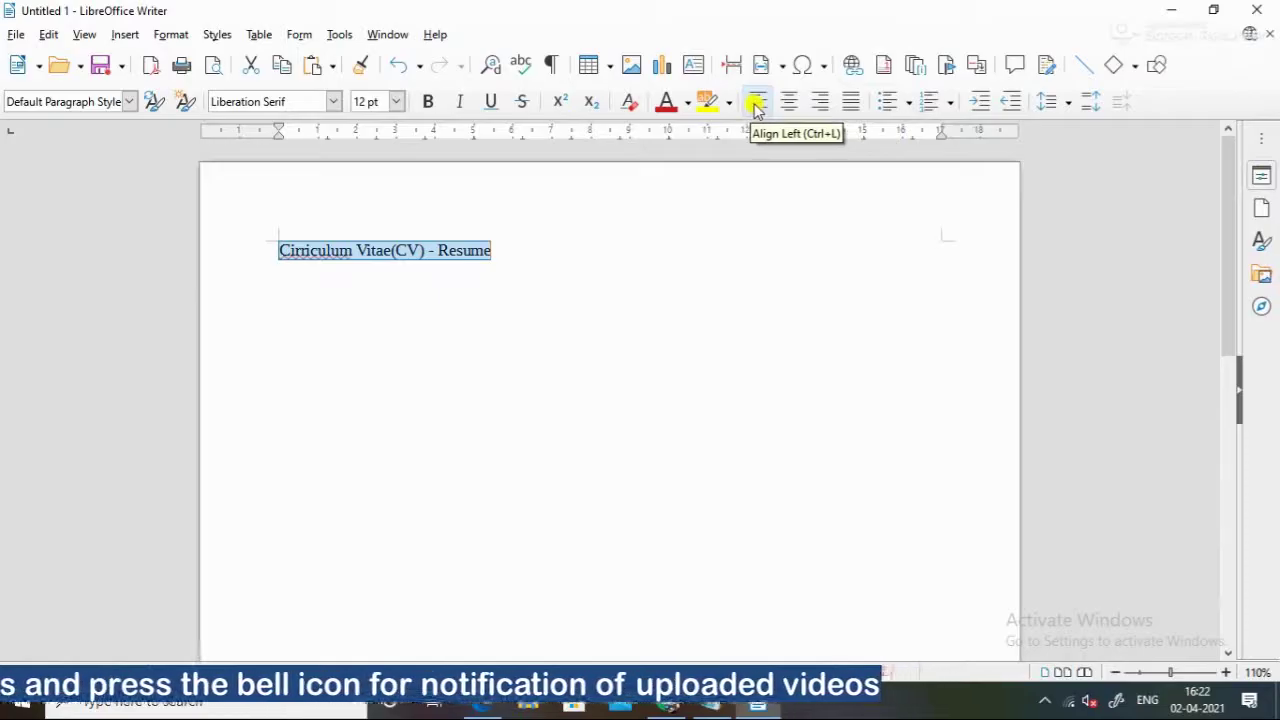
left_click(789, 104)
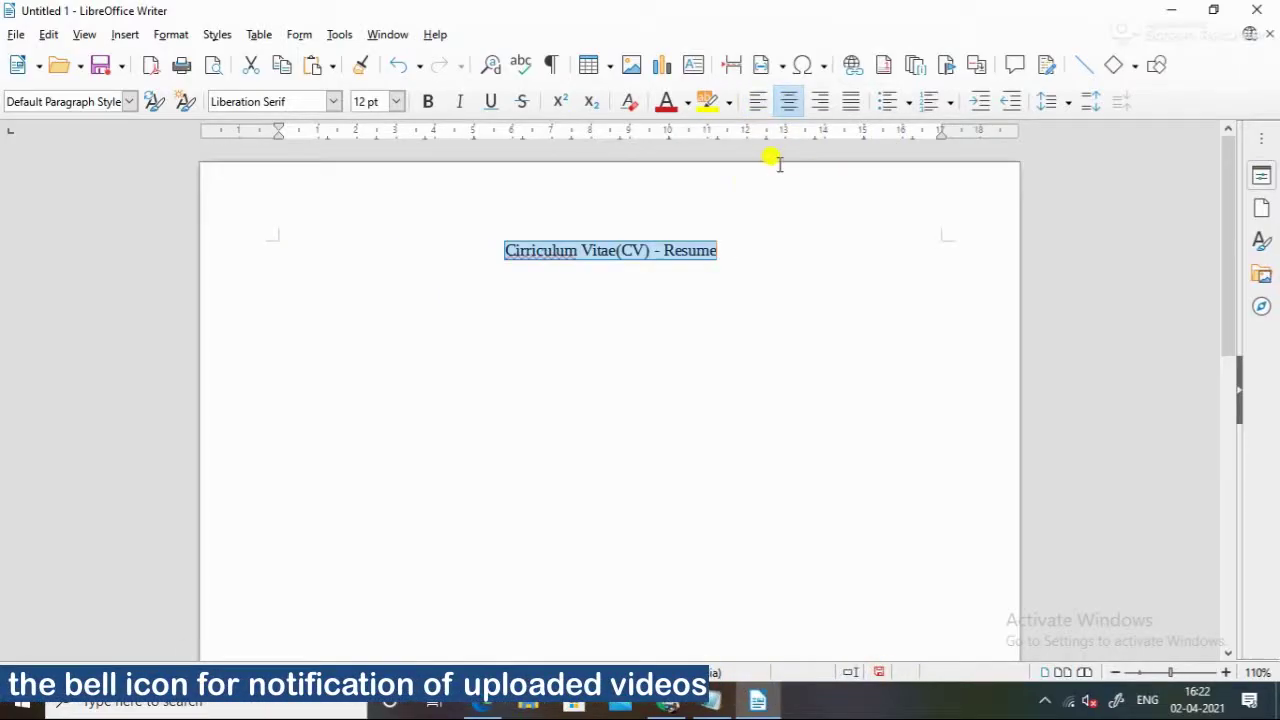
key("alt+Tab")
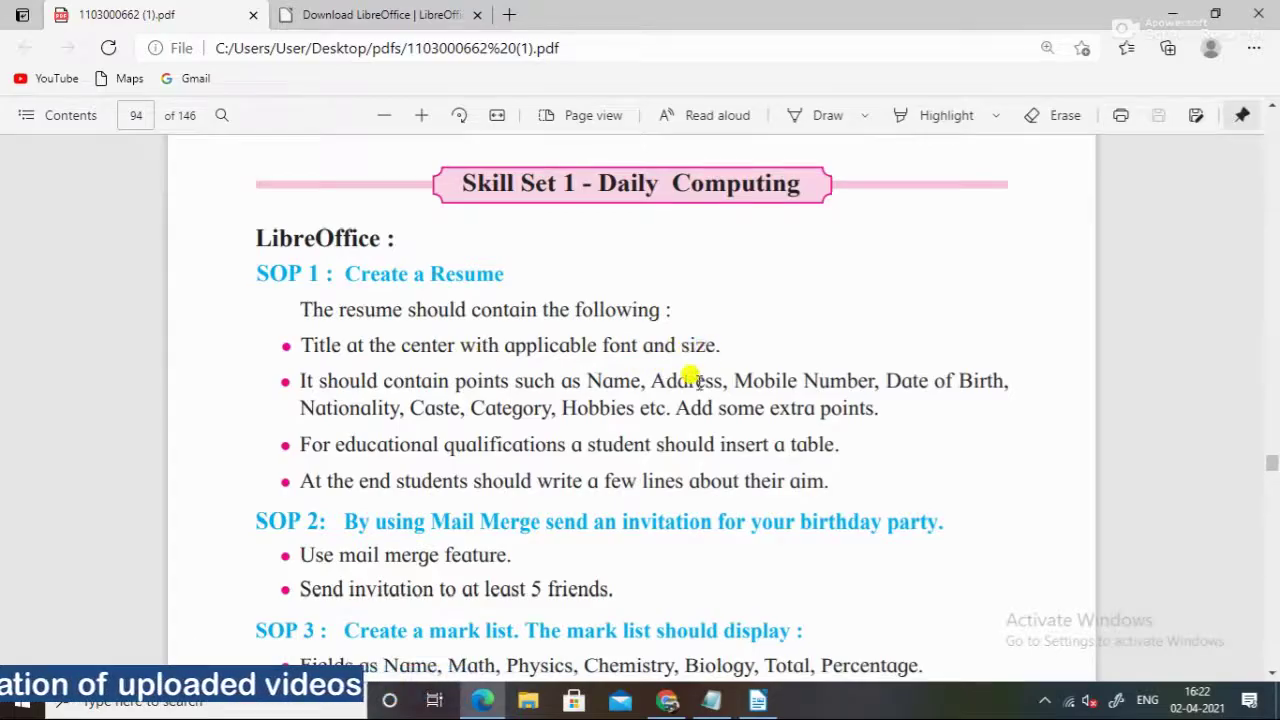
key("alt+Tab")
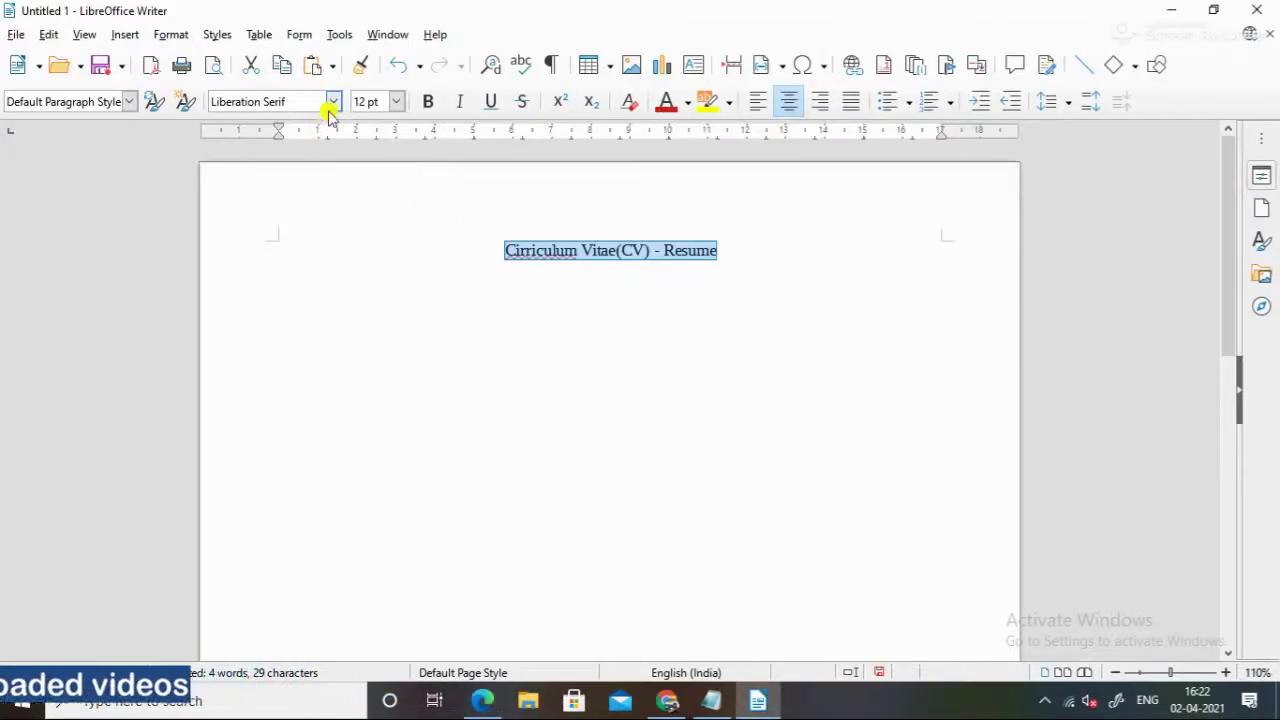
Set the title in the Nachlieli CLM font at 20 pt
left_click(332, 102)
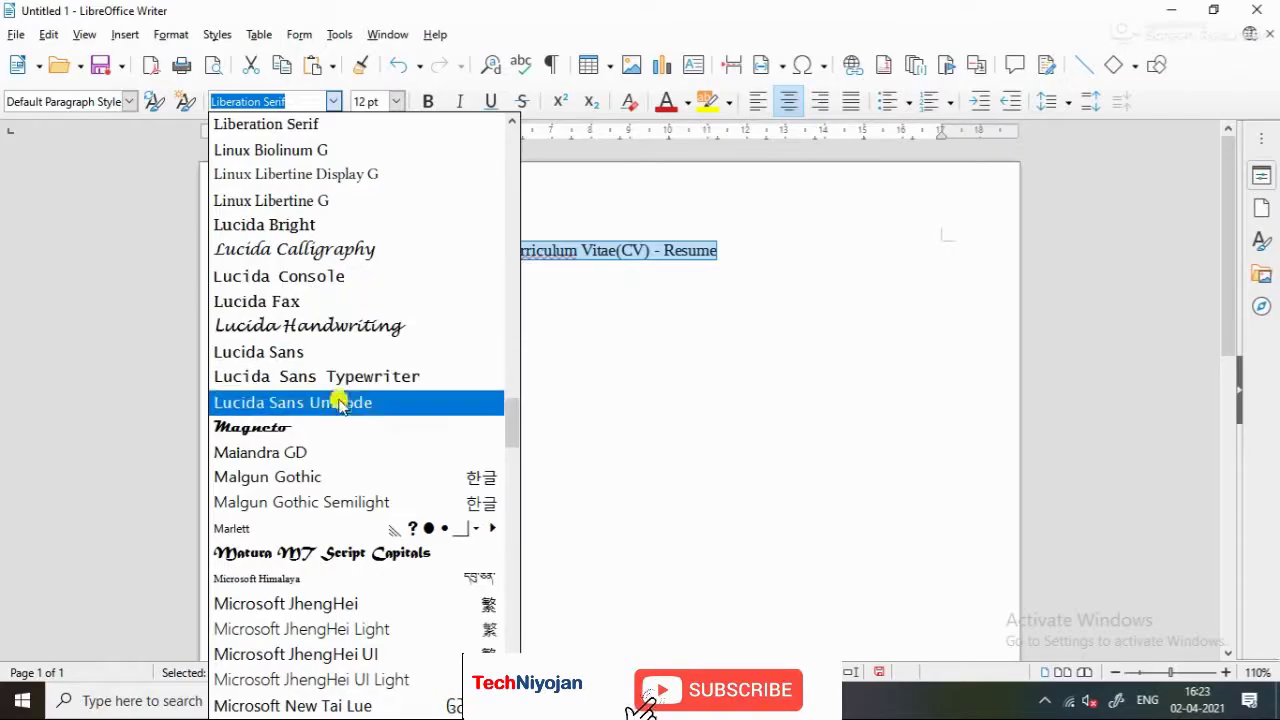
scroll(338, 535, "down", 1)
scroll(338, 535, "down", 9)
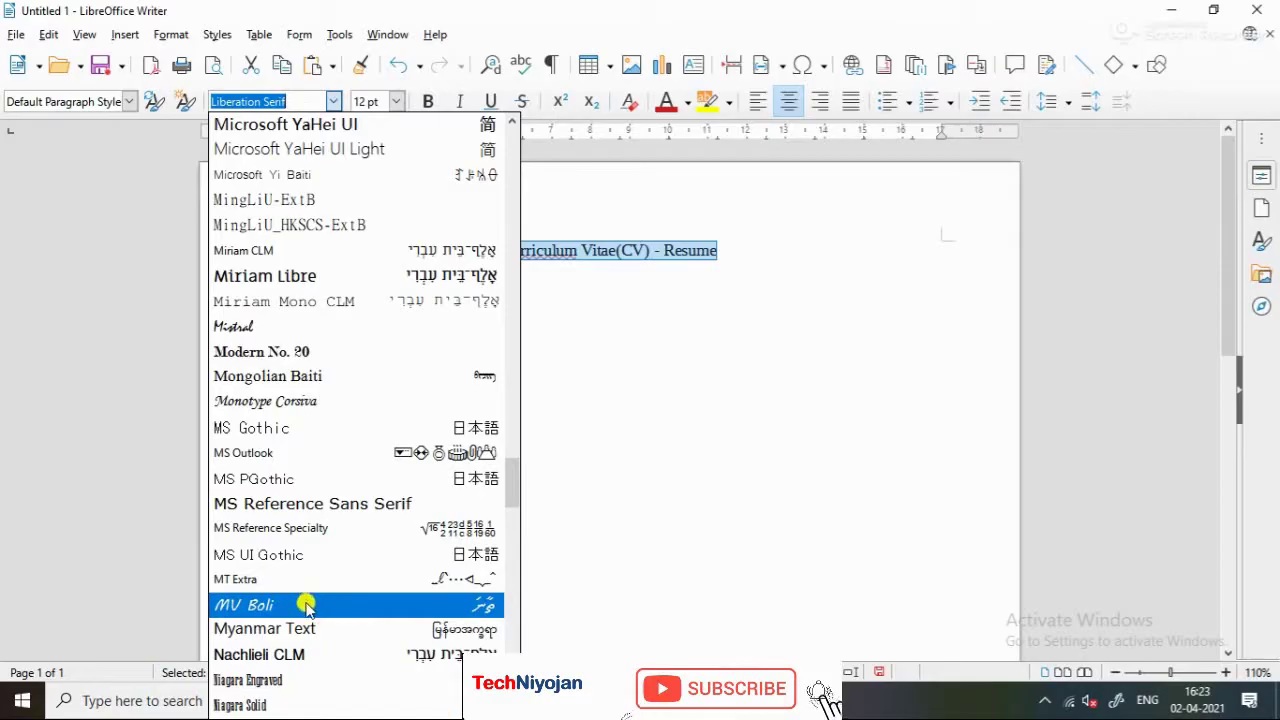
left_click(301, 655)
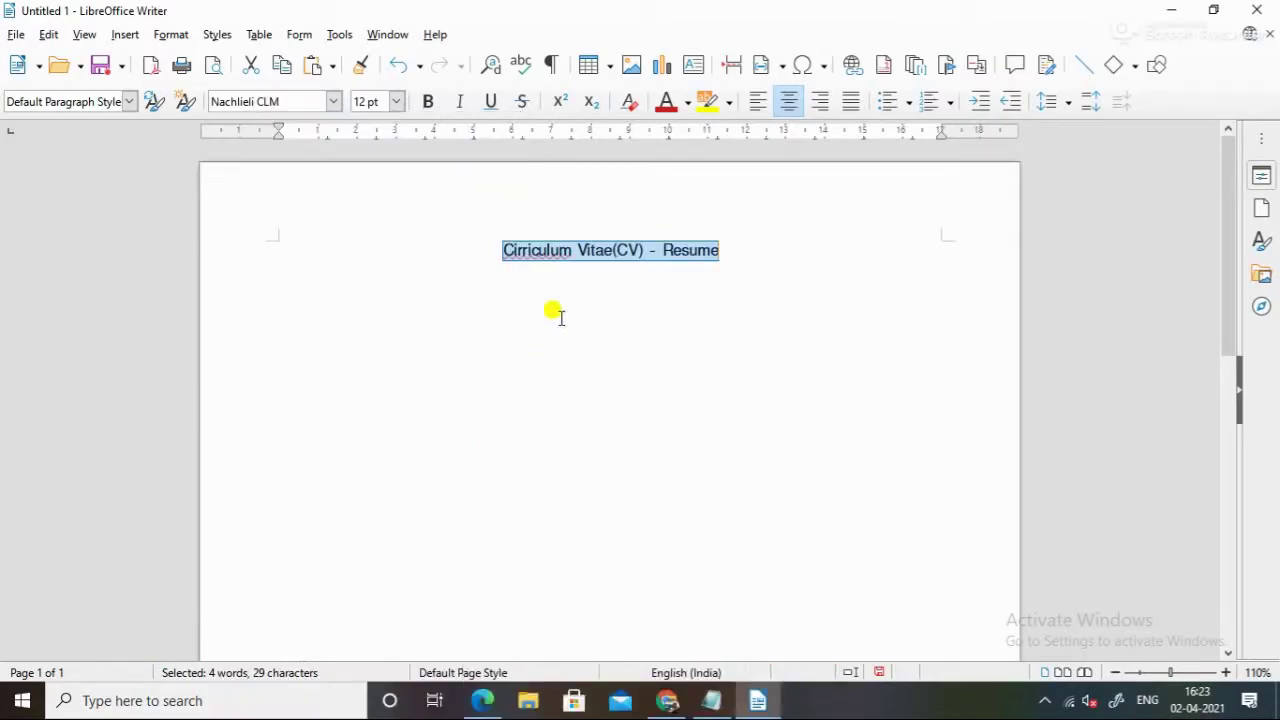
left_click(396, 101)
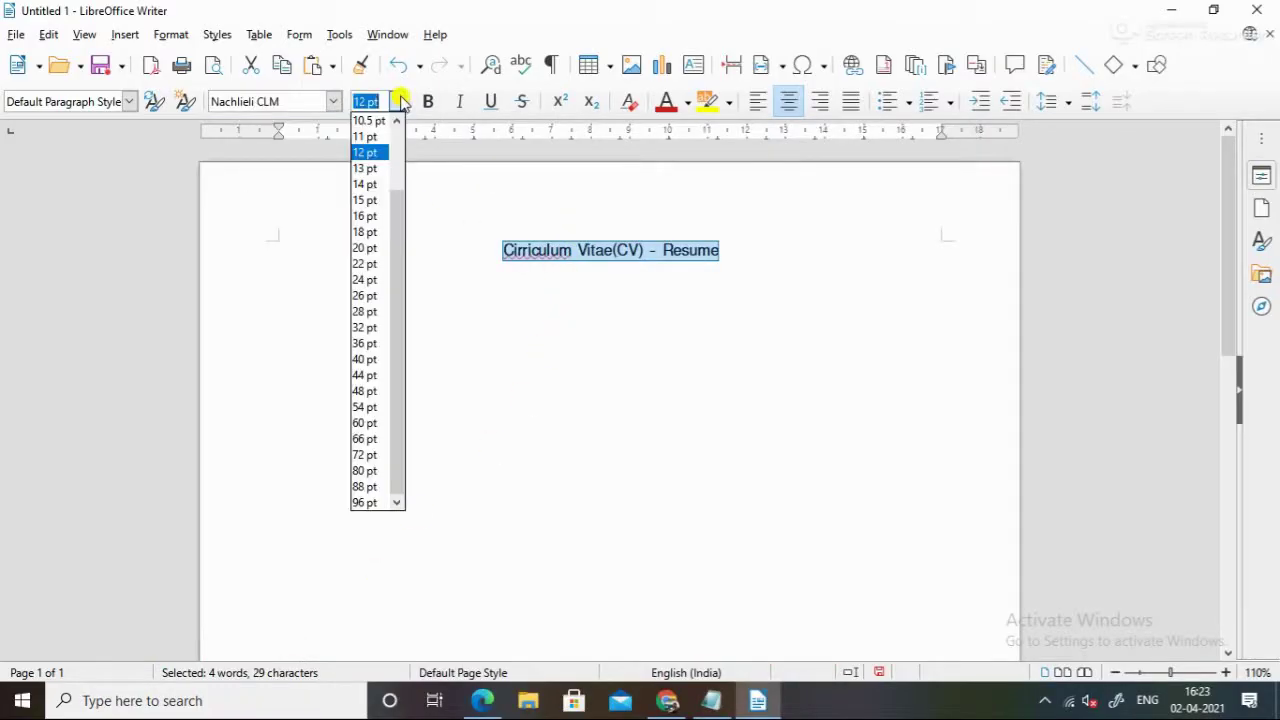
left_click(366, 248)
key("End")
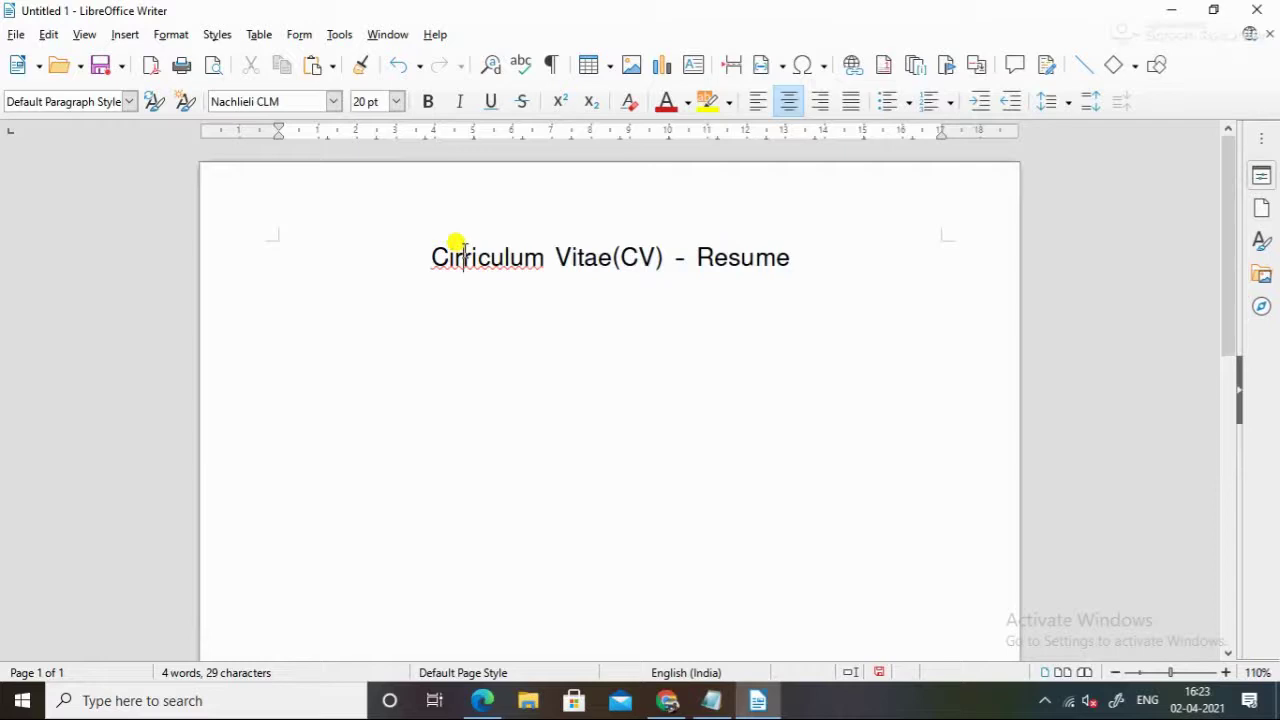
Correct Cirriculum to Curriculum and add a left-aligned empty line below the title
right_click(465, 262)
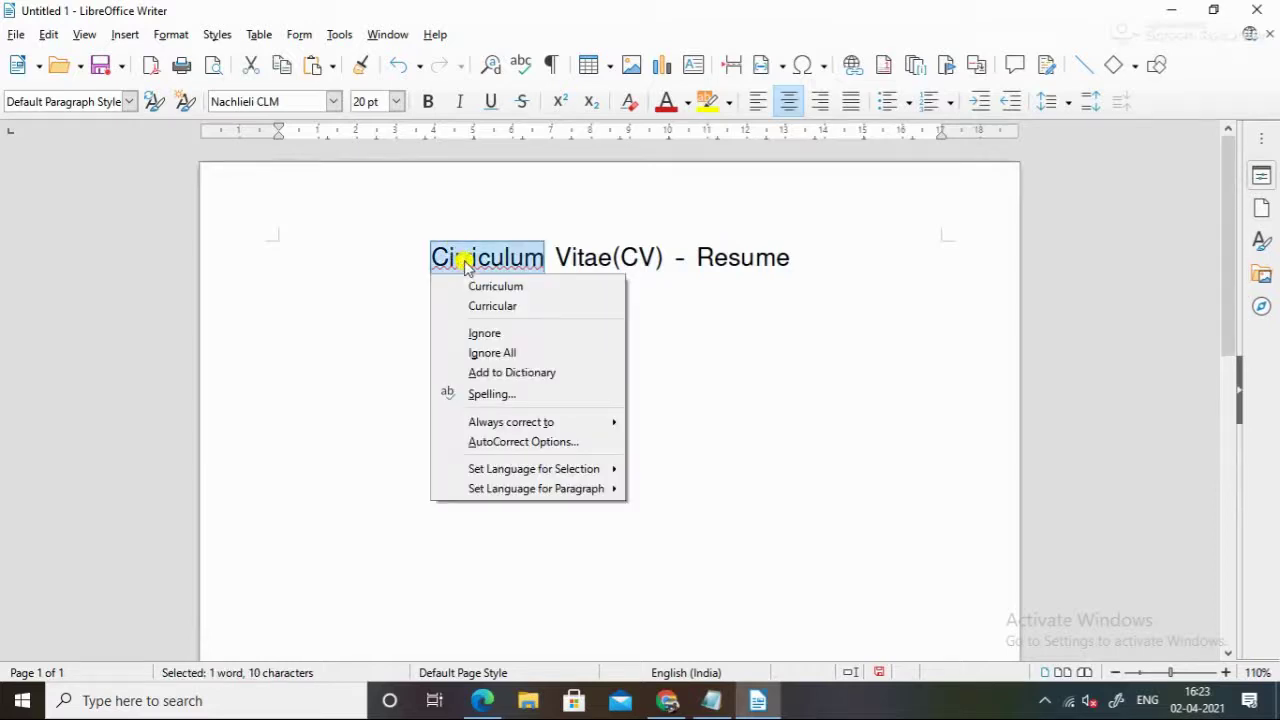
left_click(511, 288)
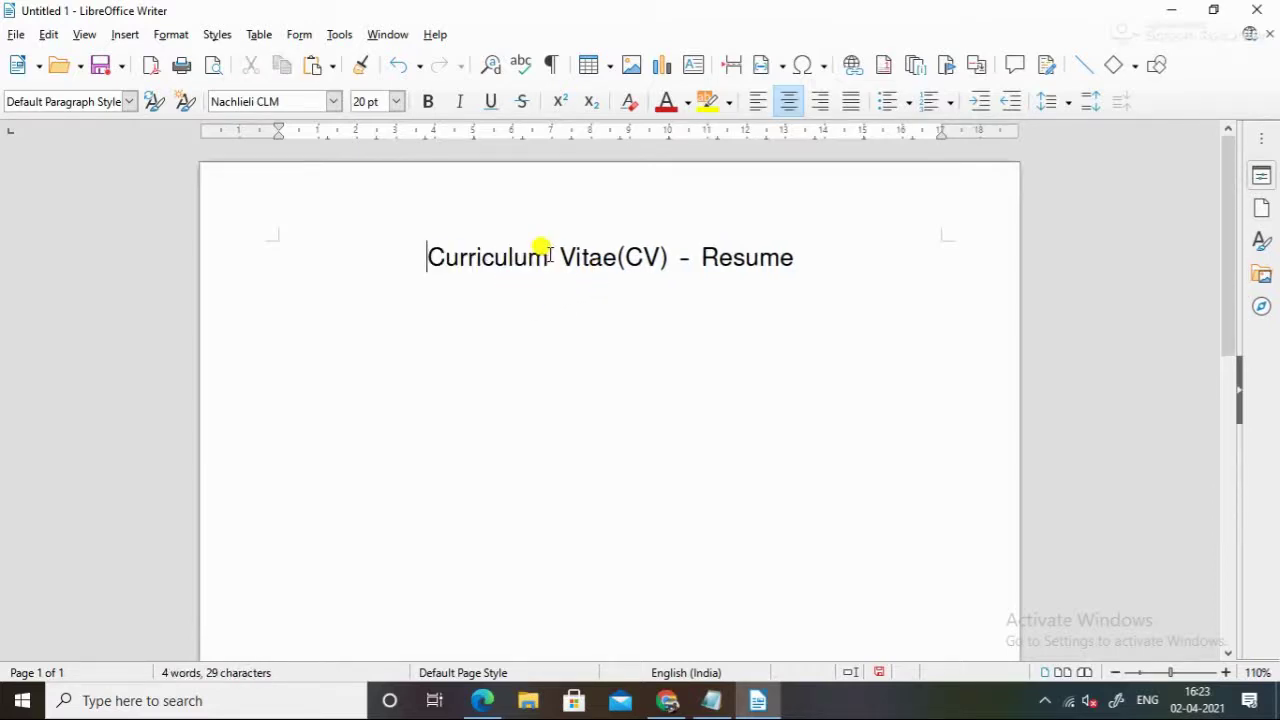
left_click(547, 255)
left_click(789, 257)
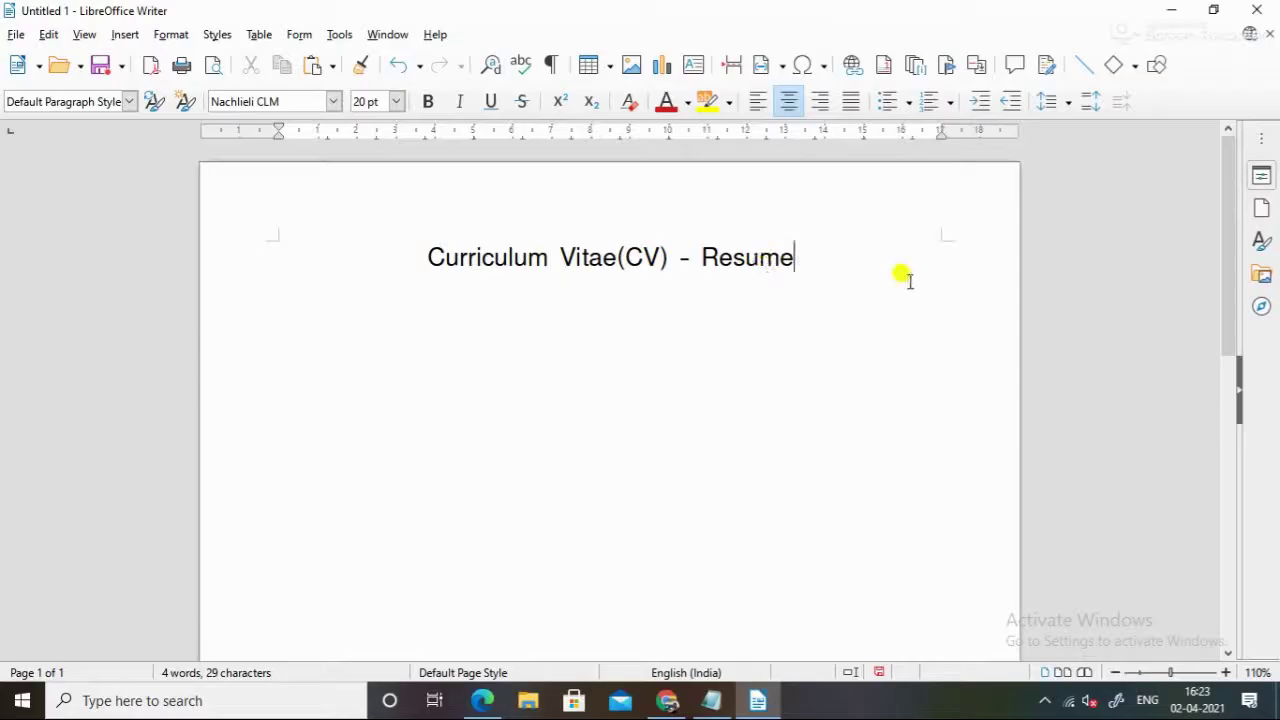
key("Return")
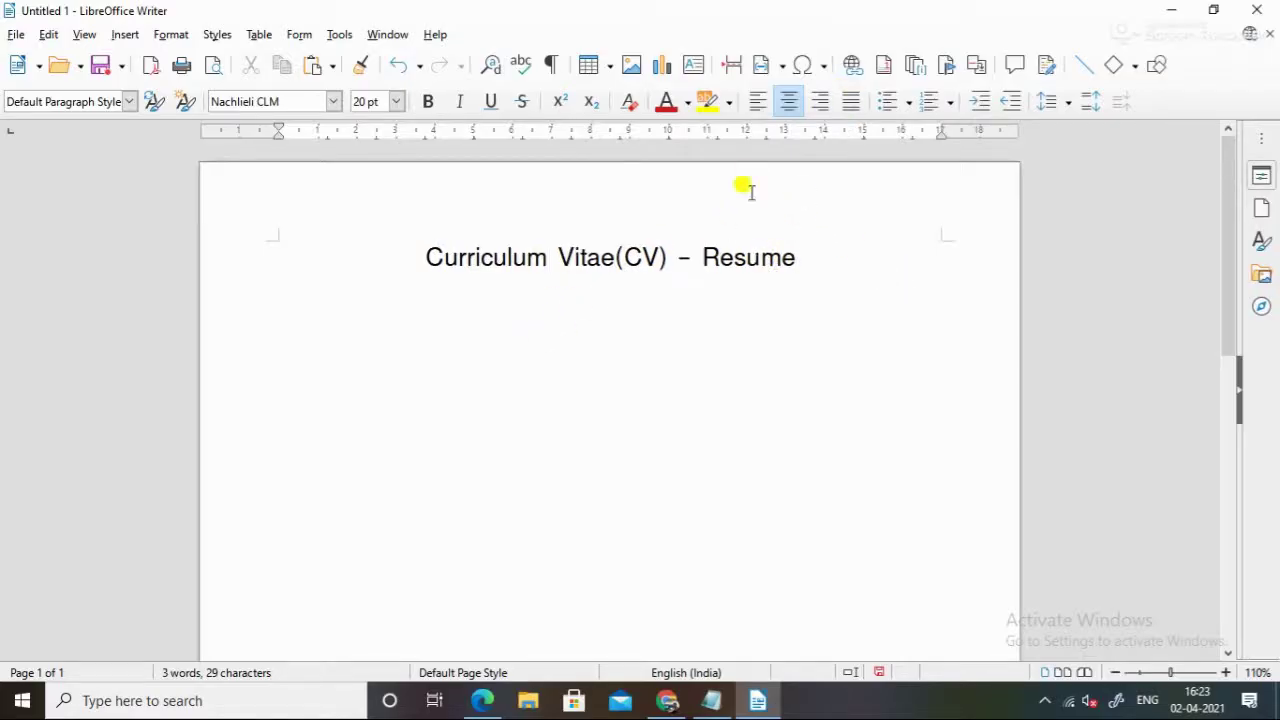
left_click(760, 105)
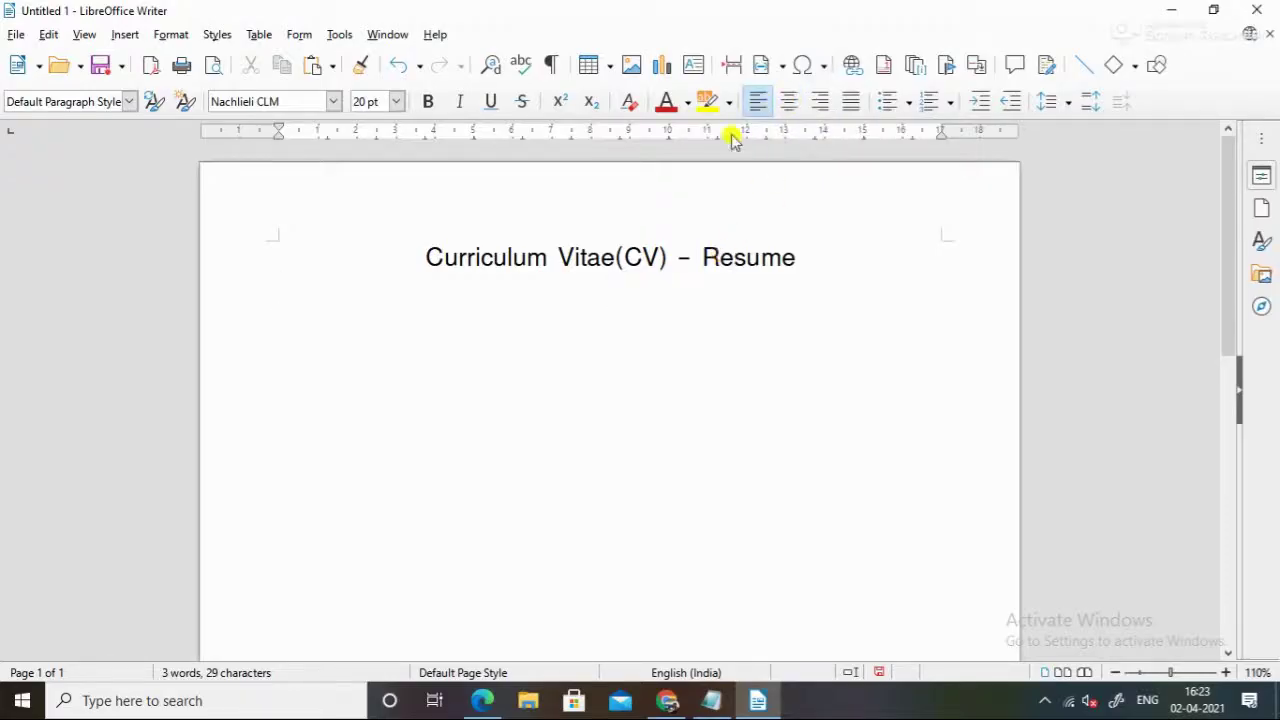
Make the whole title line centred and bold
double_click(580, 258)
left_click(500, 330)
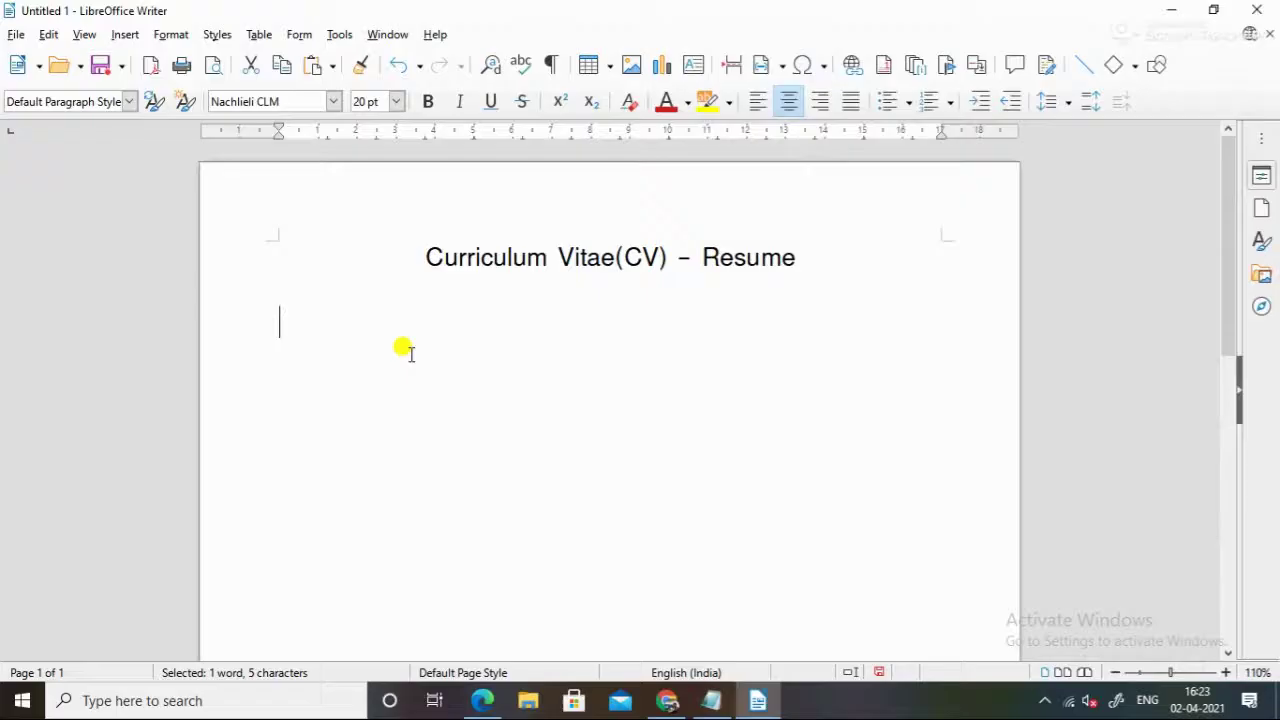
key("alt+Tab")
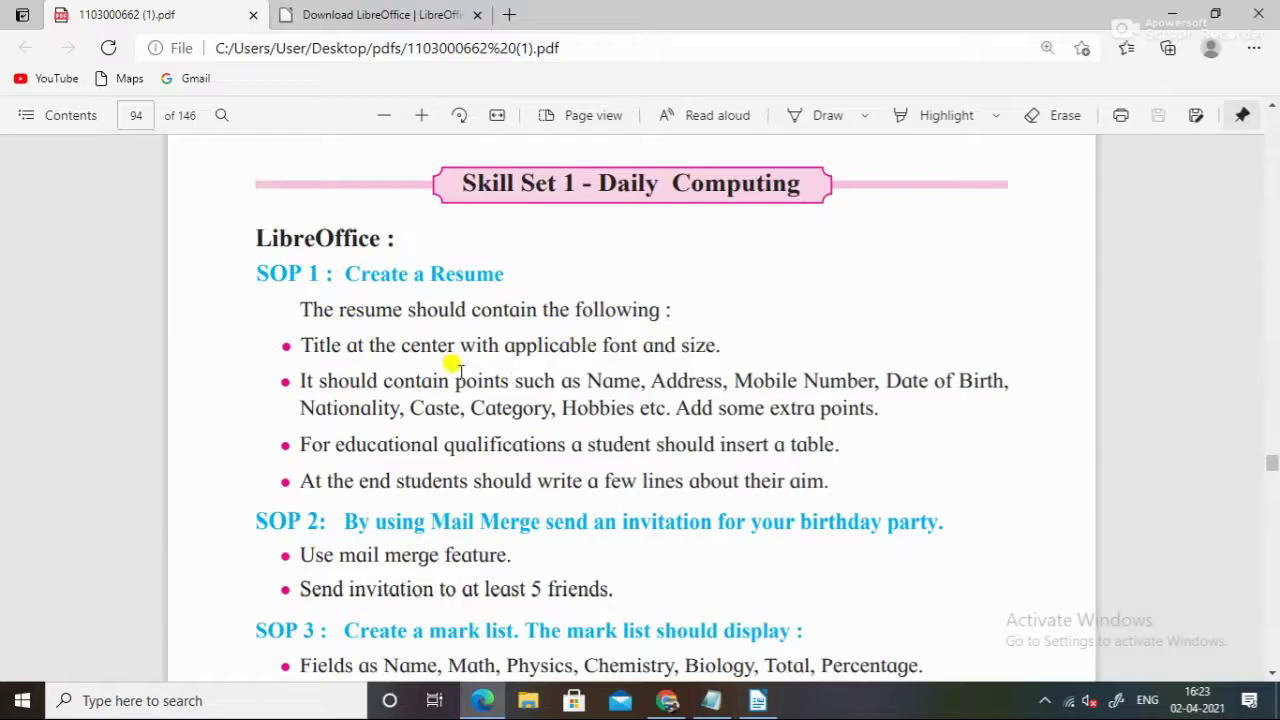
key("alt+Tab")
triple_click(533, 258)
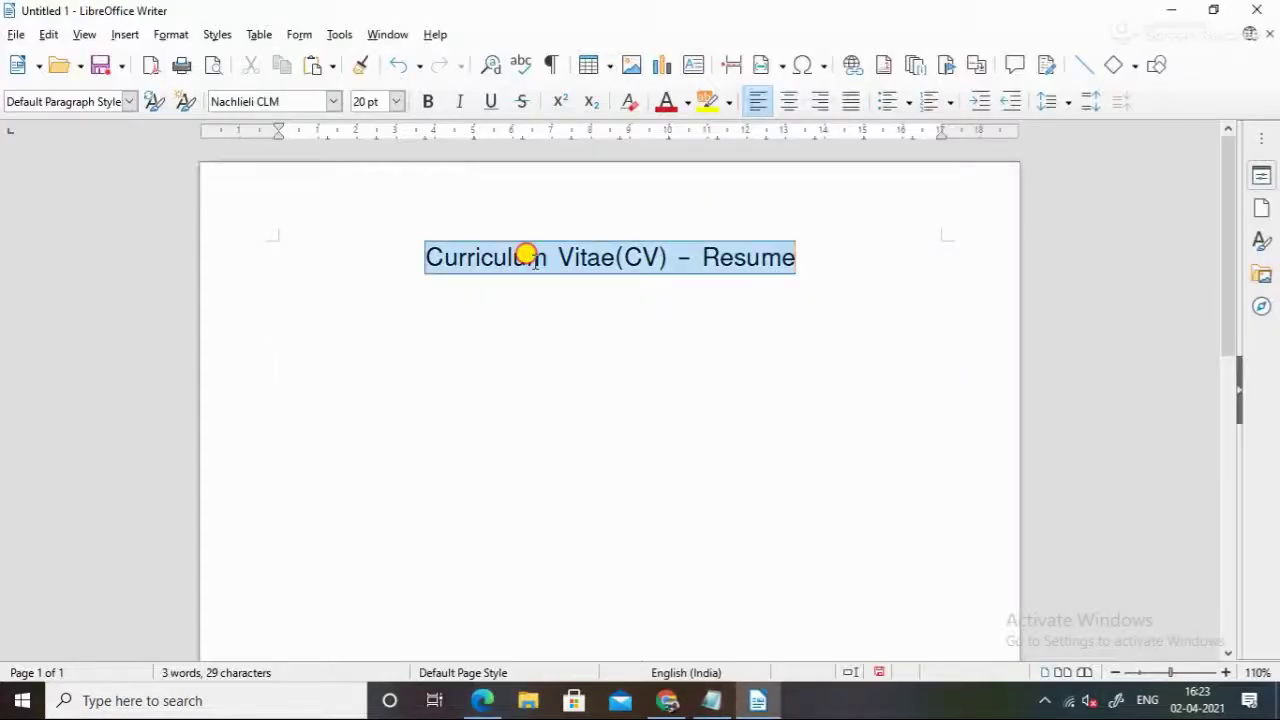
key("ctrl+e")
key("ctrl+b")
left_click(505, 318)
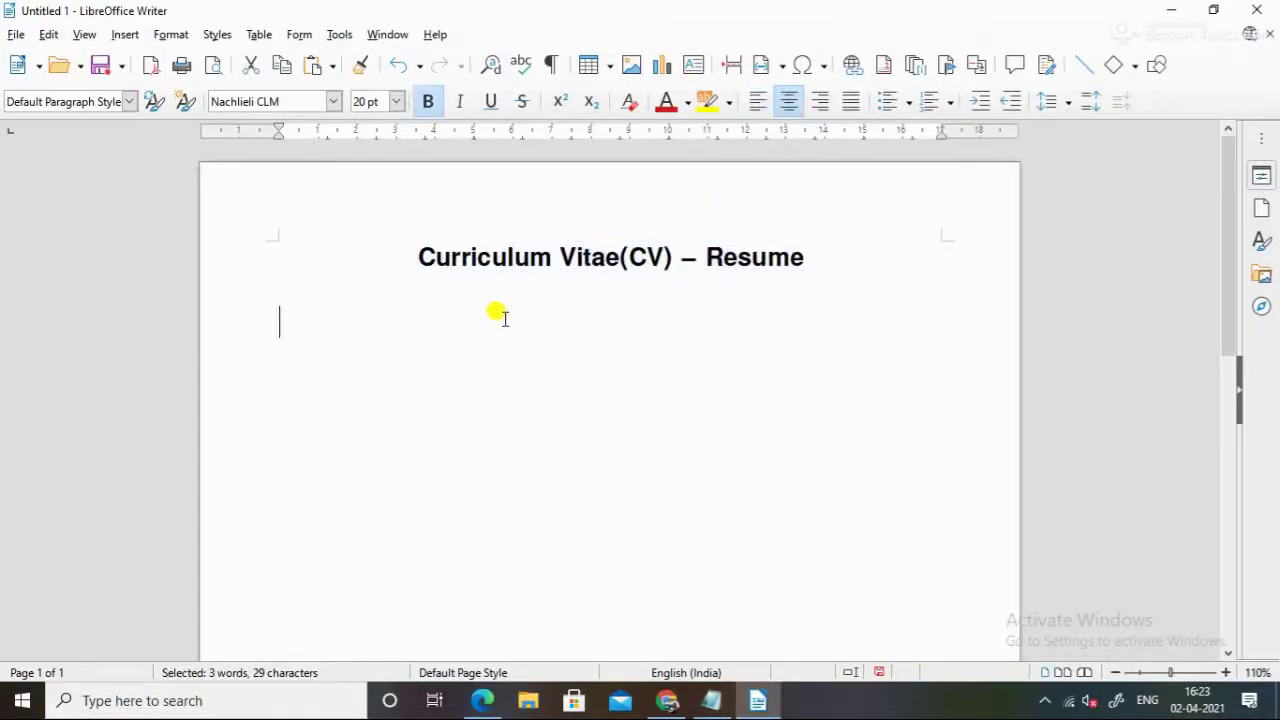
key("ctrl+s")
key("alt+Tab")
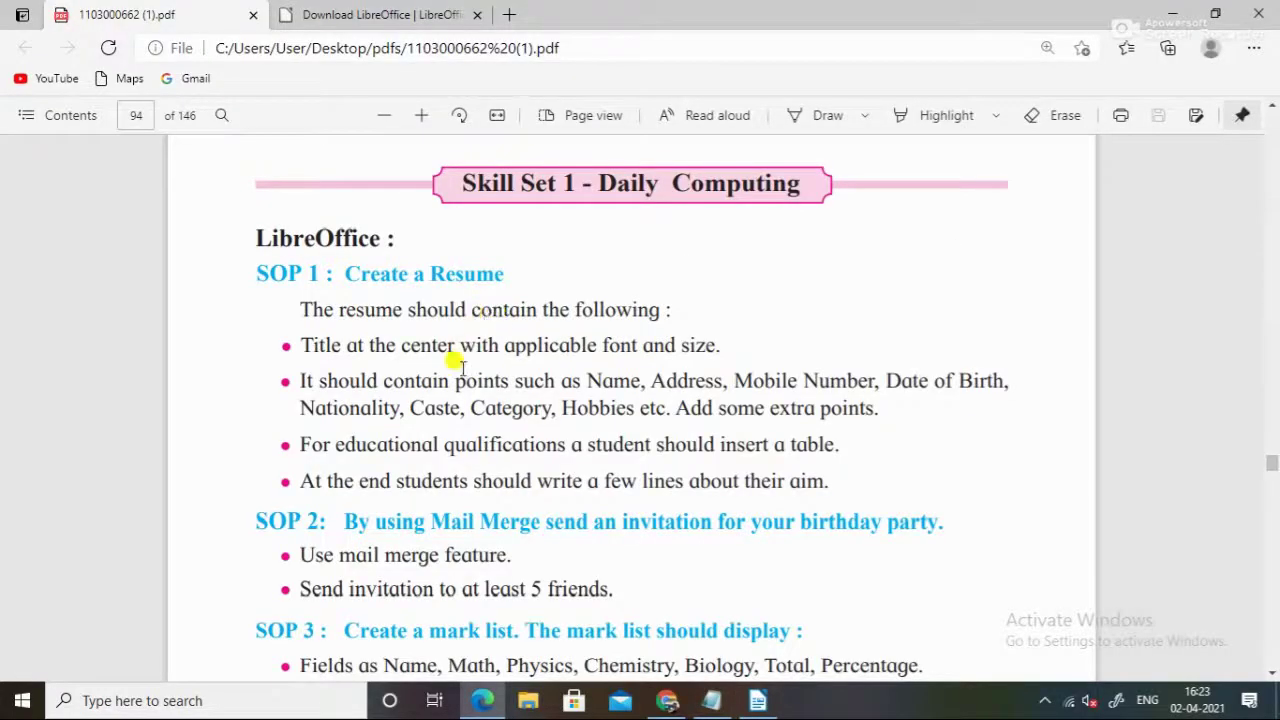
Save the document as sop1_writer.odt in Documents
key("alt+Tab")
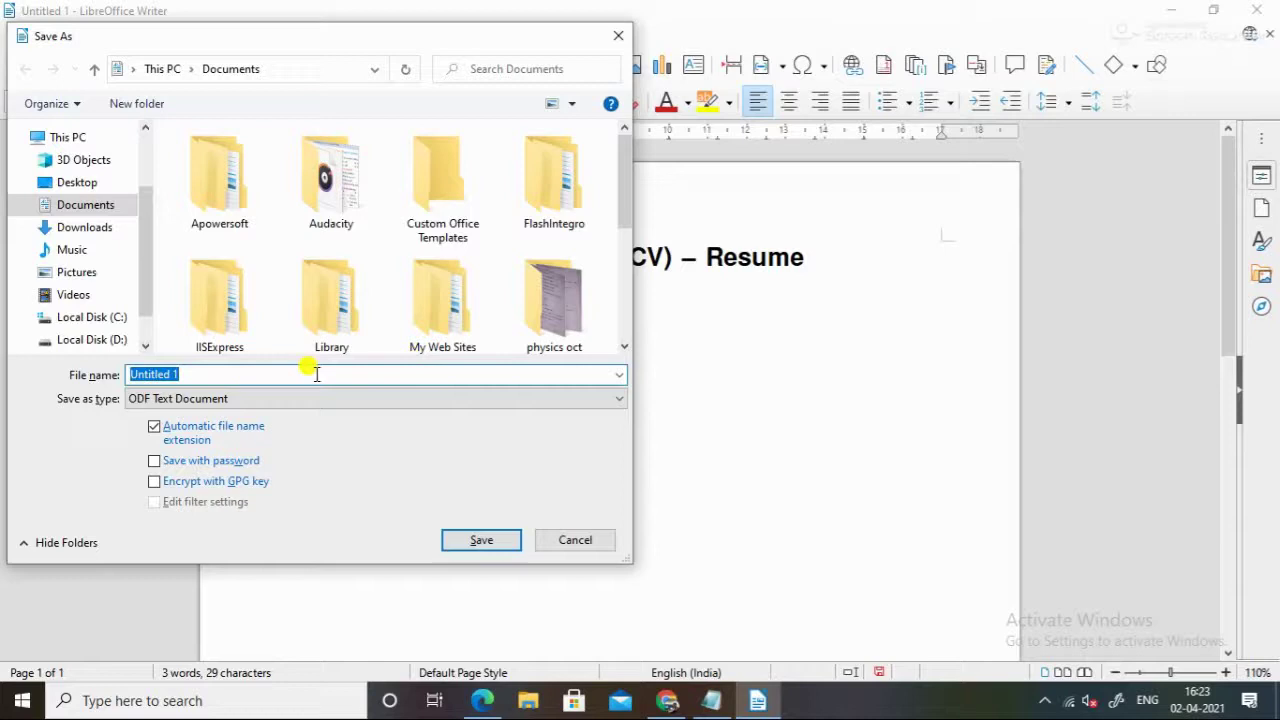
key("BackSpace")
type("sop1_writer")
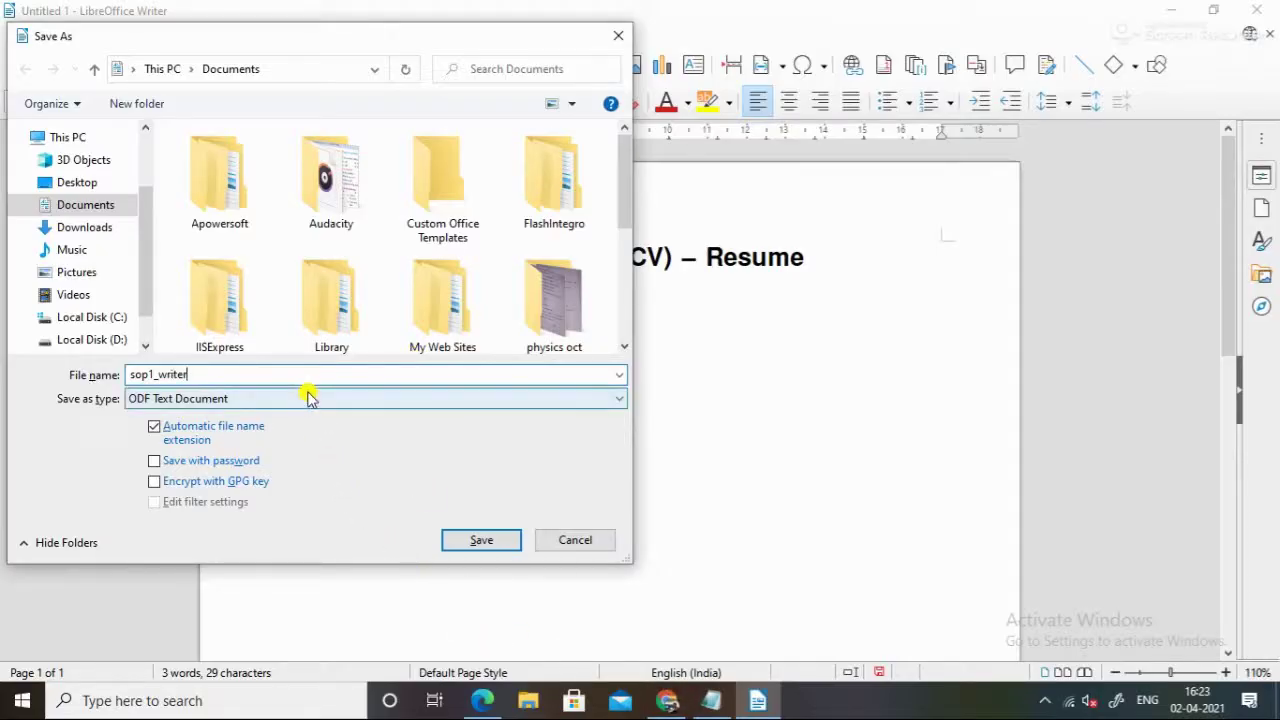
left_click(488, 548)
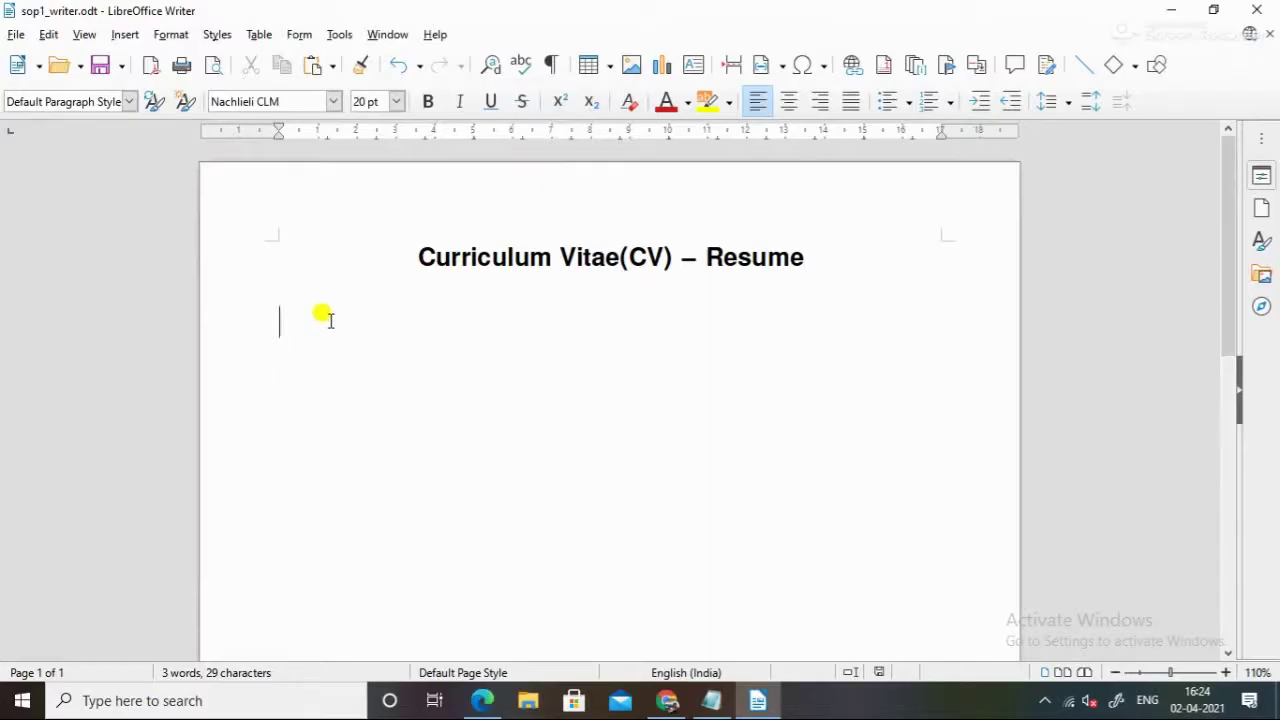
Check the PDF's required fields, then type the Name and Address labels on separate lines
key("alt+Tab")
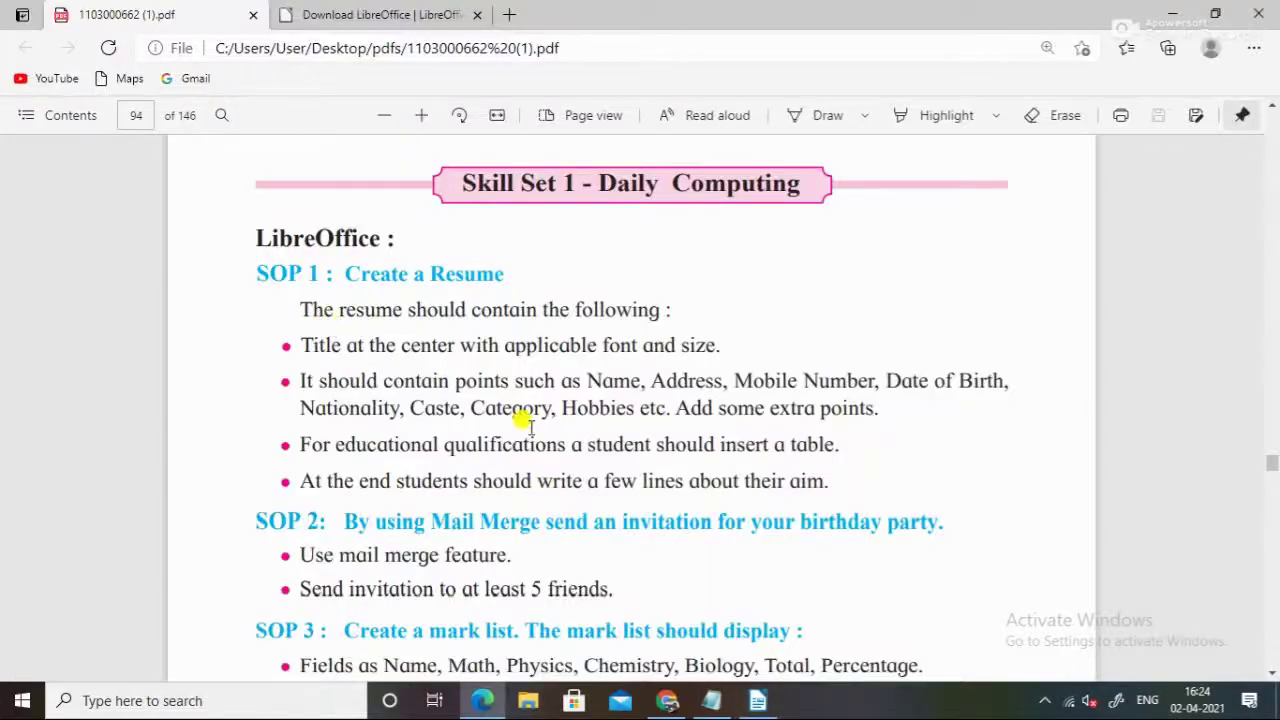
left_click_drag(381, 379, 705, 372)
left_click(705, 372)
key("alt+Tab")
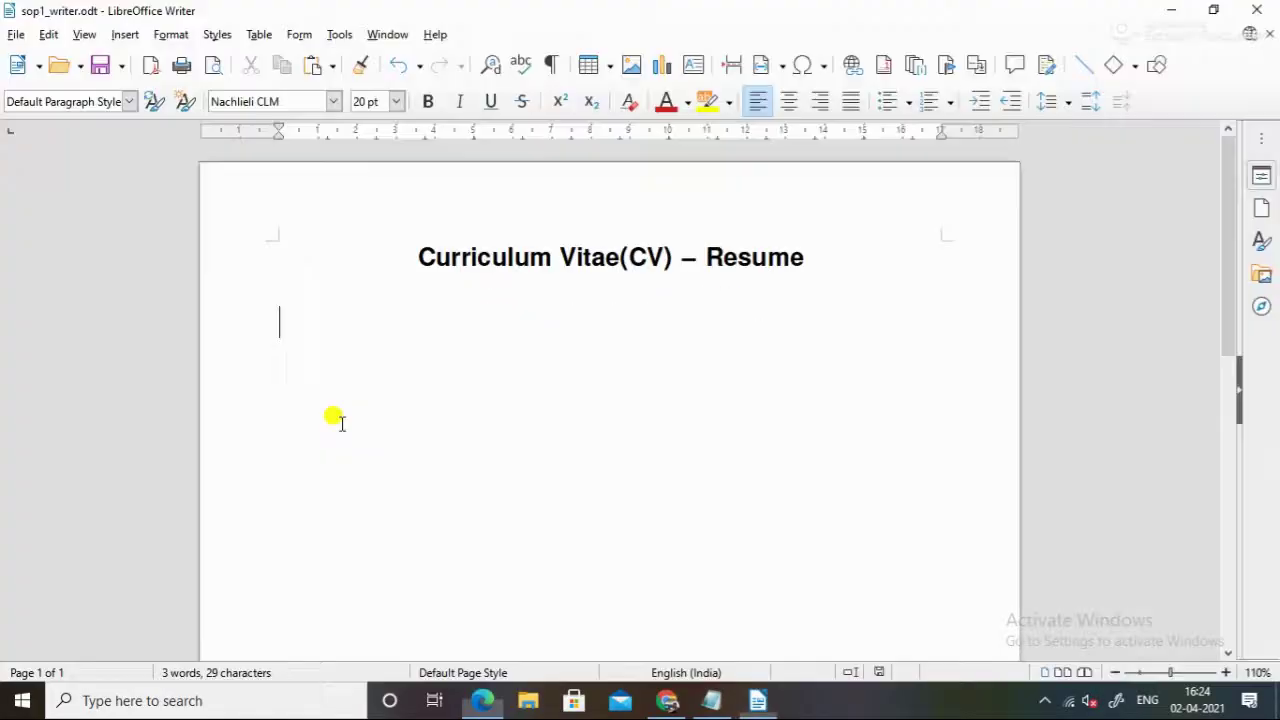
type("Name  ")
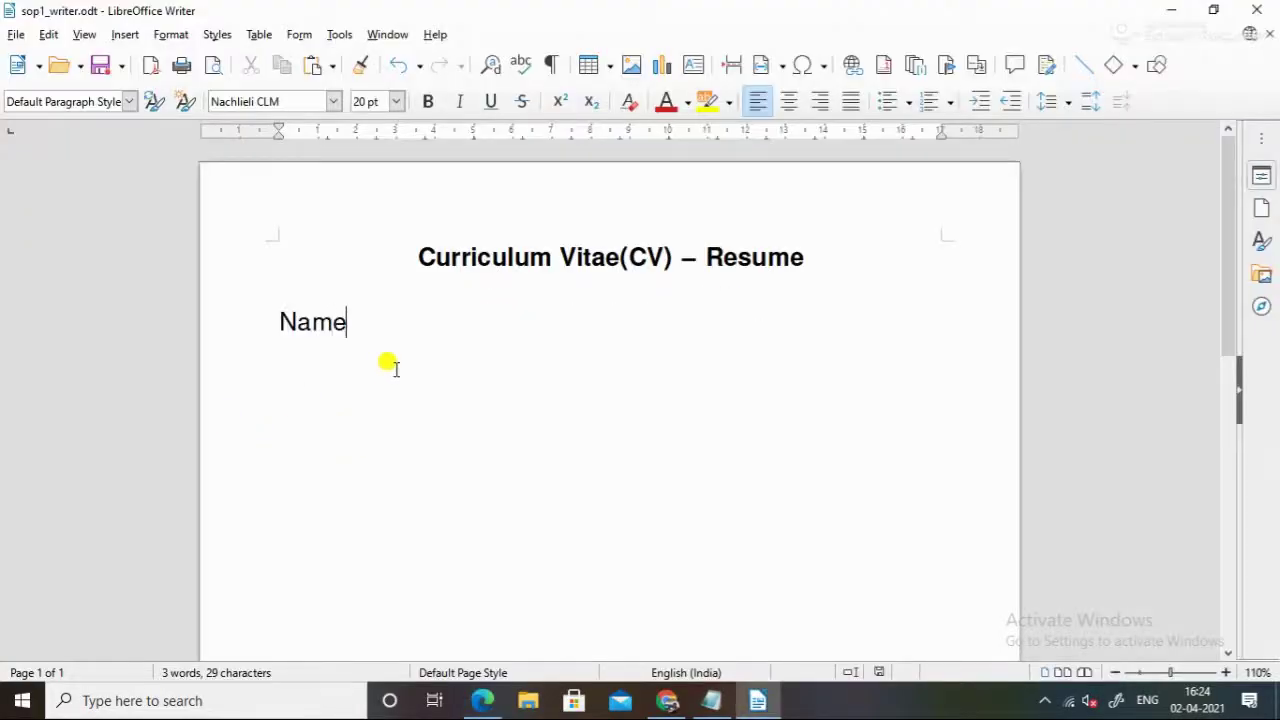
type("Address")
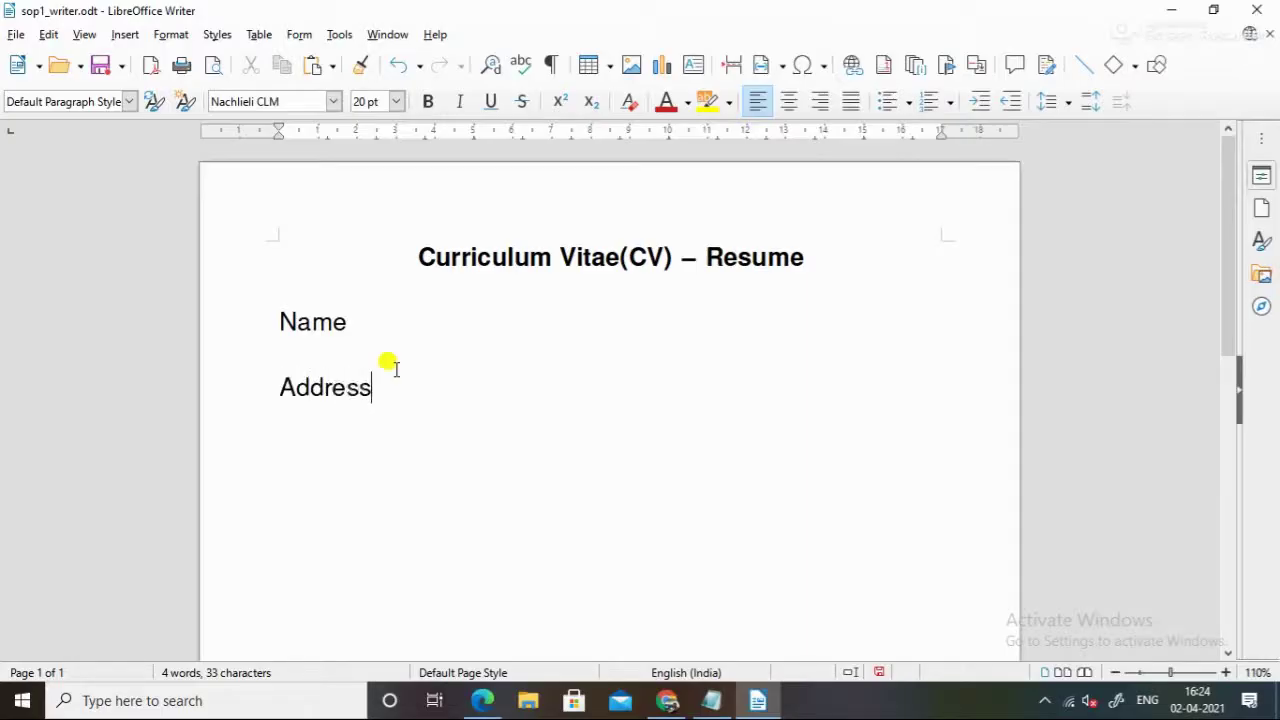
key("Return")
Add the Mobile Number label and save the resume from the File menu
key("alt+Tab")
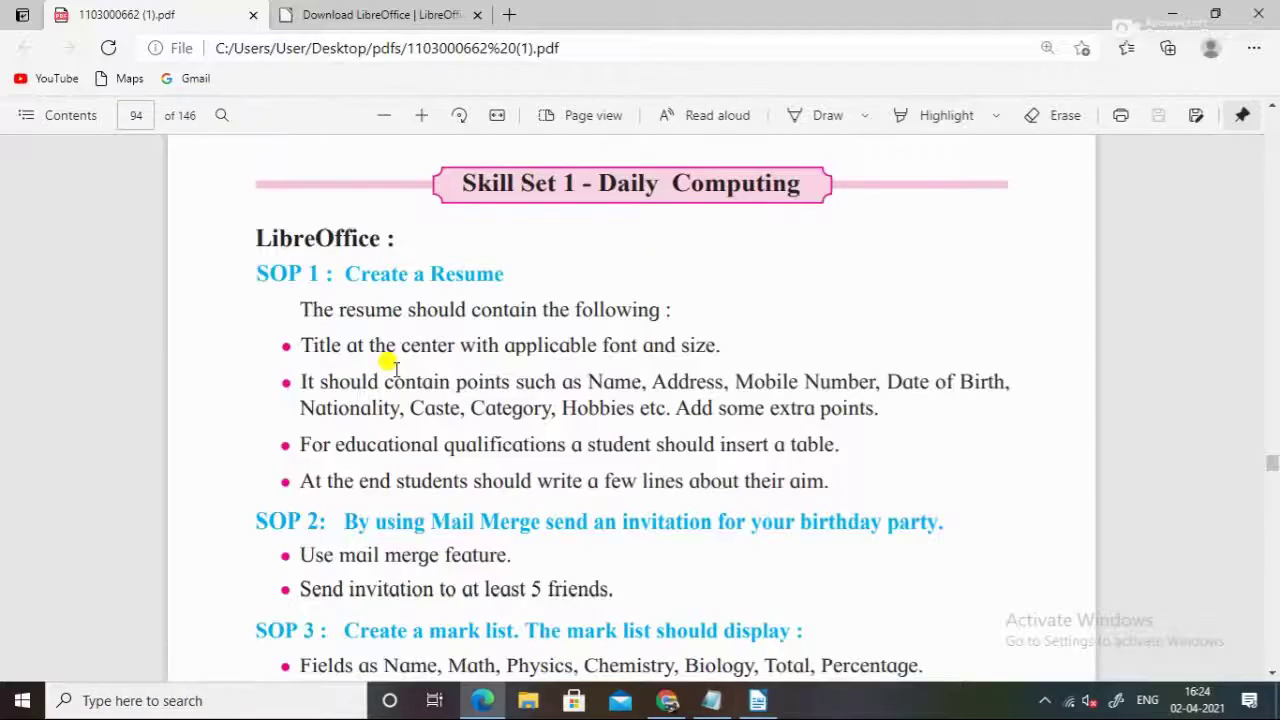
key("alt+Tab")
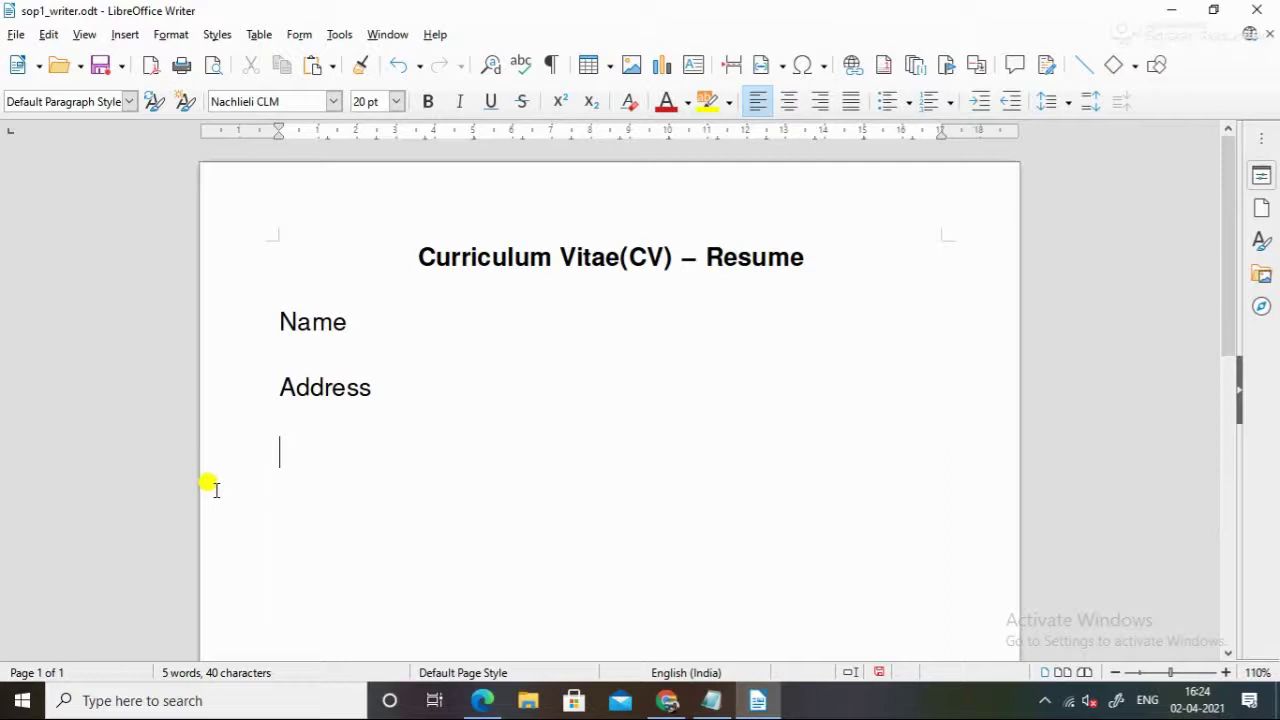
type("Mobile")
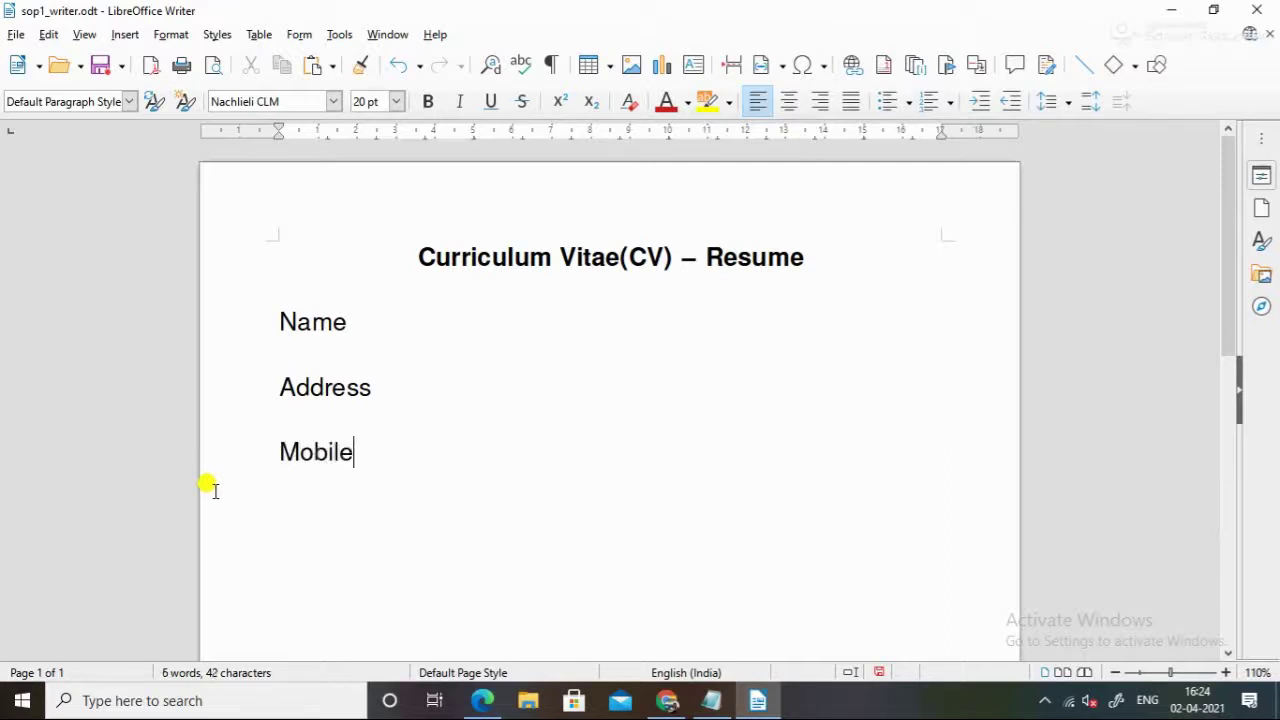
type(" Ny")
type("umber:")
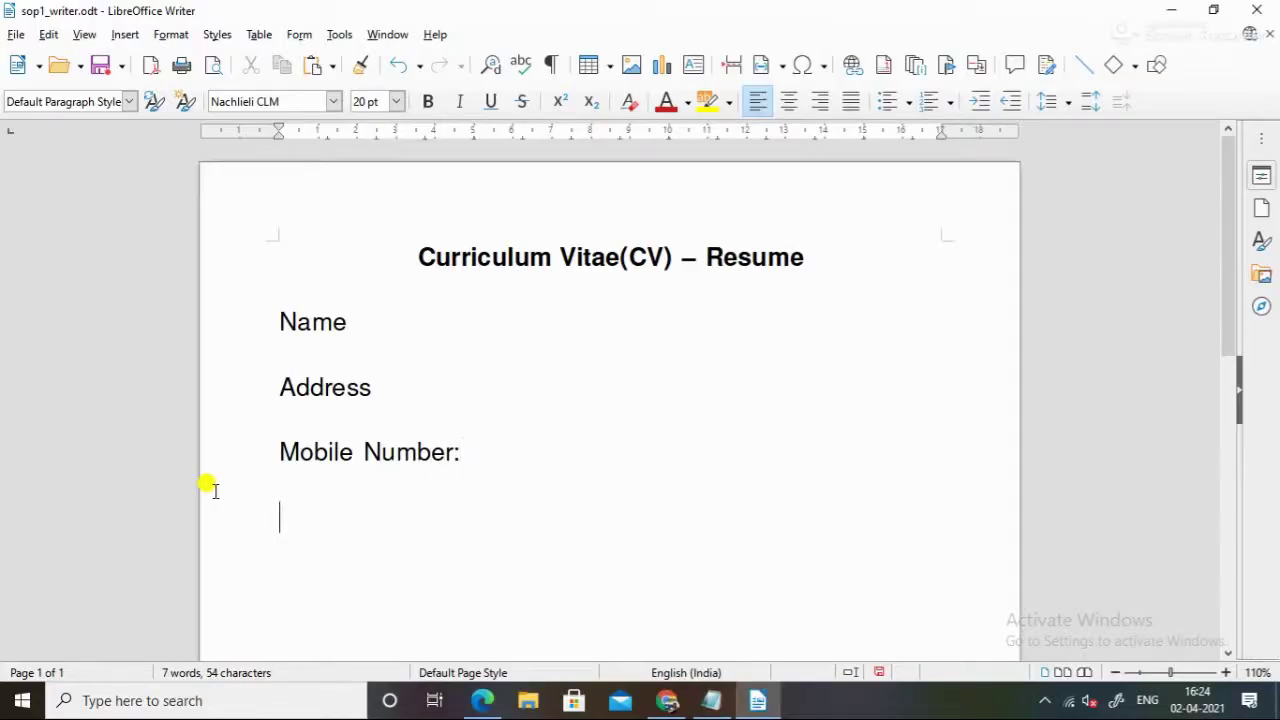
key("alt+Tab")
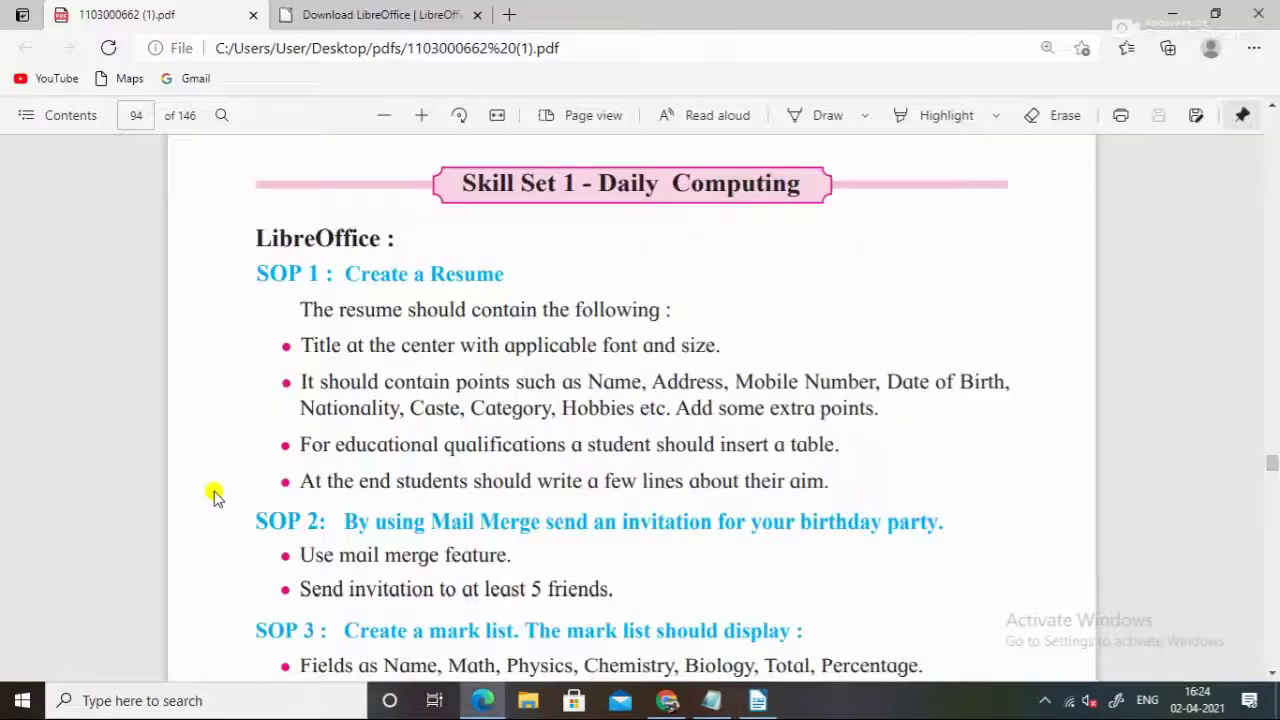
key("alt+Tab")
left_click(16, 34)
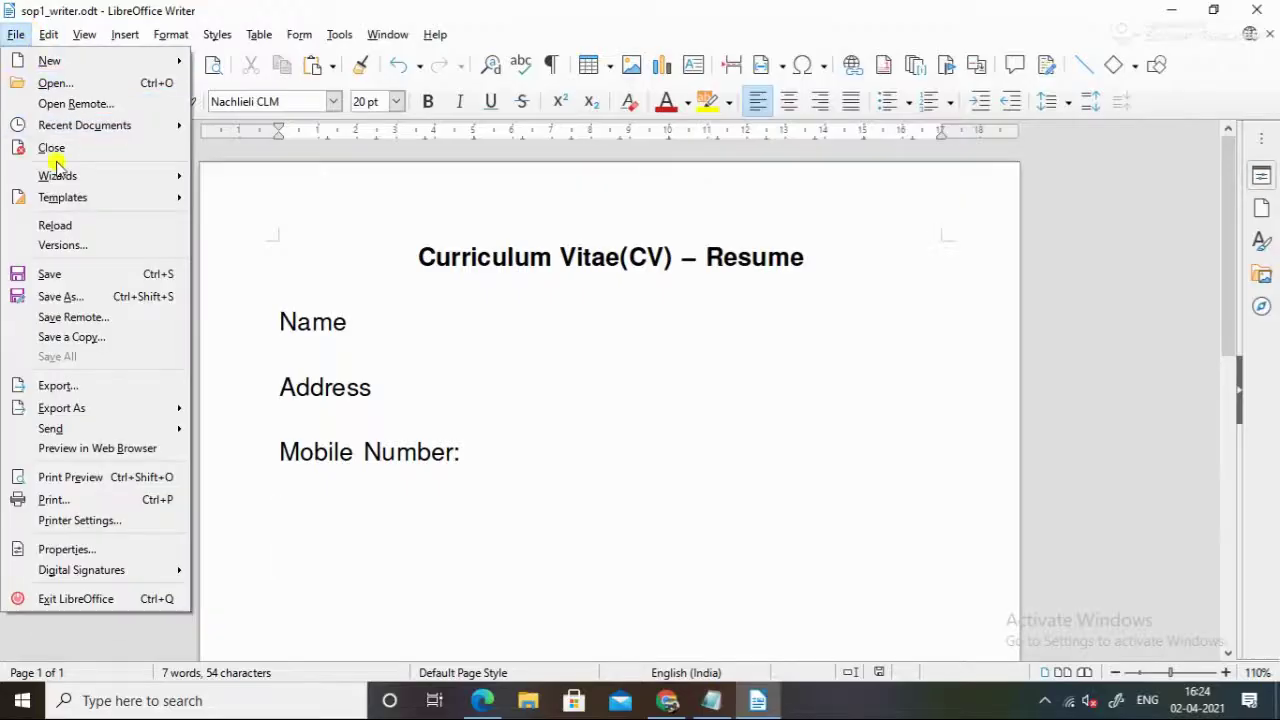
left_click(101, 284)
Add the Date of Birth label on the next line
key("alt+Tab")
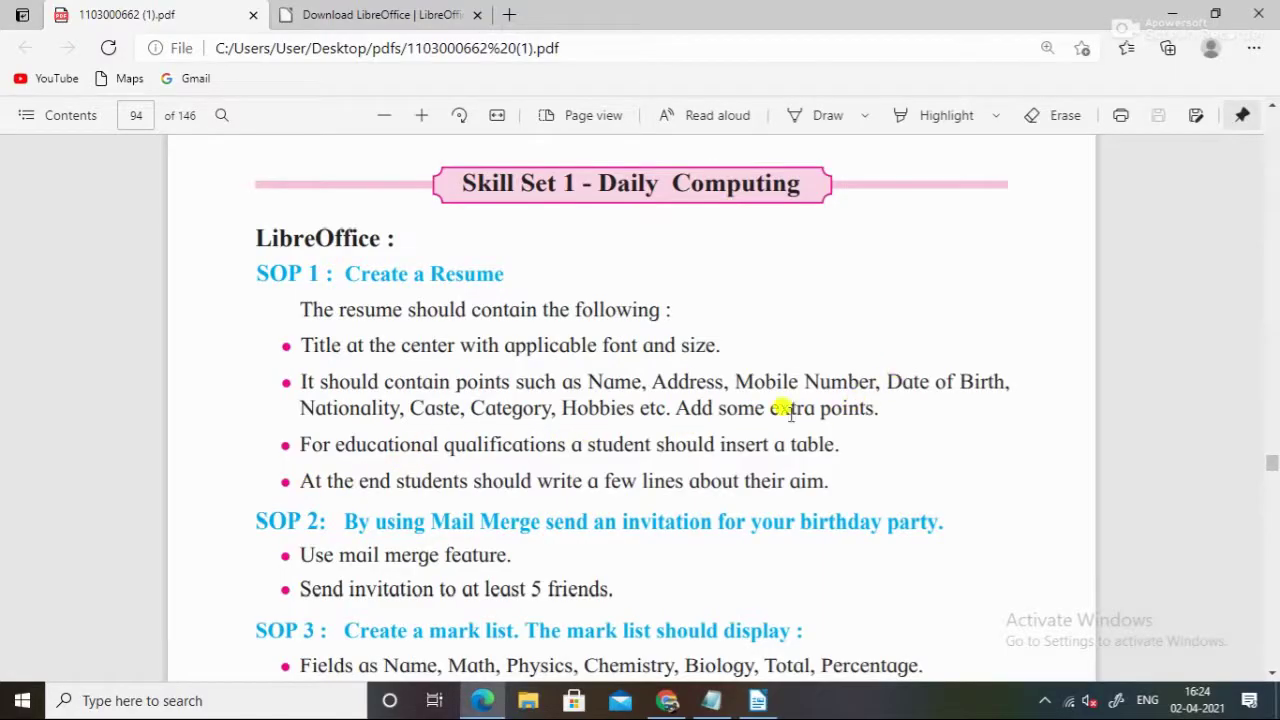
key("alt+Tab")
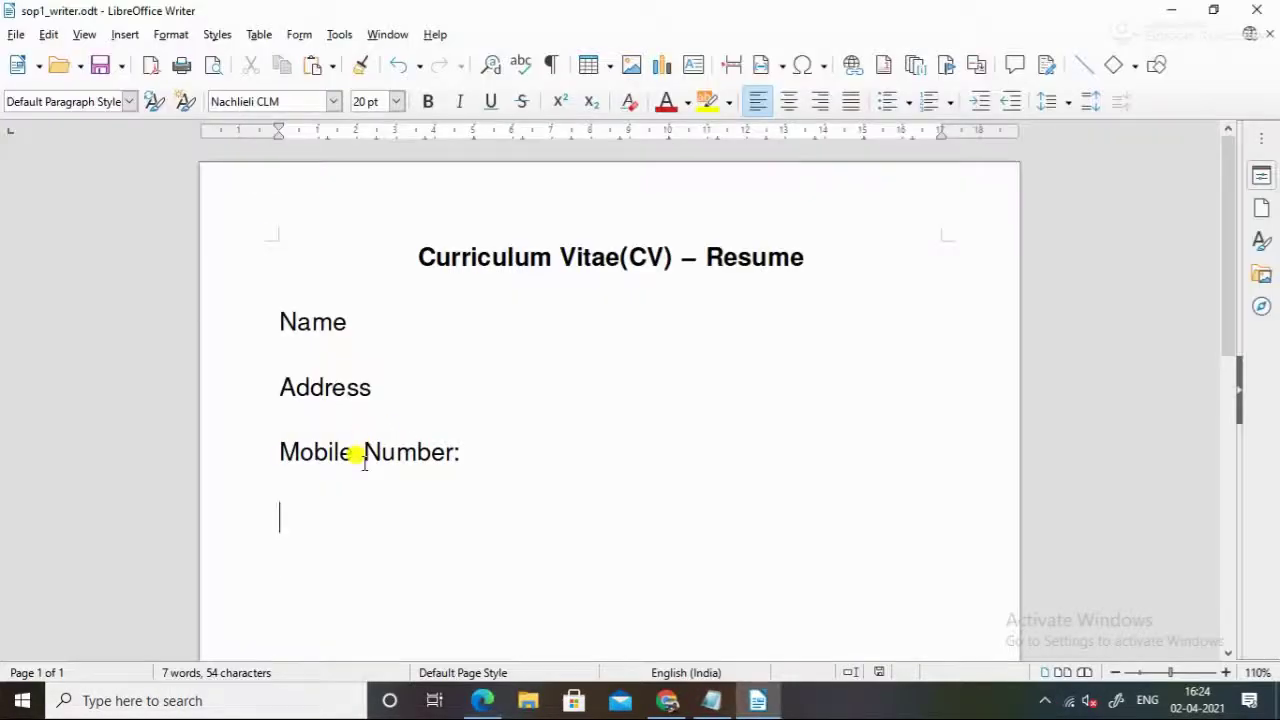
type("Date of B")
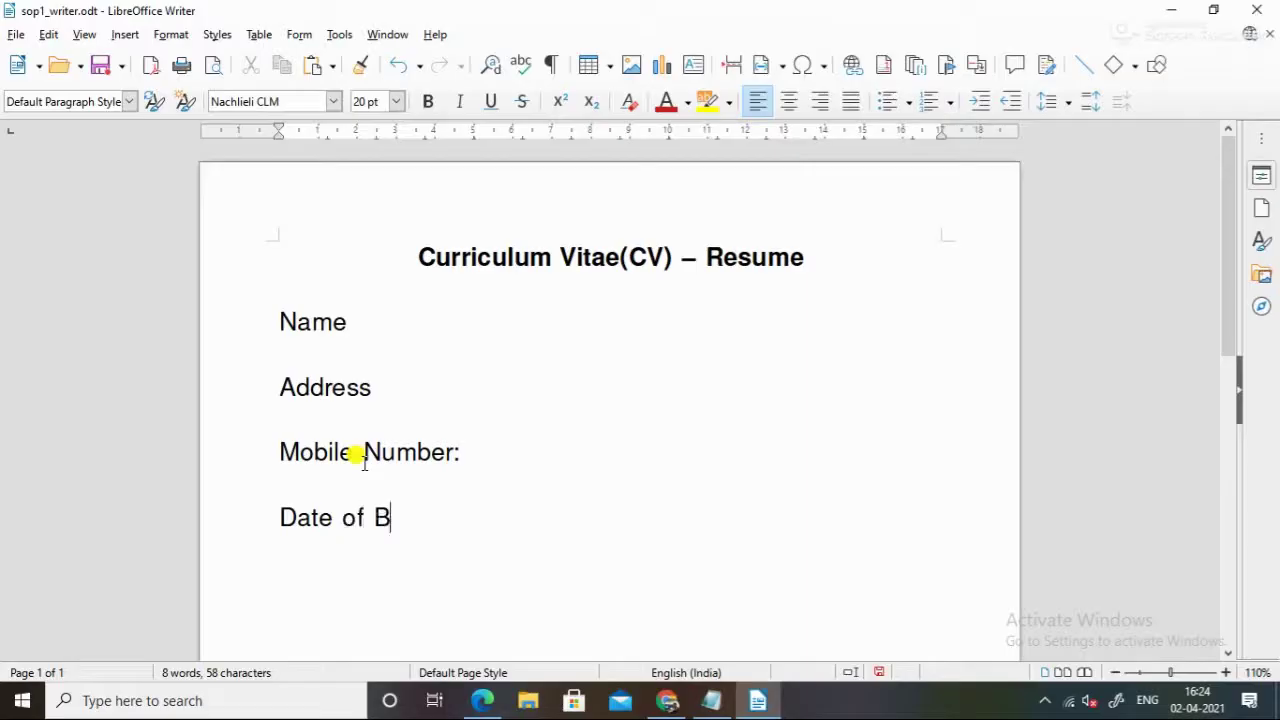
type("irt")
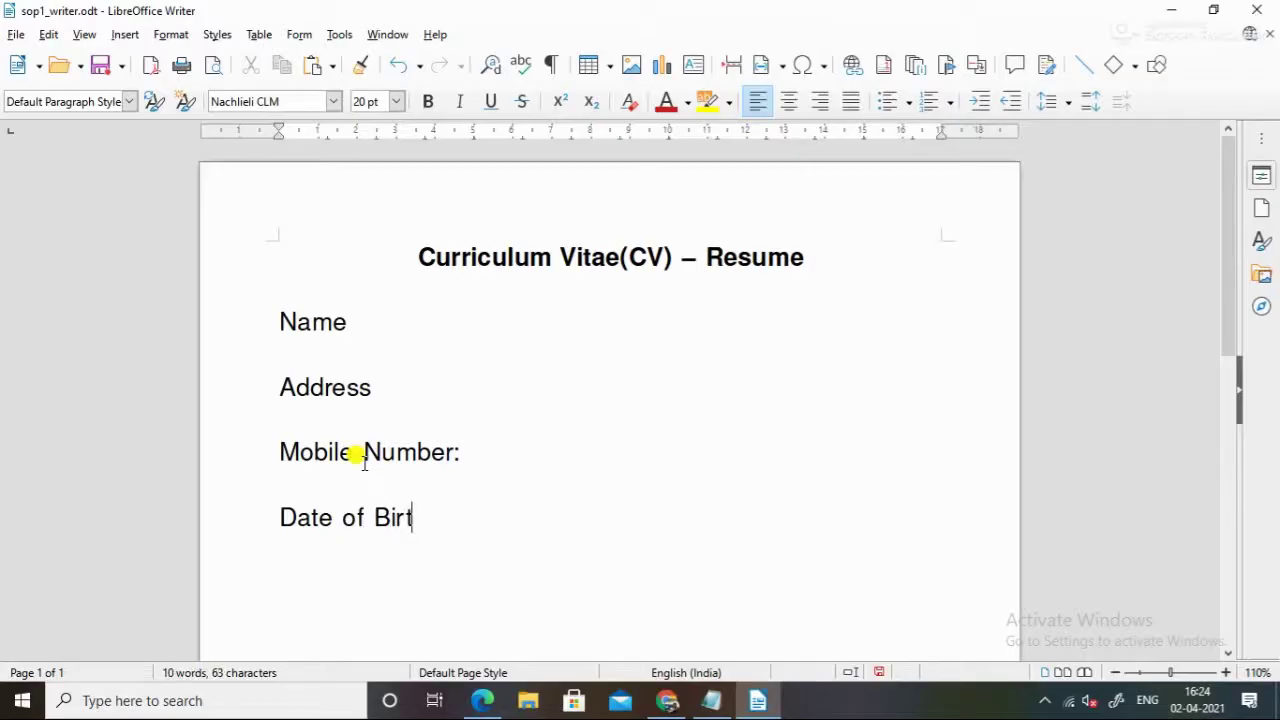
type("h")
Check the end of each field line and save the resume with Ctrl+S
left_click(461, 460)
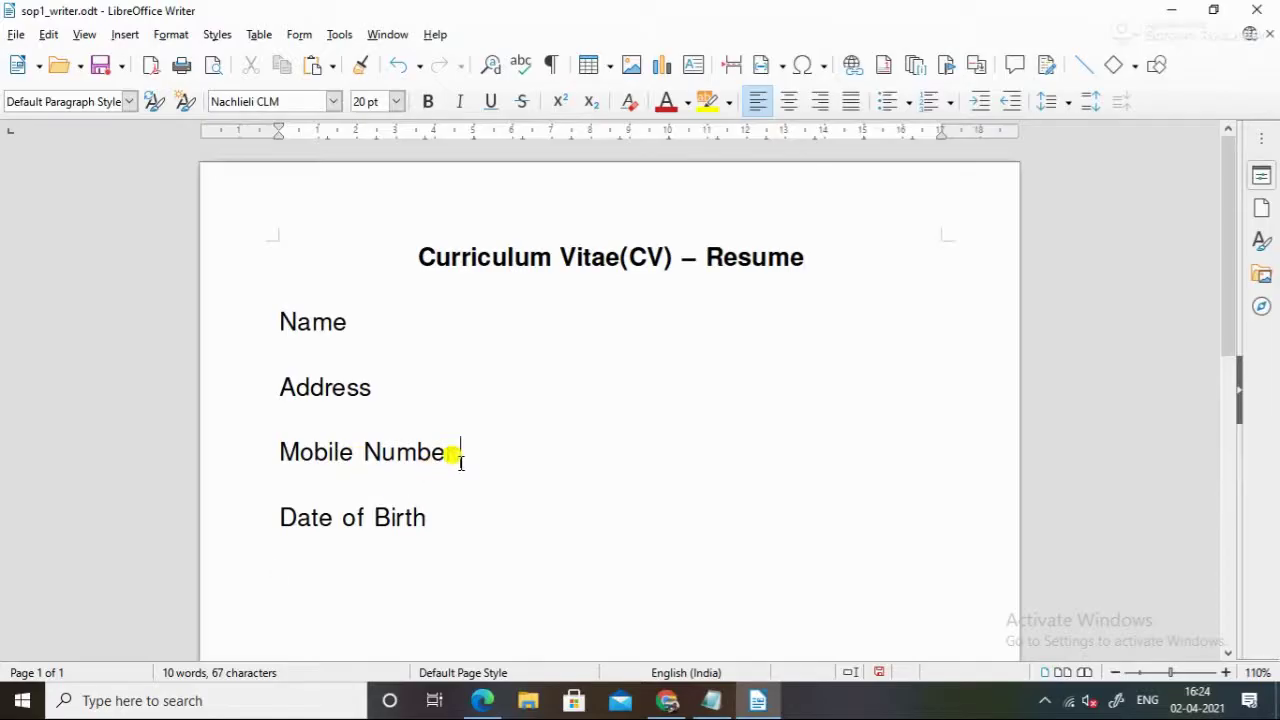
left_click(435, 518)
left_click(398, 391)
left_click(383, 317)
left_click(455, 513)
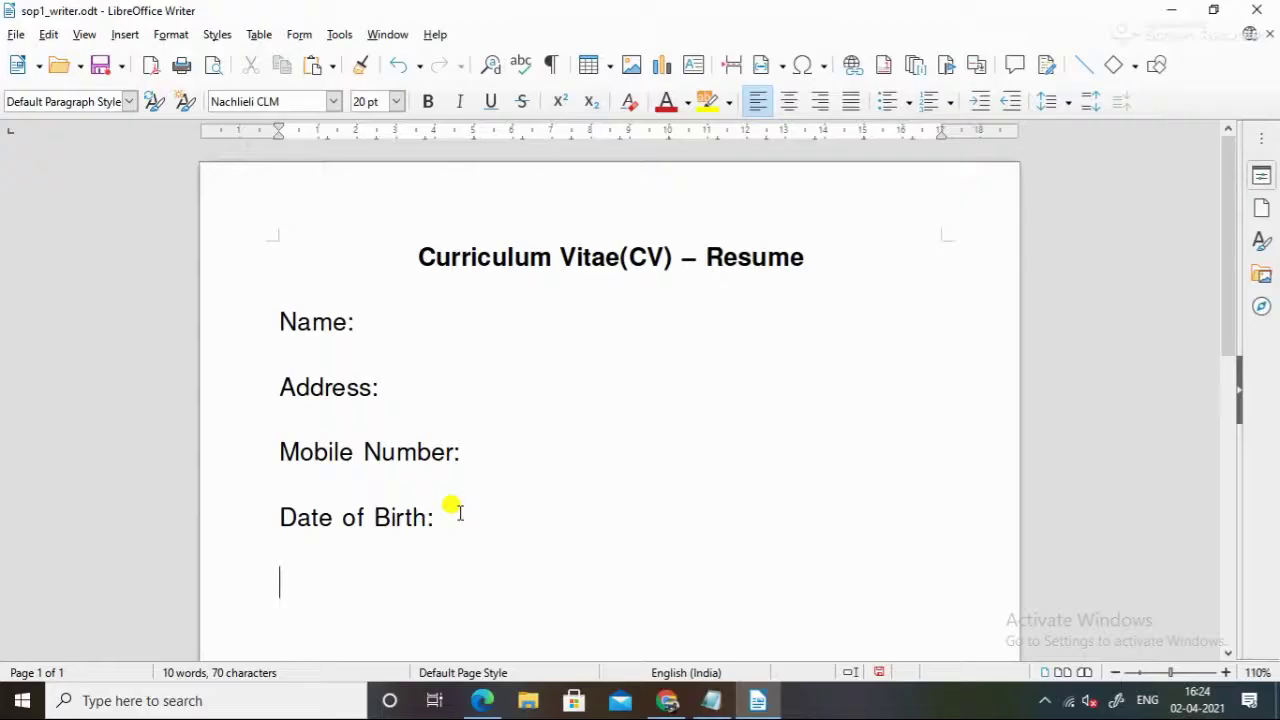
key("ctrl+s")
Add the Nationality and Caste labels, correcting the typos in Caste
key("alt+Tab")
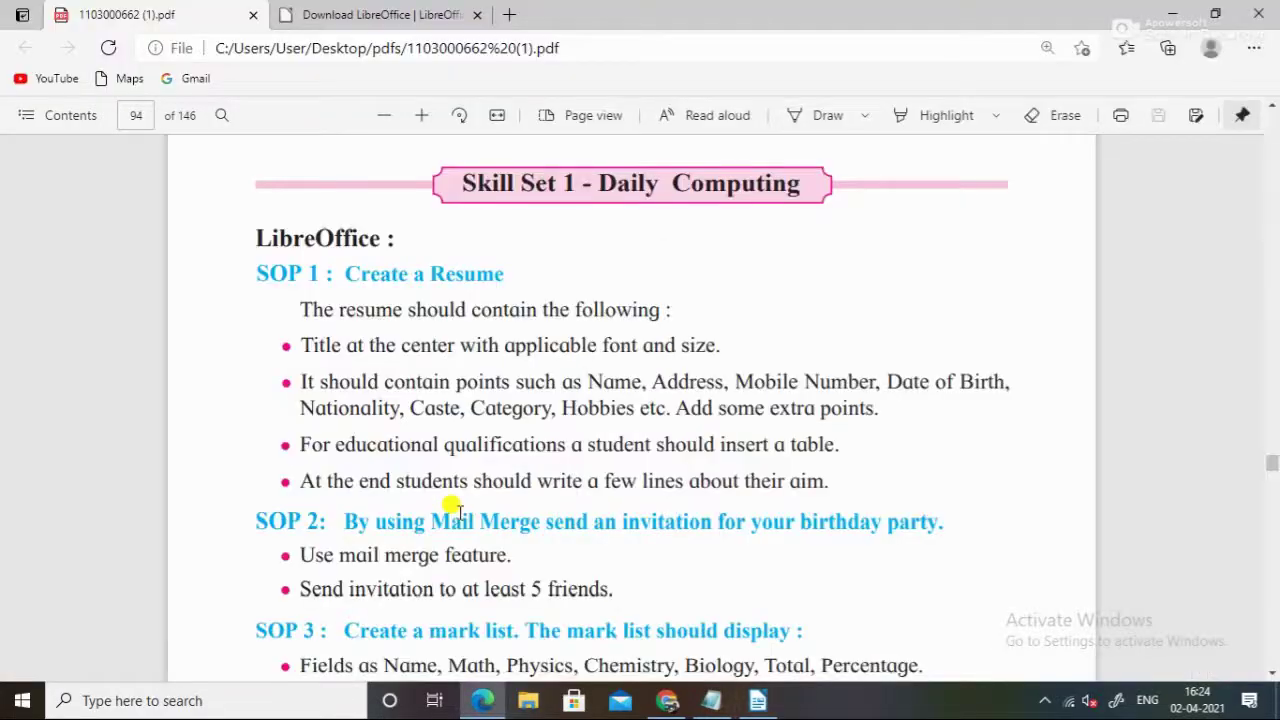
key("alt+Tab")
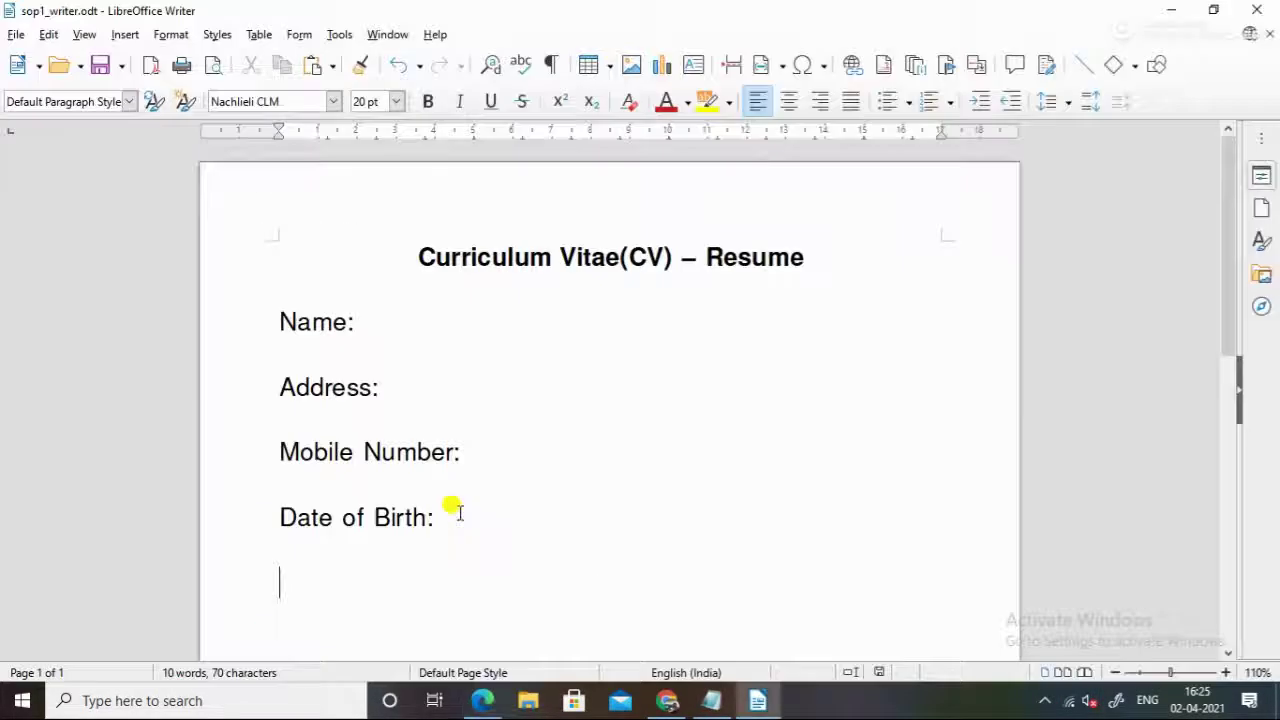
type("Nationa")
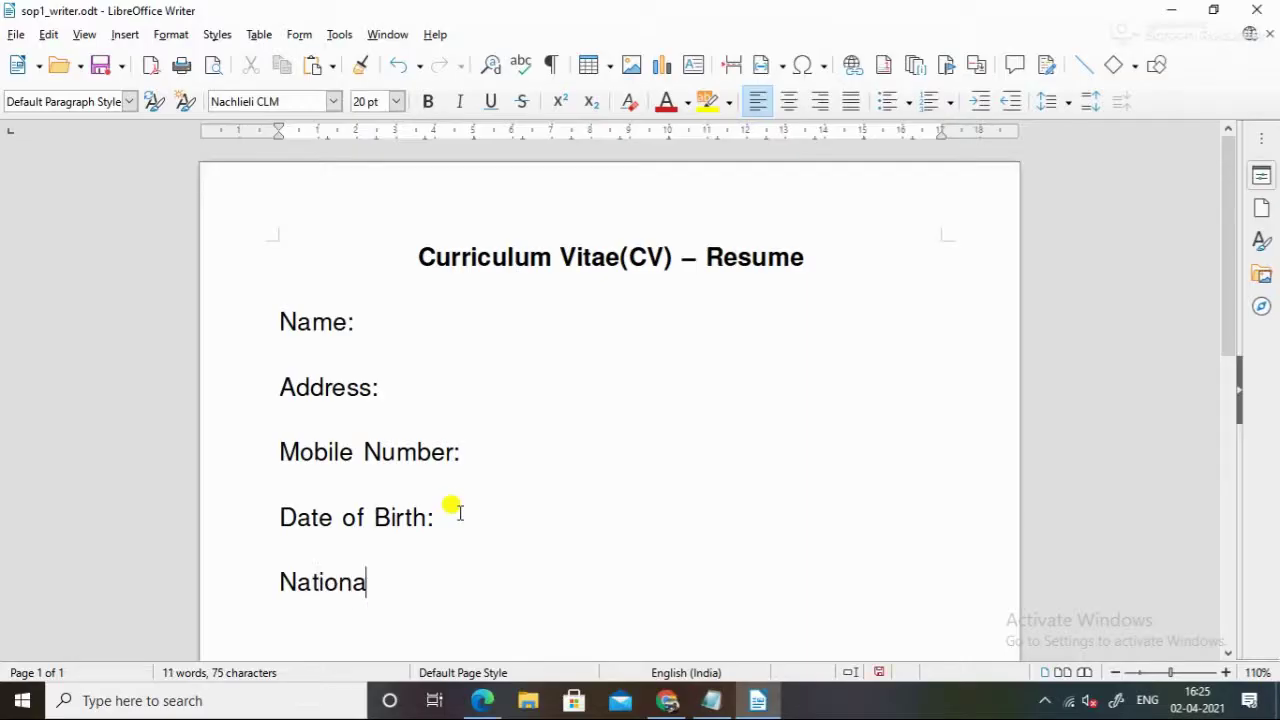
type("lity:")
scroll(452, 510, "down", 3)
key("alt+Tab")
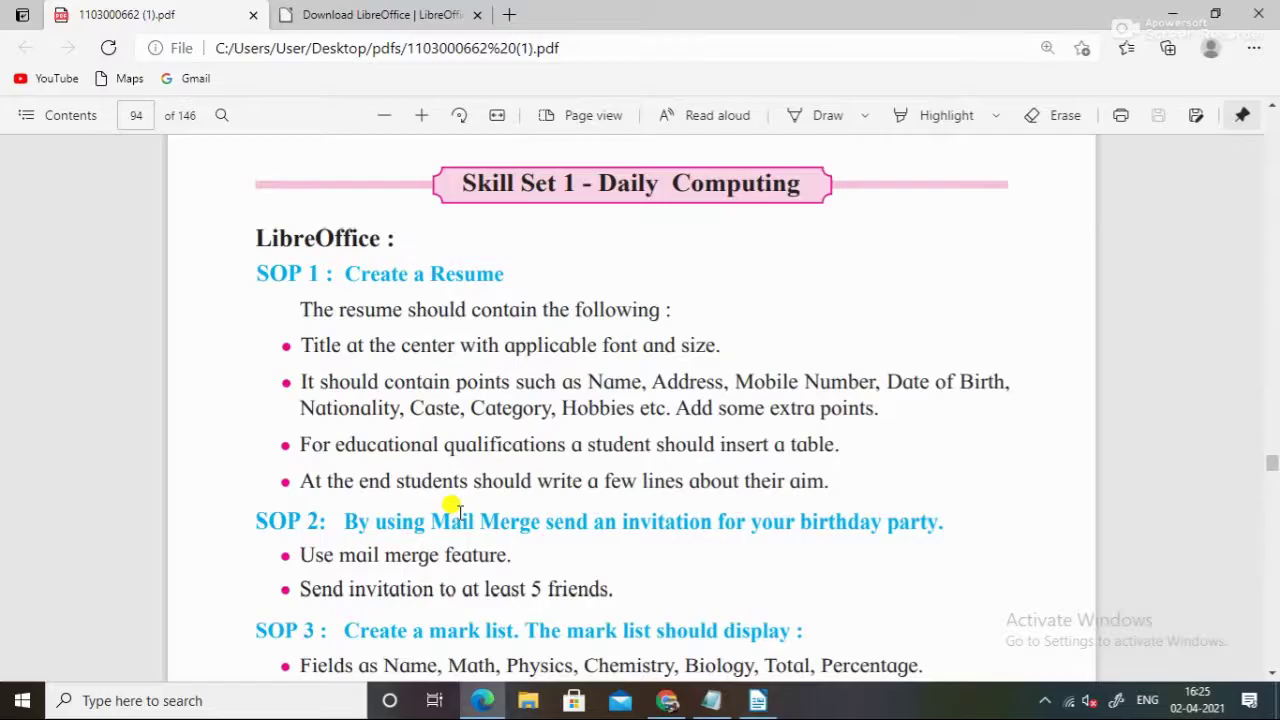
key("alt+Tab")
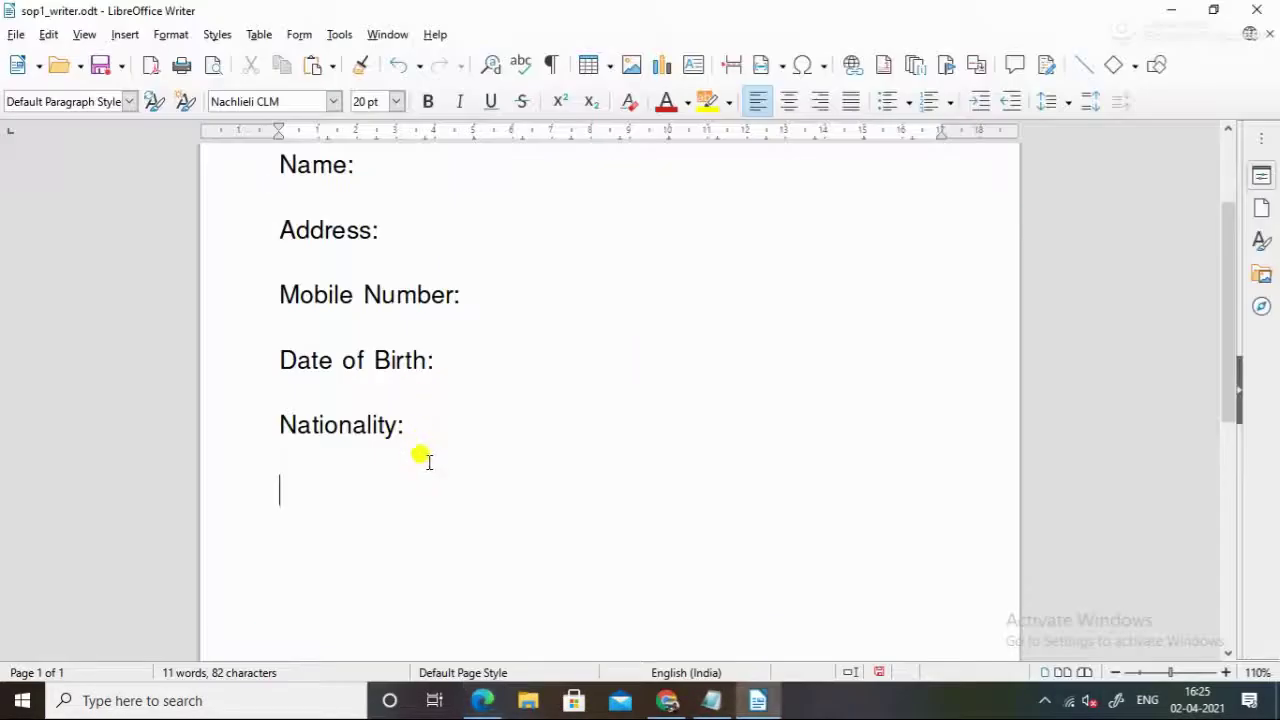
type("ate")
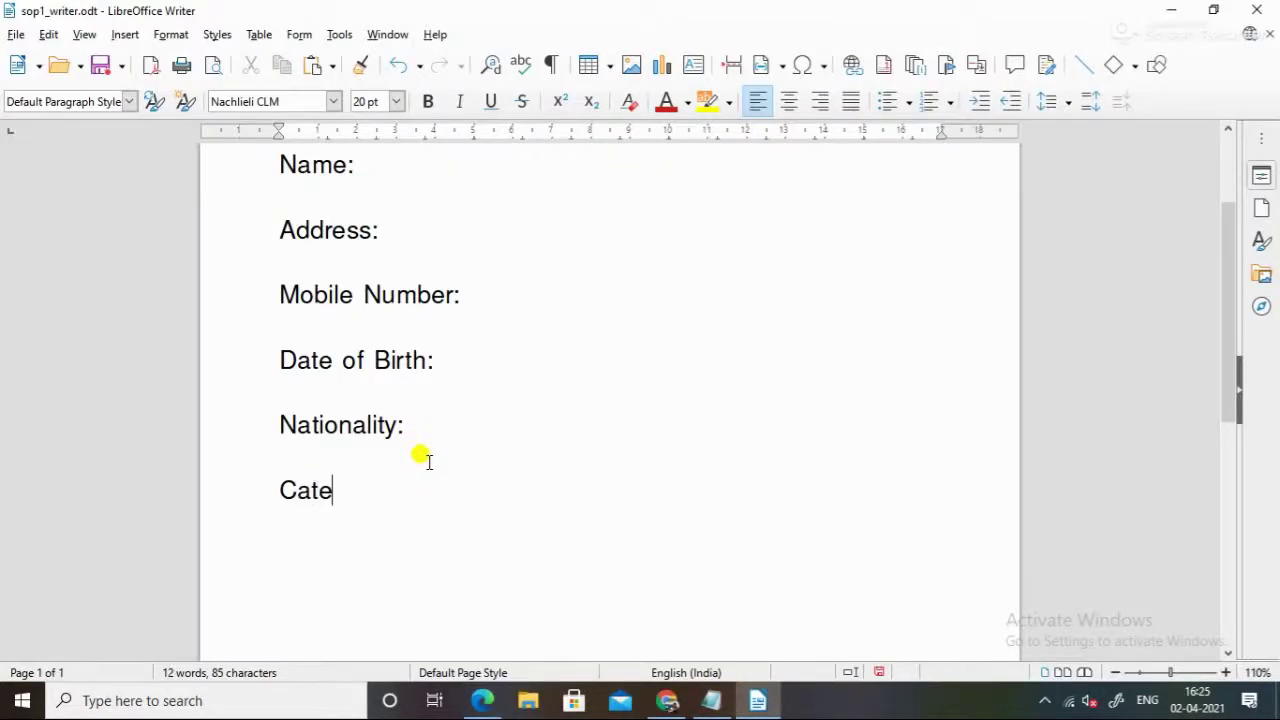
key("BackSpace")
key("BackSpace")
type("ste:")
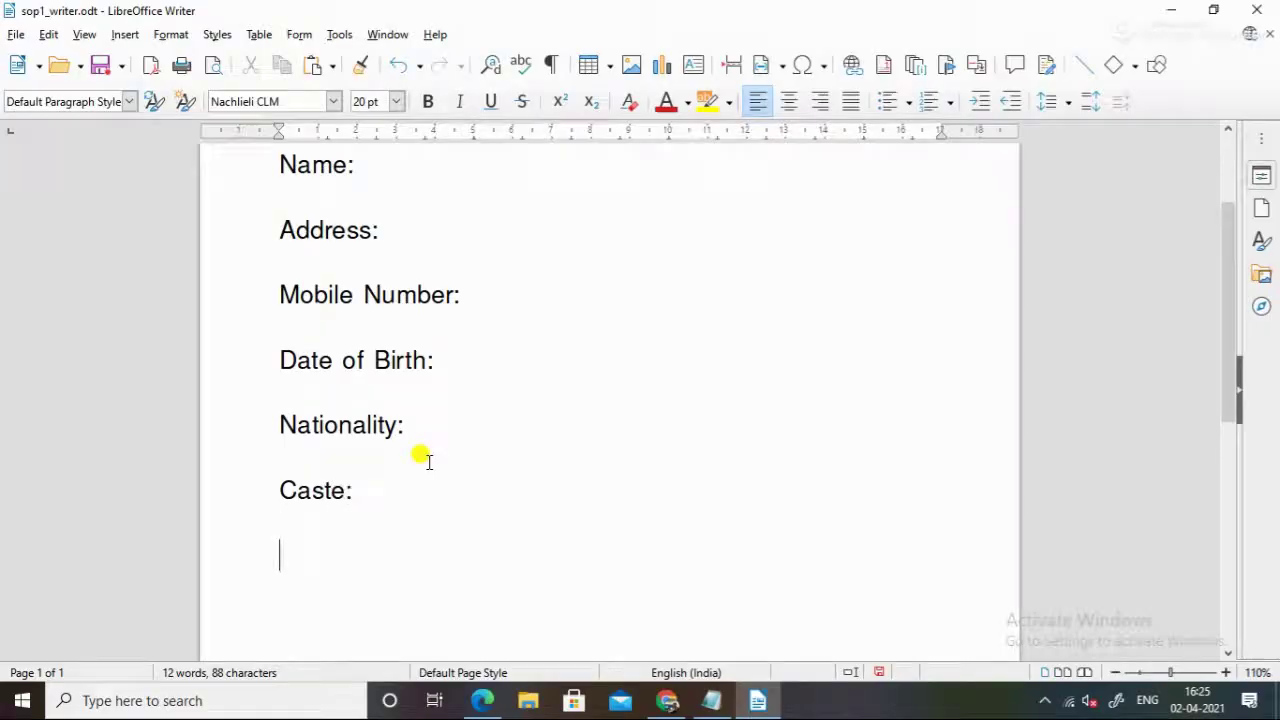
Add the Category: and Hobbies: labels and start a new line after them
key("alt+Tab")
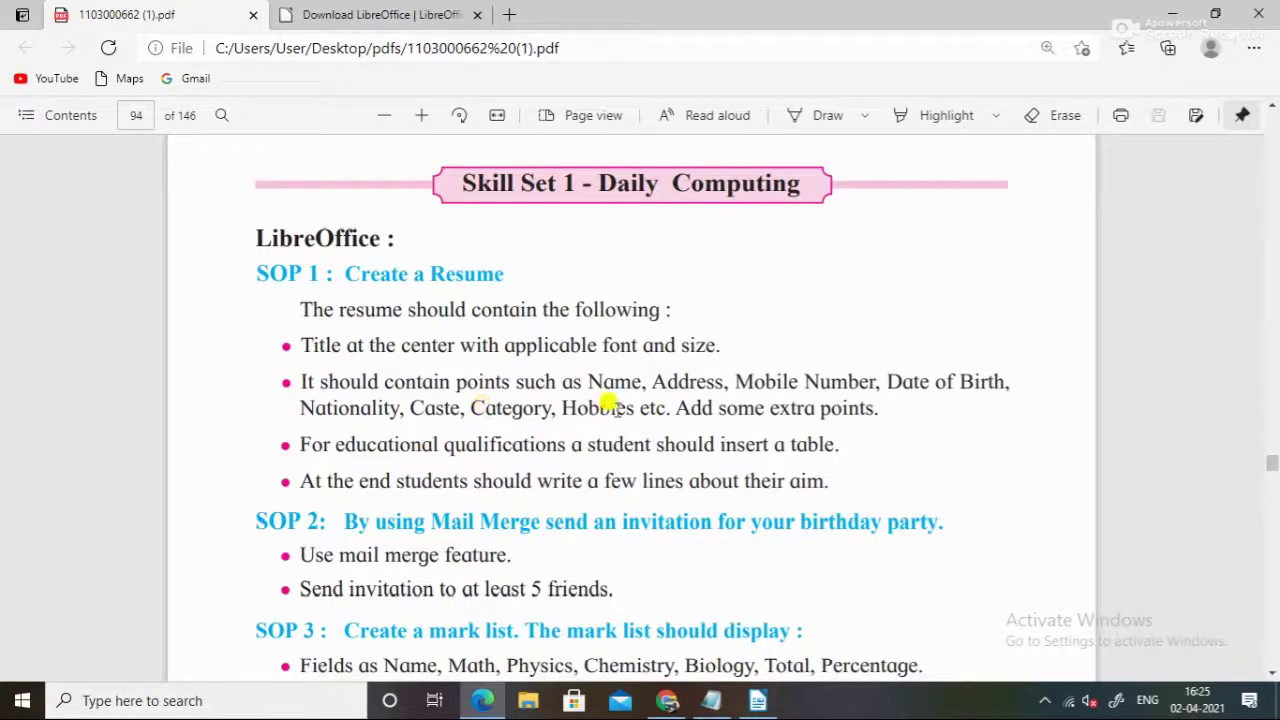
key("alt+Tab")
type("ategory:  ")
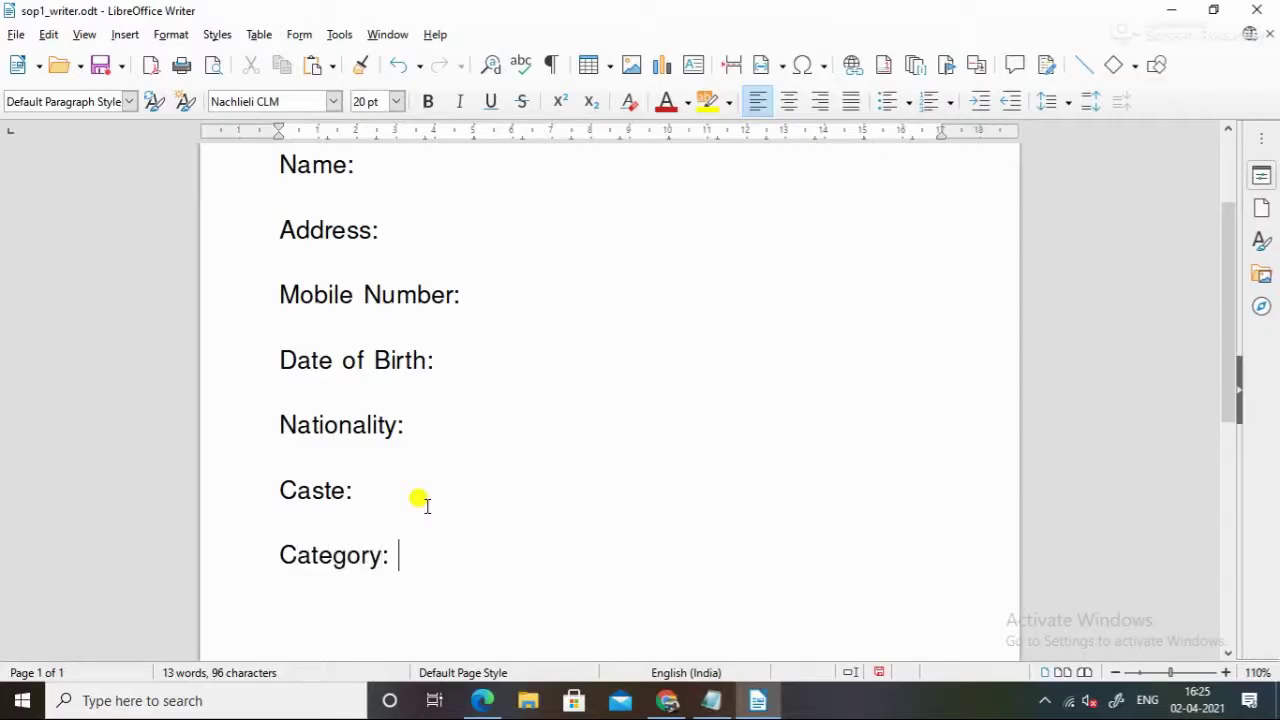
type("Hobbies")
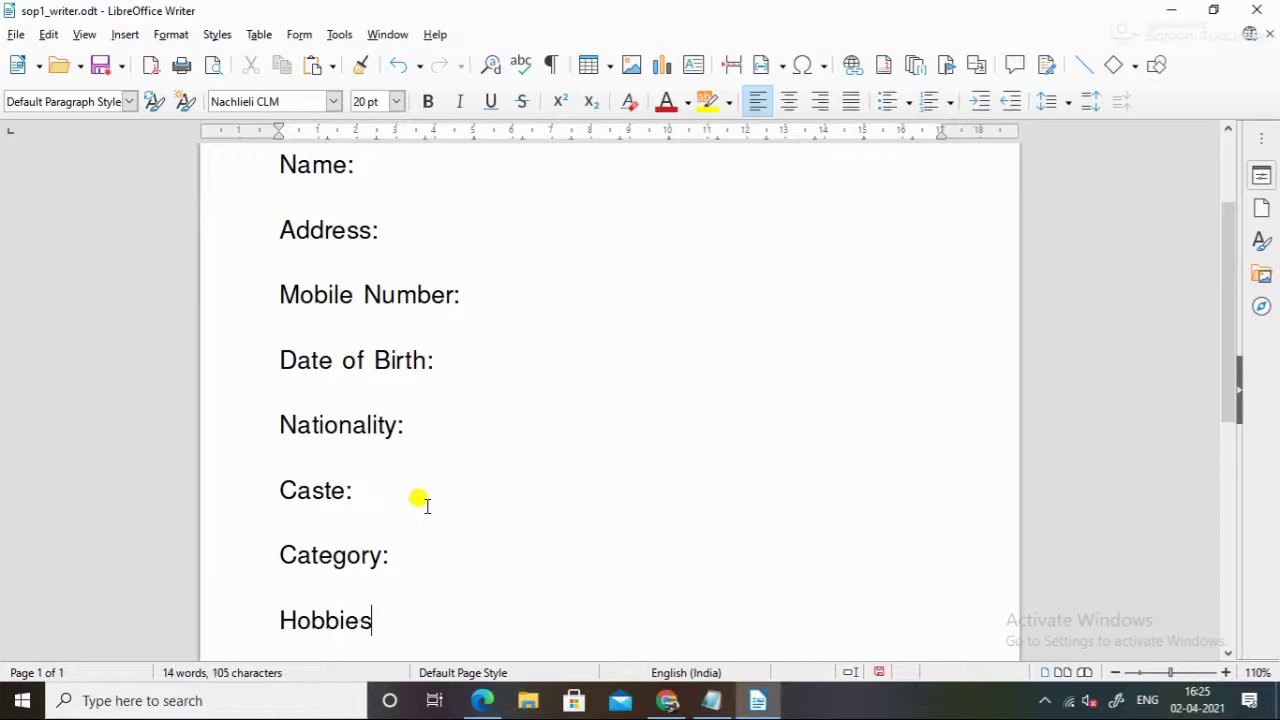
type(":")
key("Return")
key("alt+Tab")
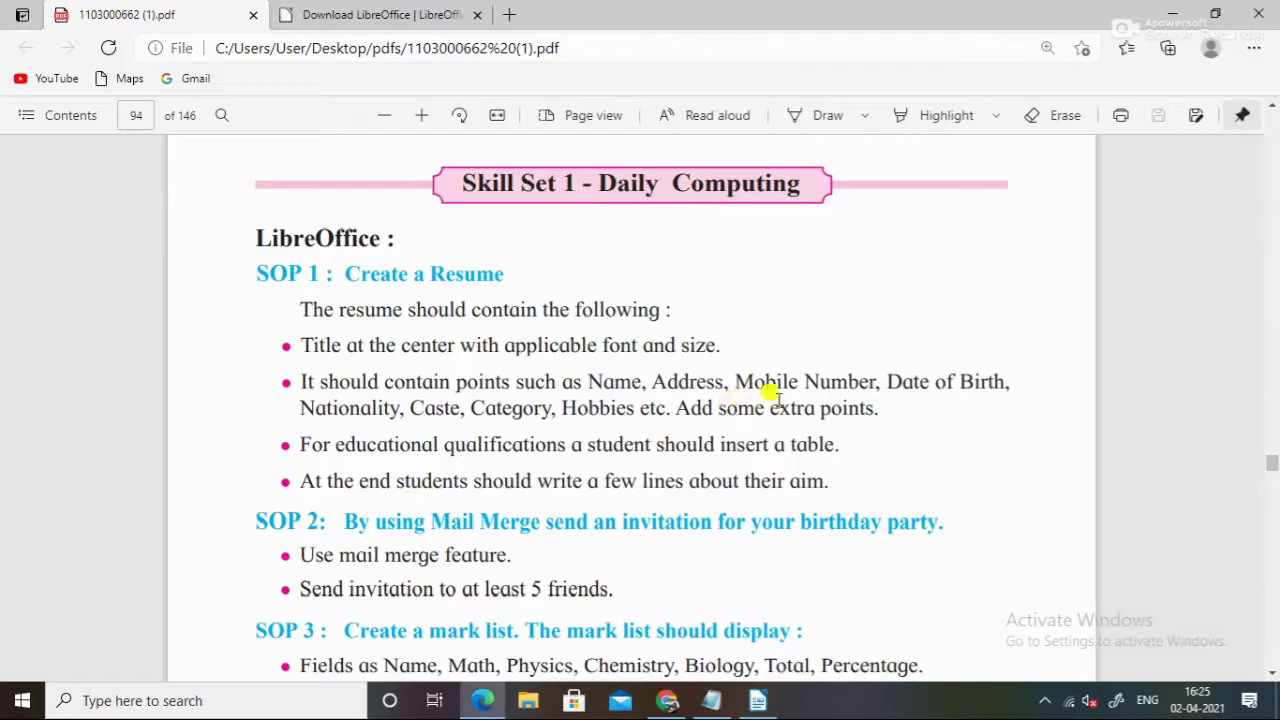
Fill in the person's name, address and mobile number after their labels
key("alt+Tab")
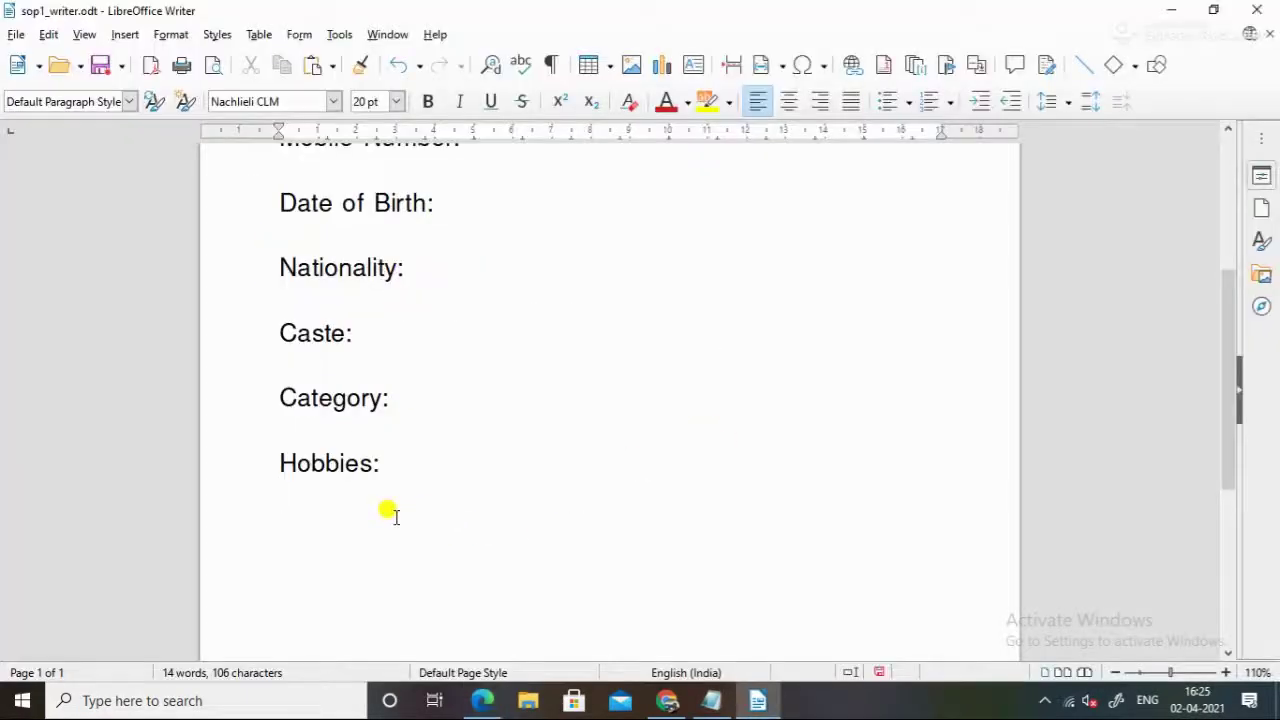
scroll(386, 514, "up", 4)
left_click(412, 211)
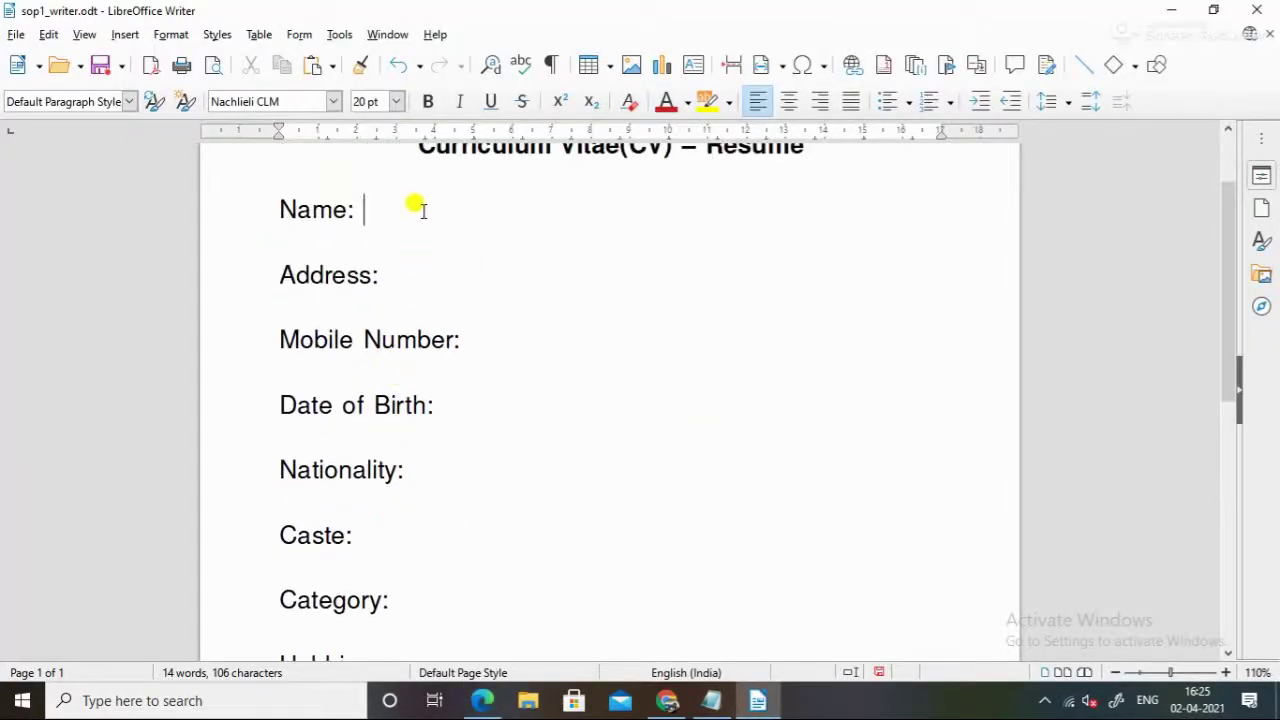
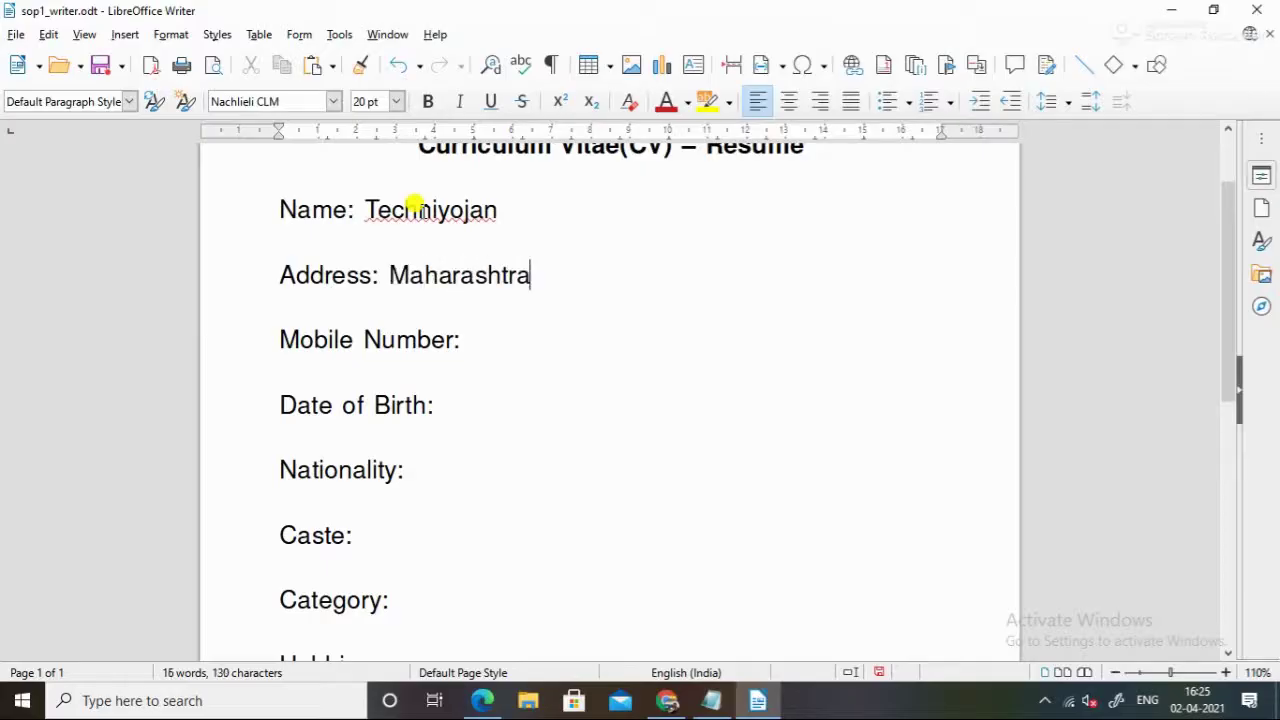
key("Right")
key("Right")
key("Right")
key("Right")
key("Right")
key("Right")
key("Right")
key("Right")
key("Right")
key("Right")
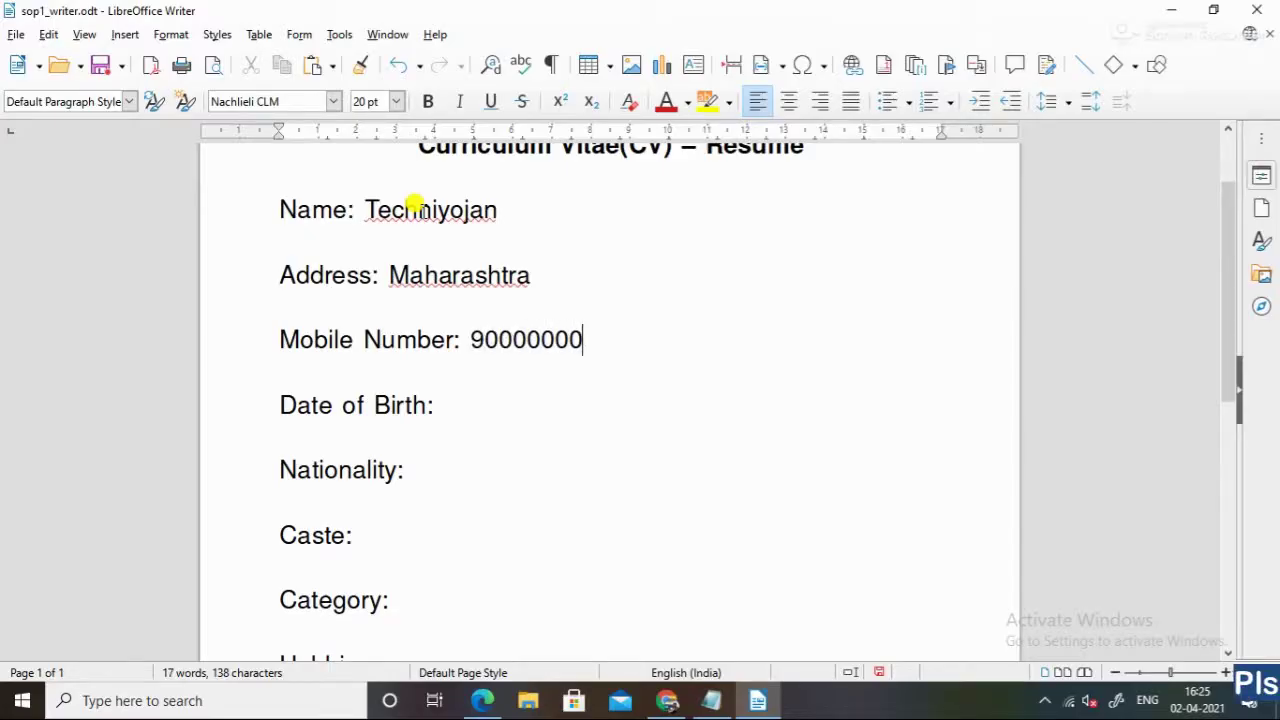
key("Down")
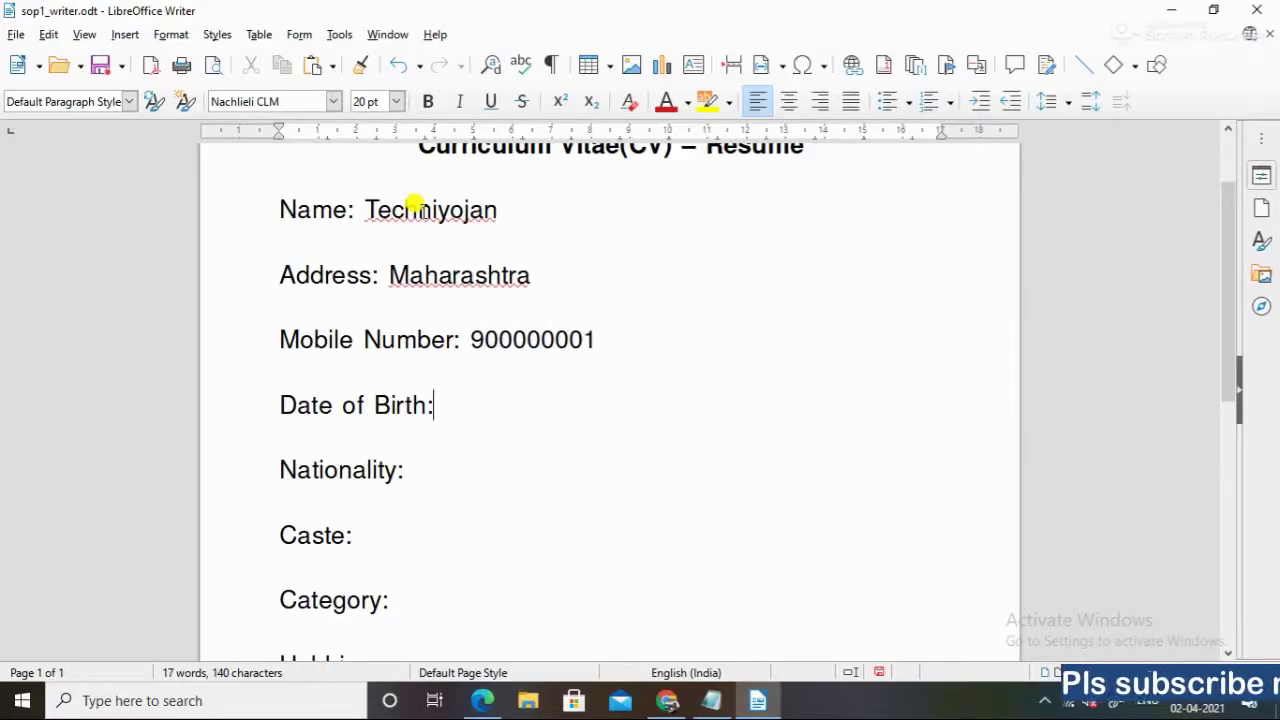
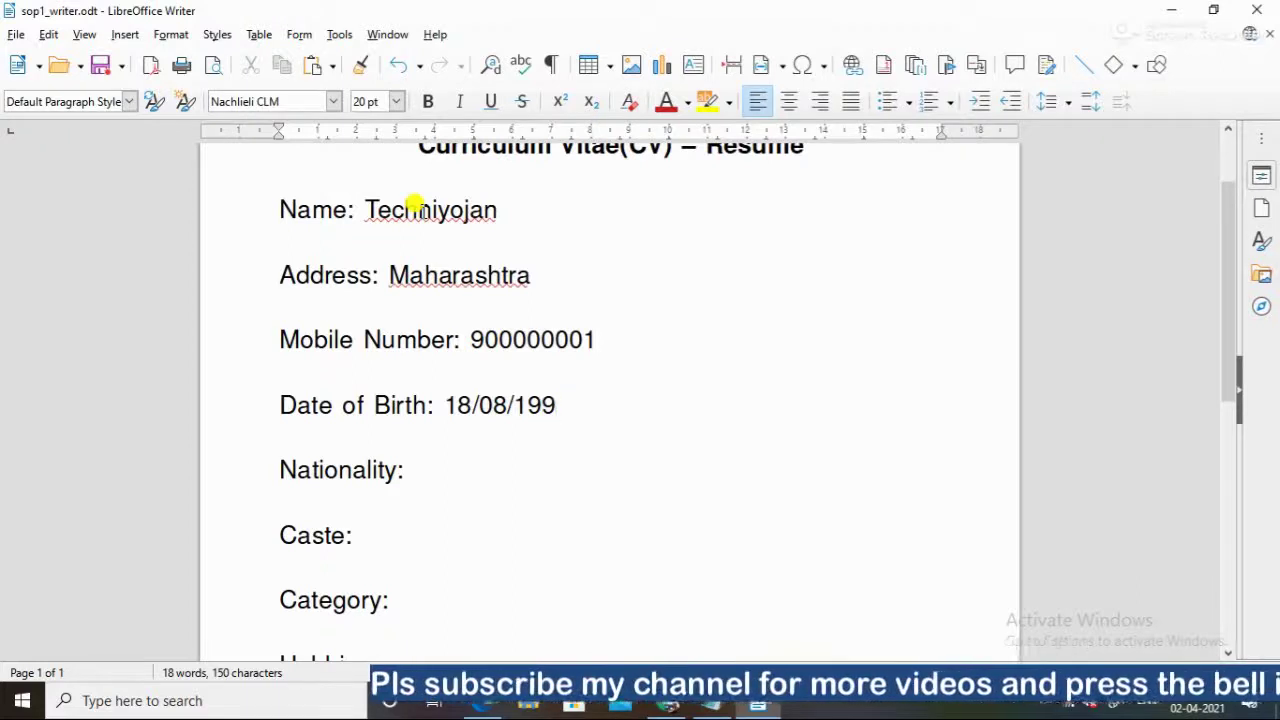
key("Return")
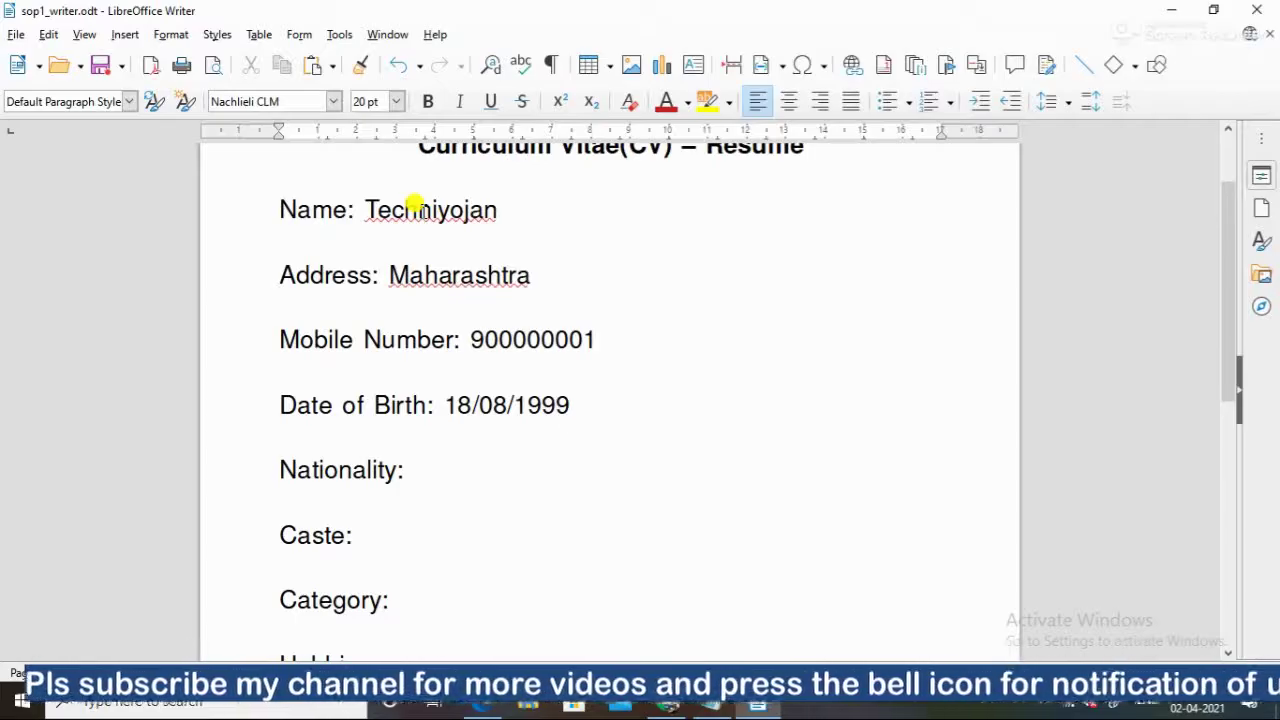
key("Down")
key("Down")
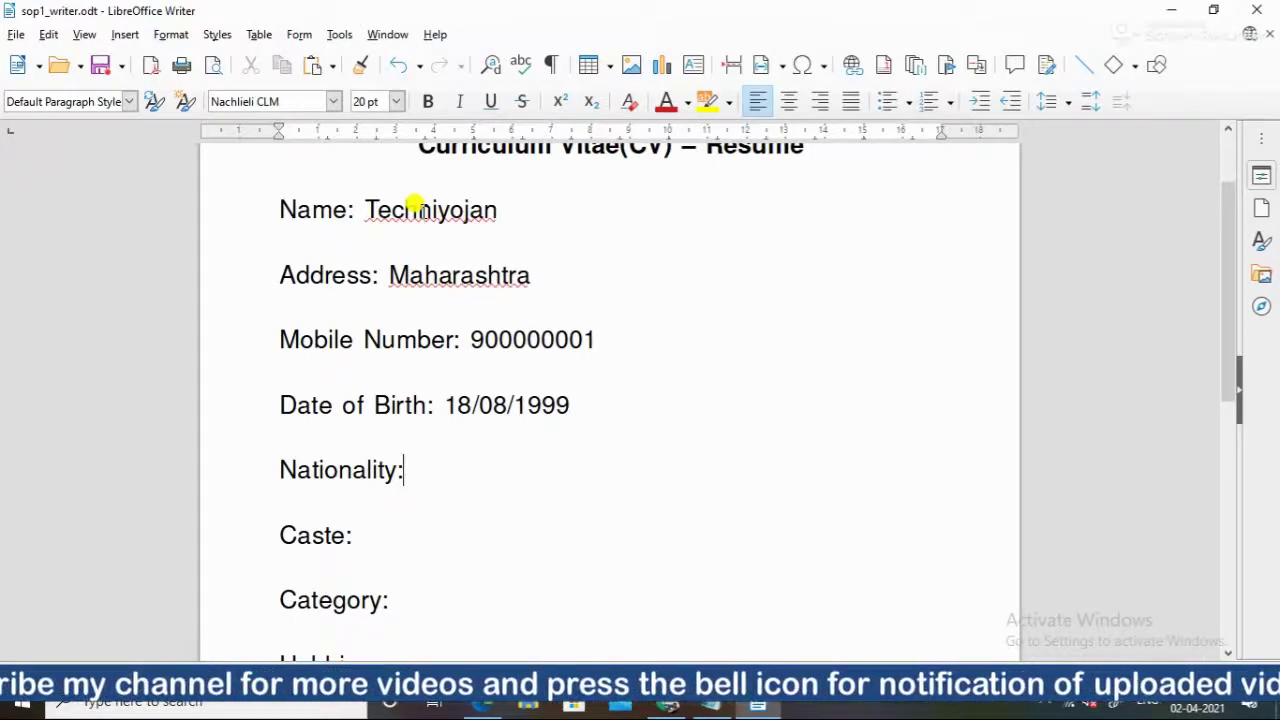
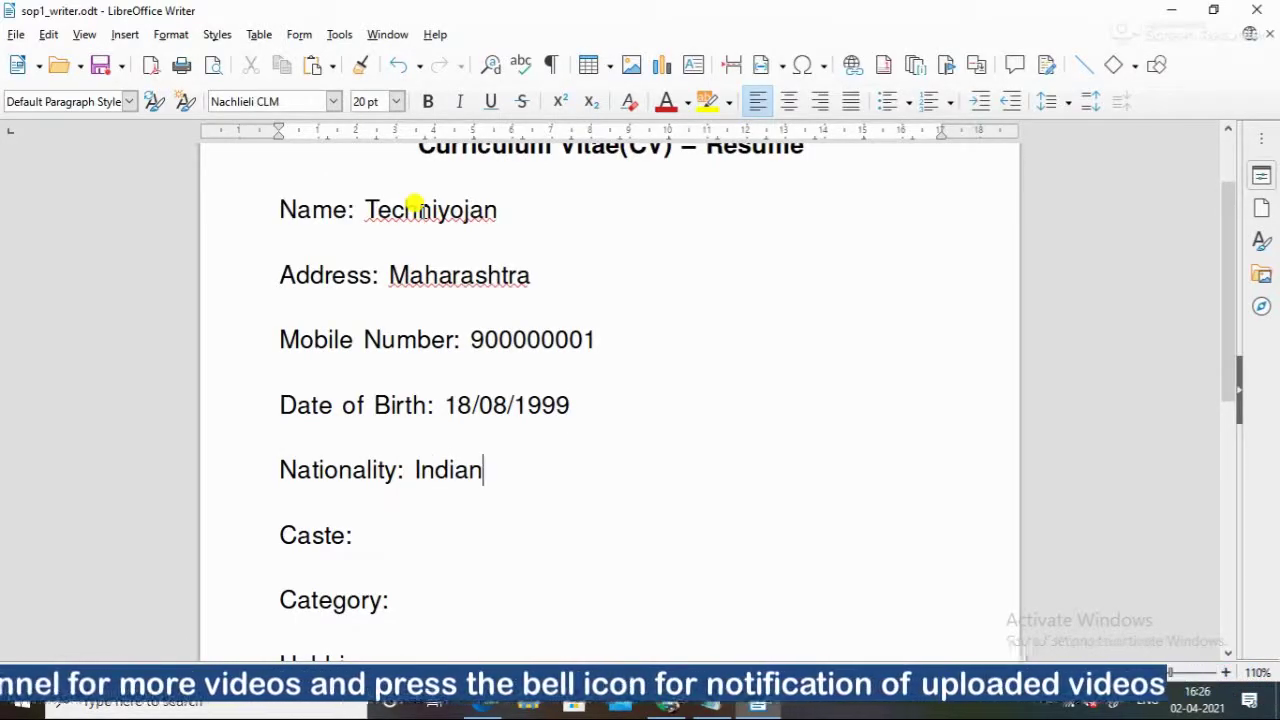
key("Down")
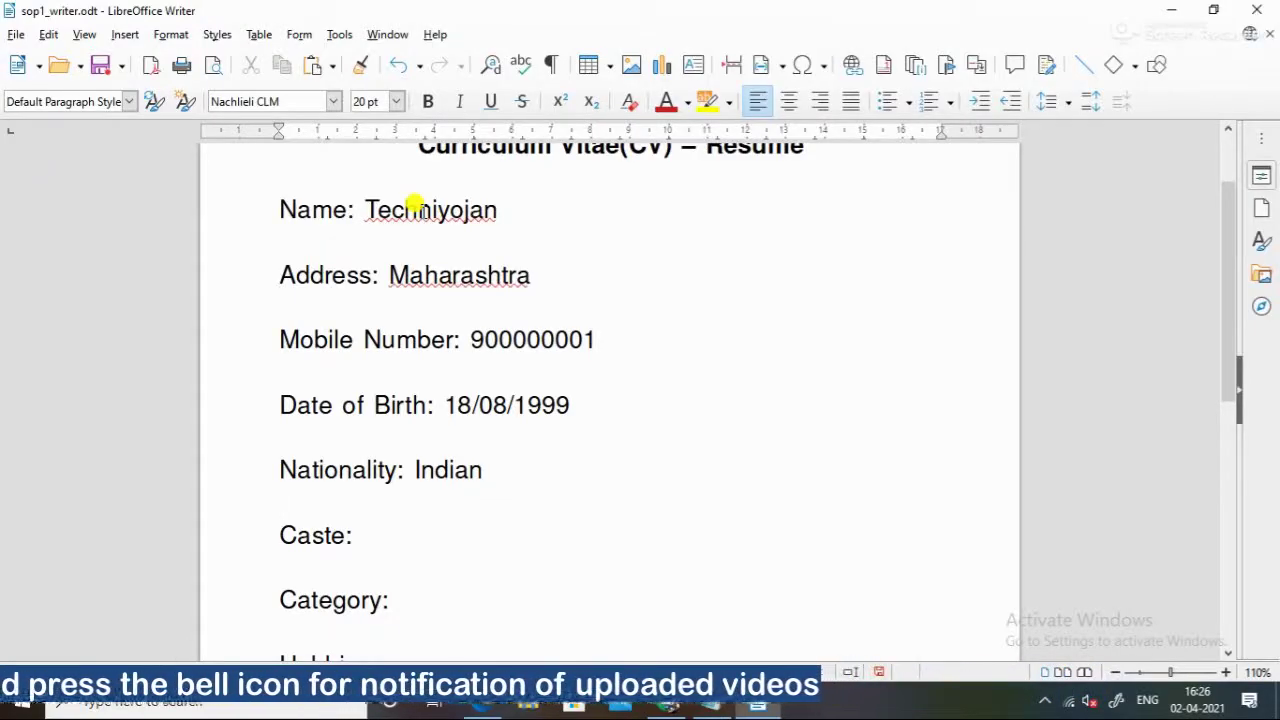
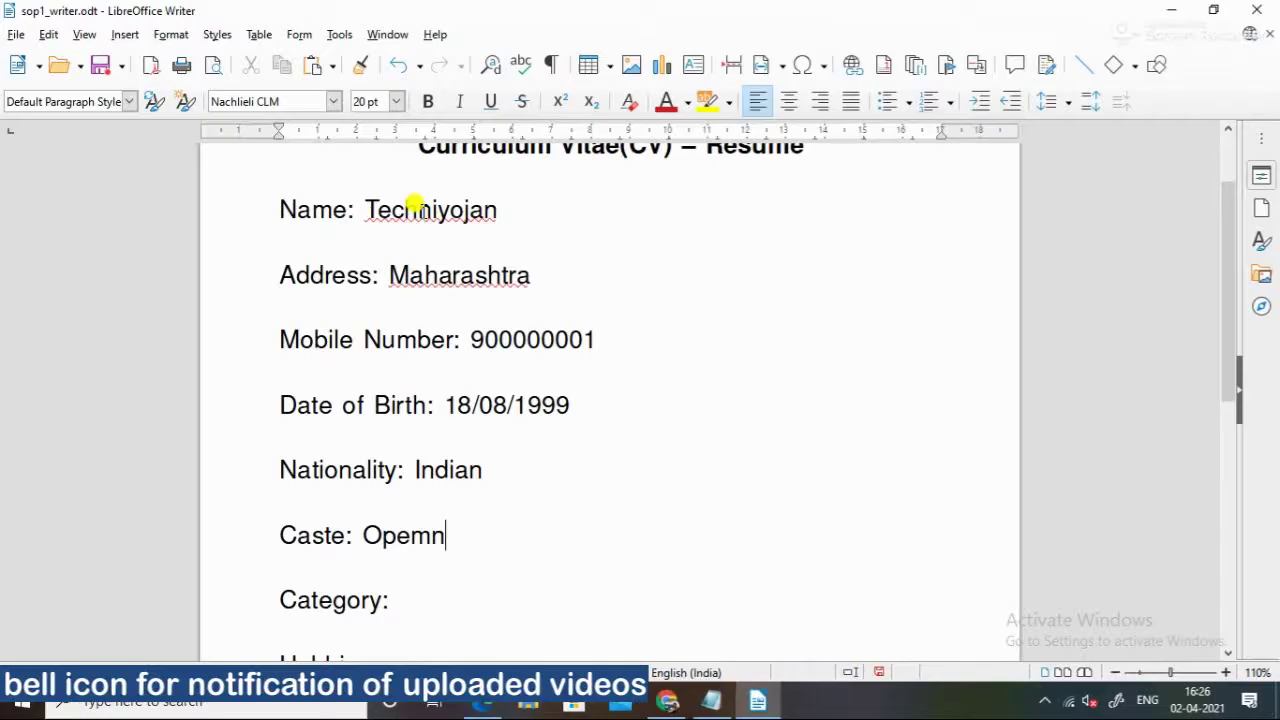
key("BackSpace")
key("BackSpace")
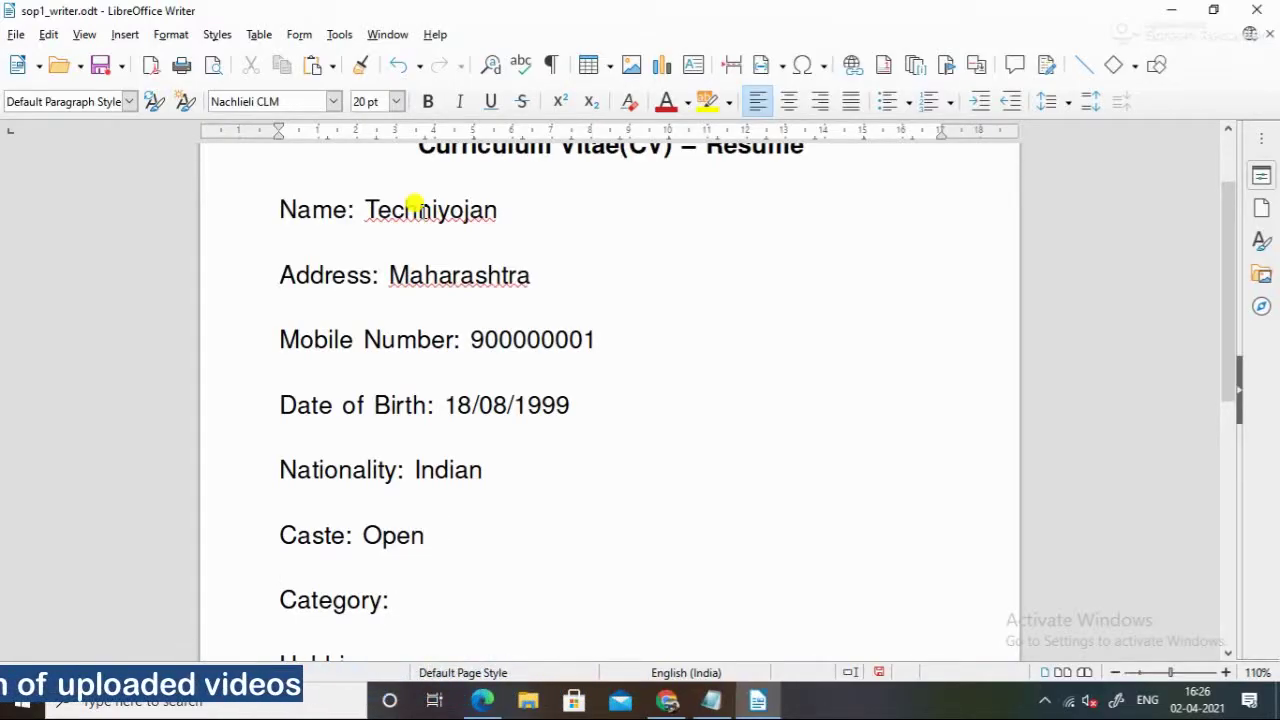
Fill in Category as Hindu and Hobbies as Cricket, adding a new line after Hobbies
key("Down")
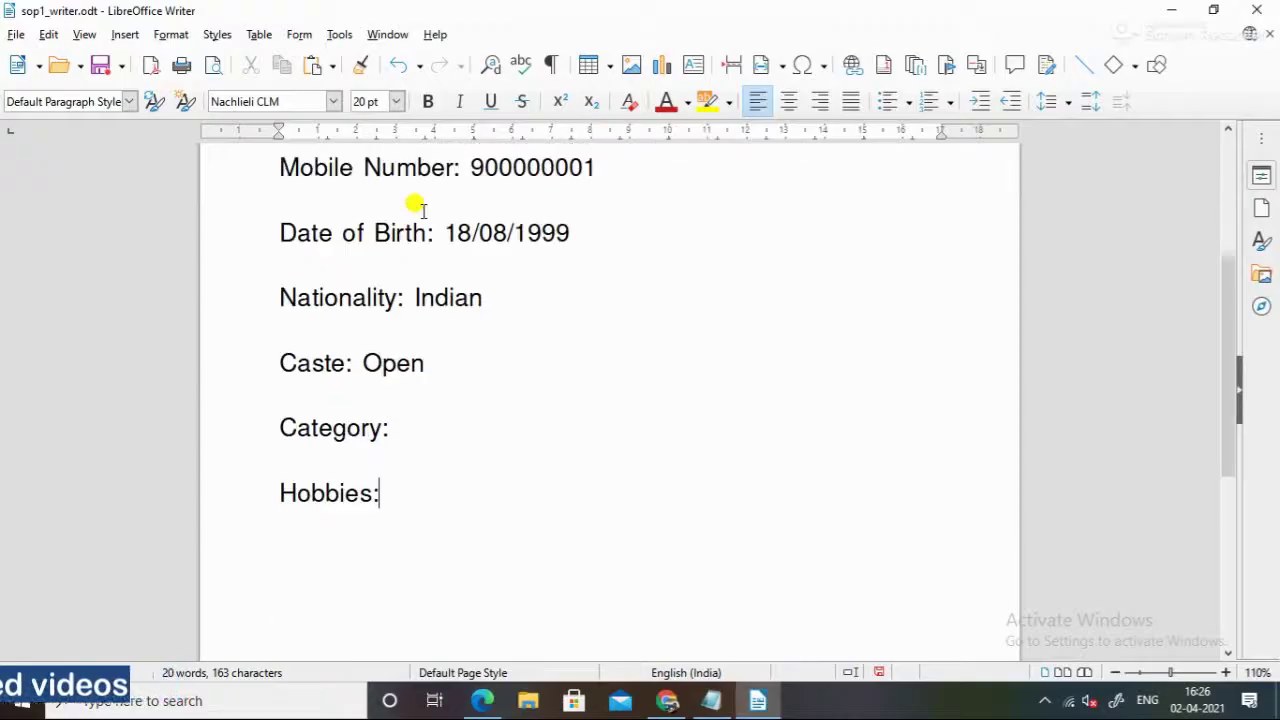
key("BackSpace")
key("Left")
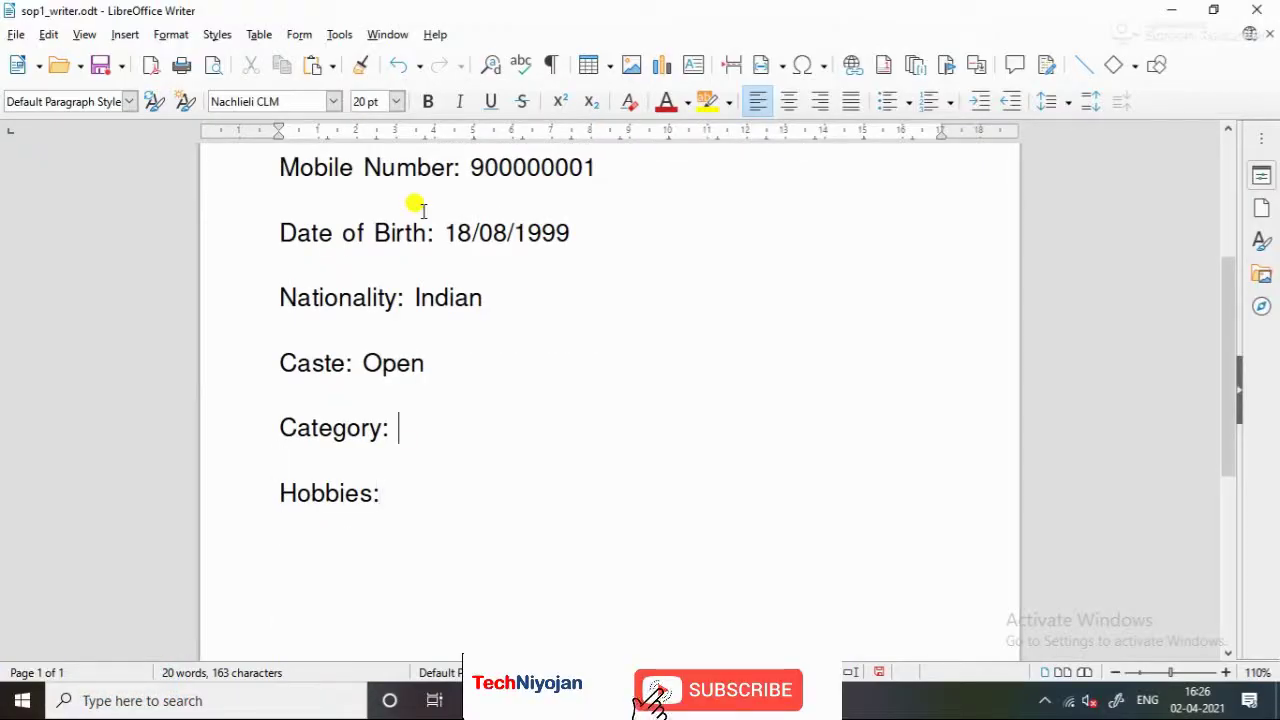
type("Hindu")
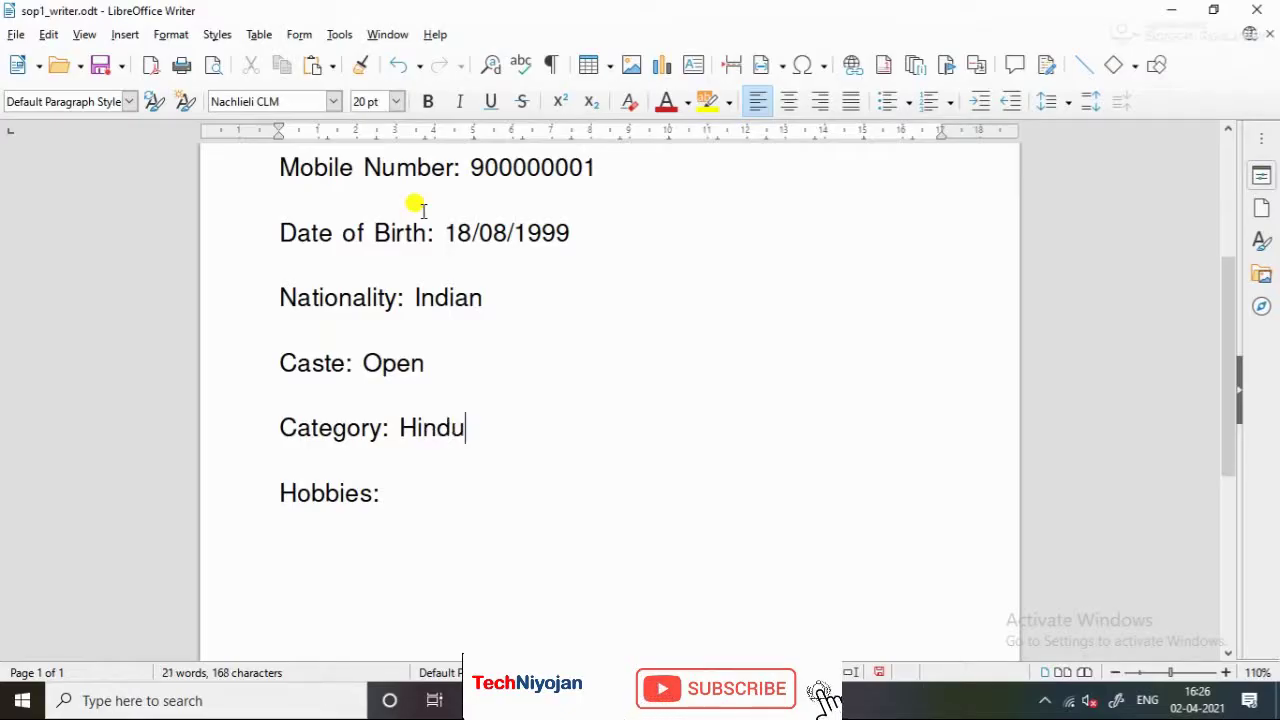
key("Down")
key("Down")
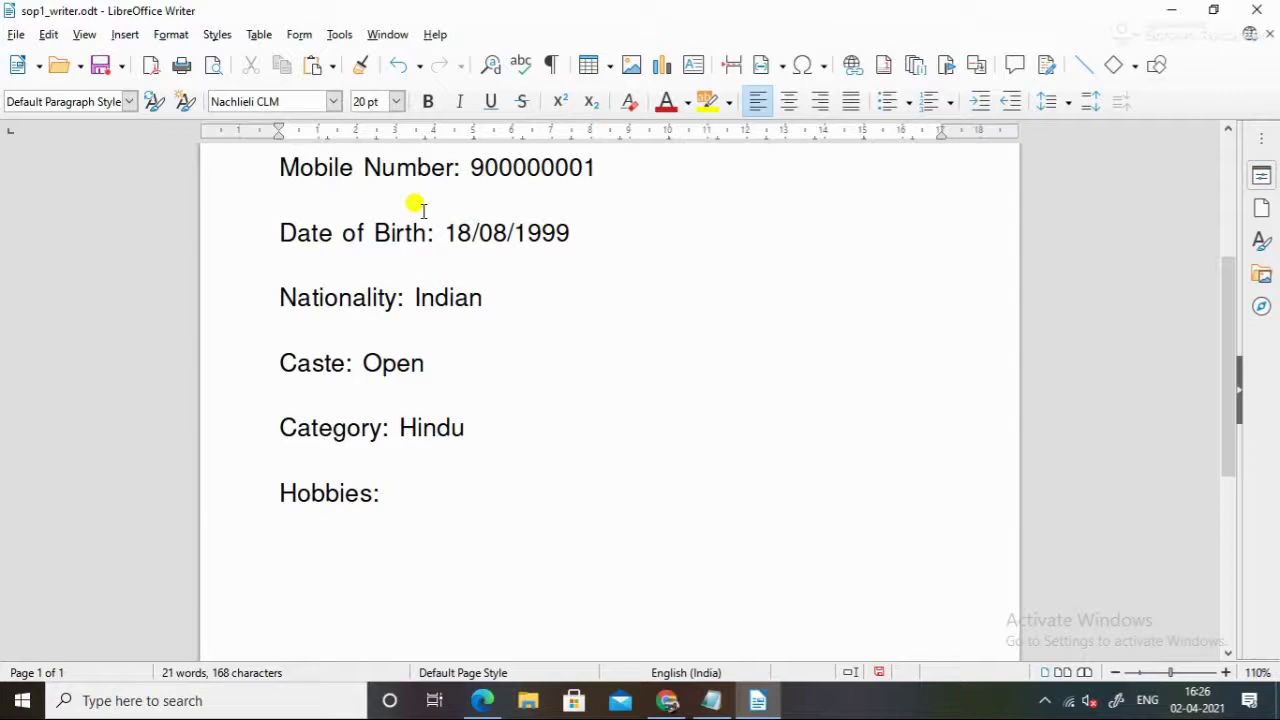
type("Cricket")
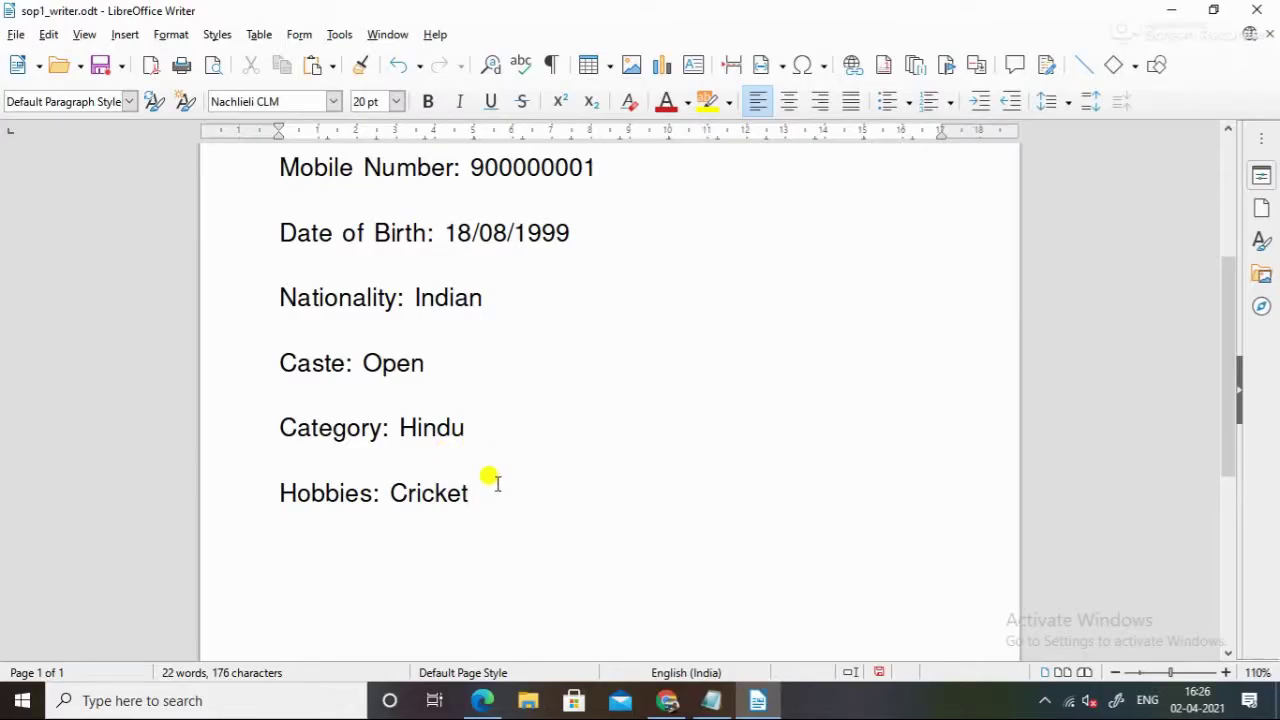
key("Return")
key("Return")
Check the task sheet, then add an 'Acheivements:' label below Hobbies and place the caret after it
key("alt+Tab")
key("alt+Tab")
type("Inter")
key("BackSpace")
key("BackSpace")
key("BackSpace")
key("BackSpace")
key("BackSpace")
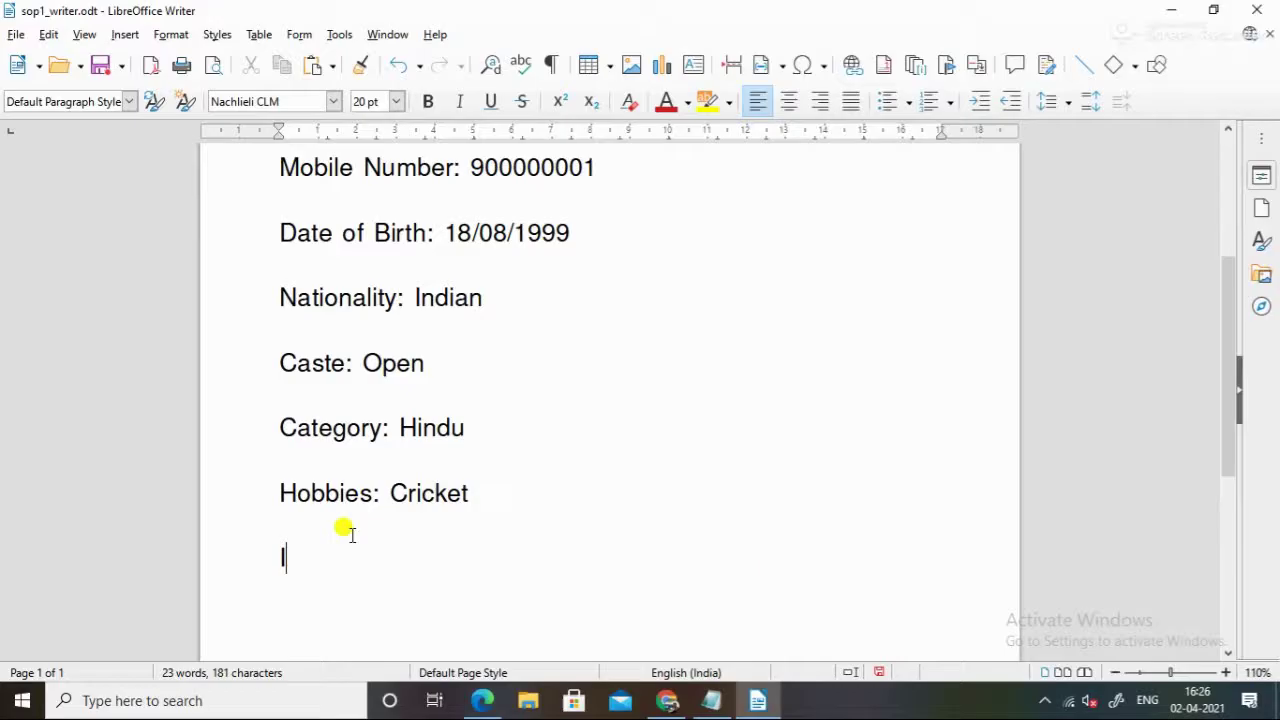
type("Sub")
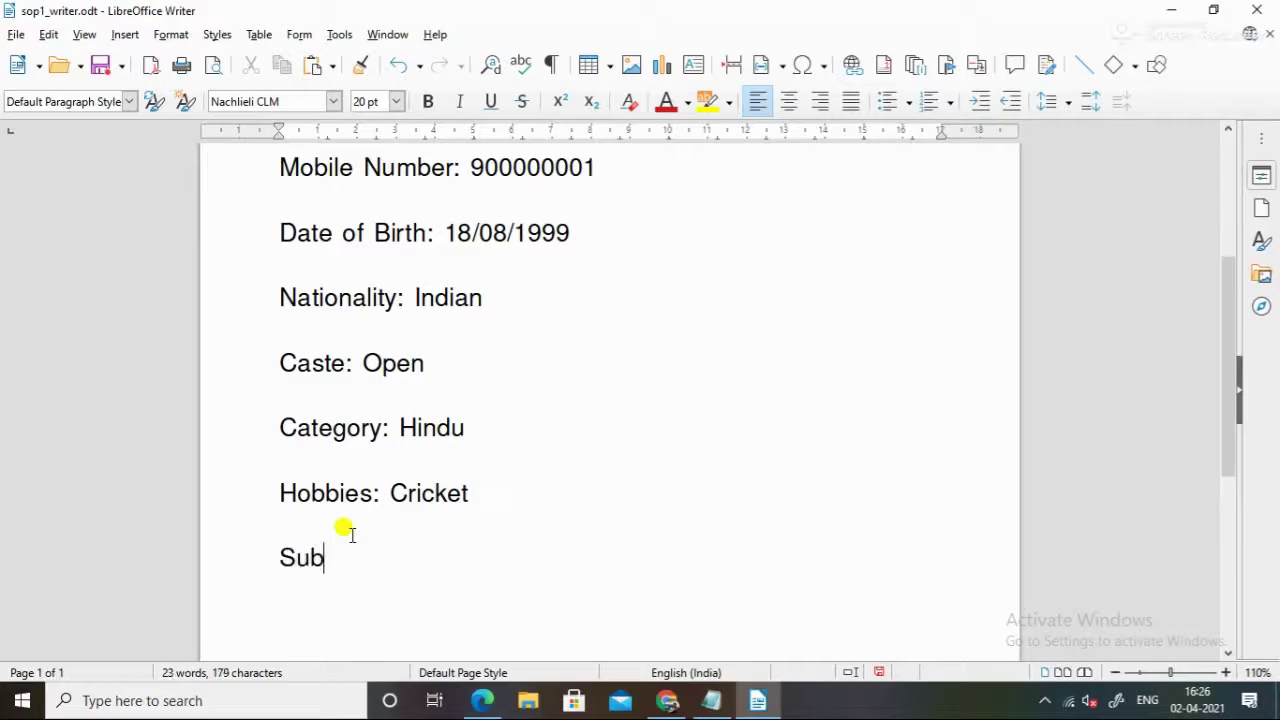
key("BackSpace")
key("BackSpace")
key("BackSpace")
type("Ache")
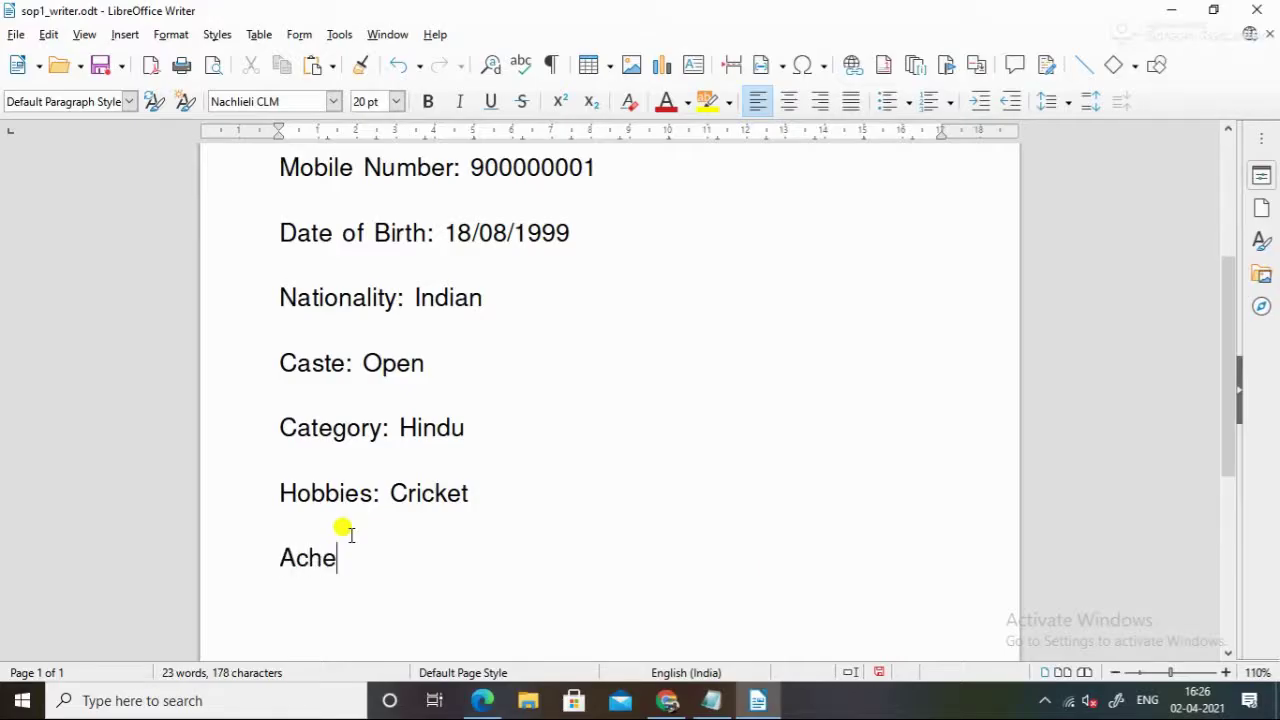
type("ivements")
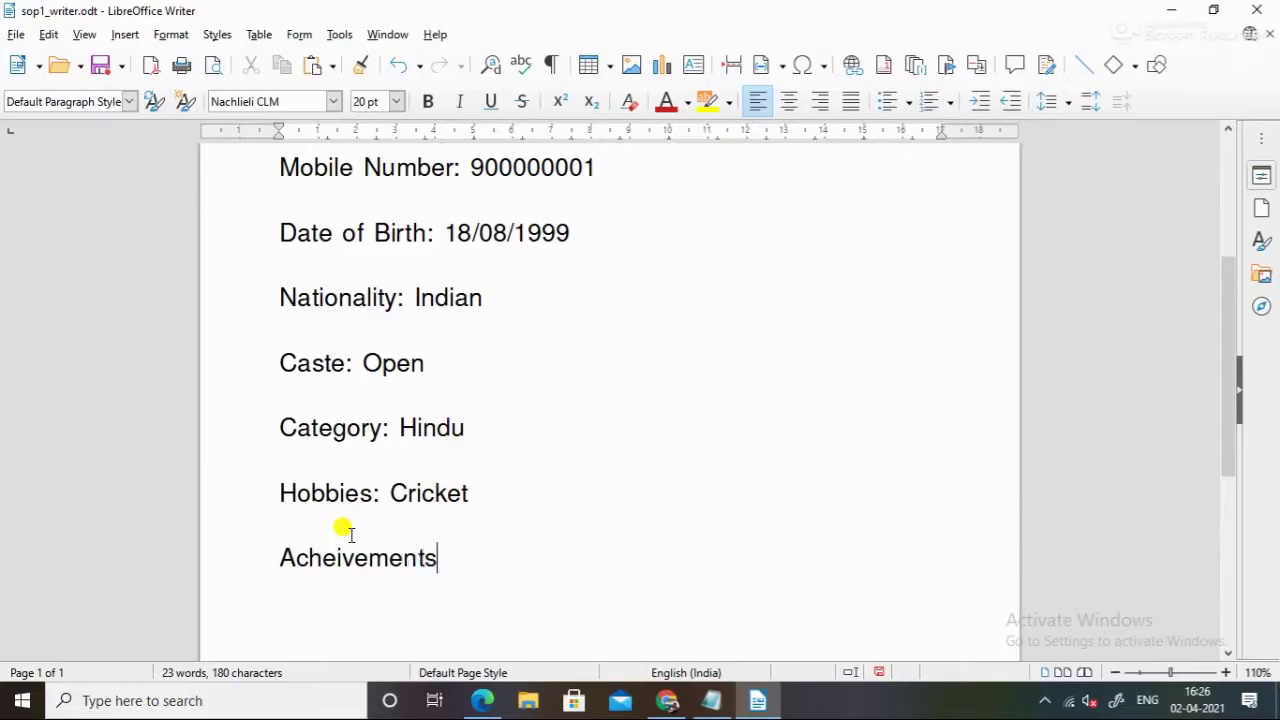
type(":")
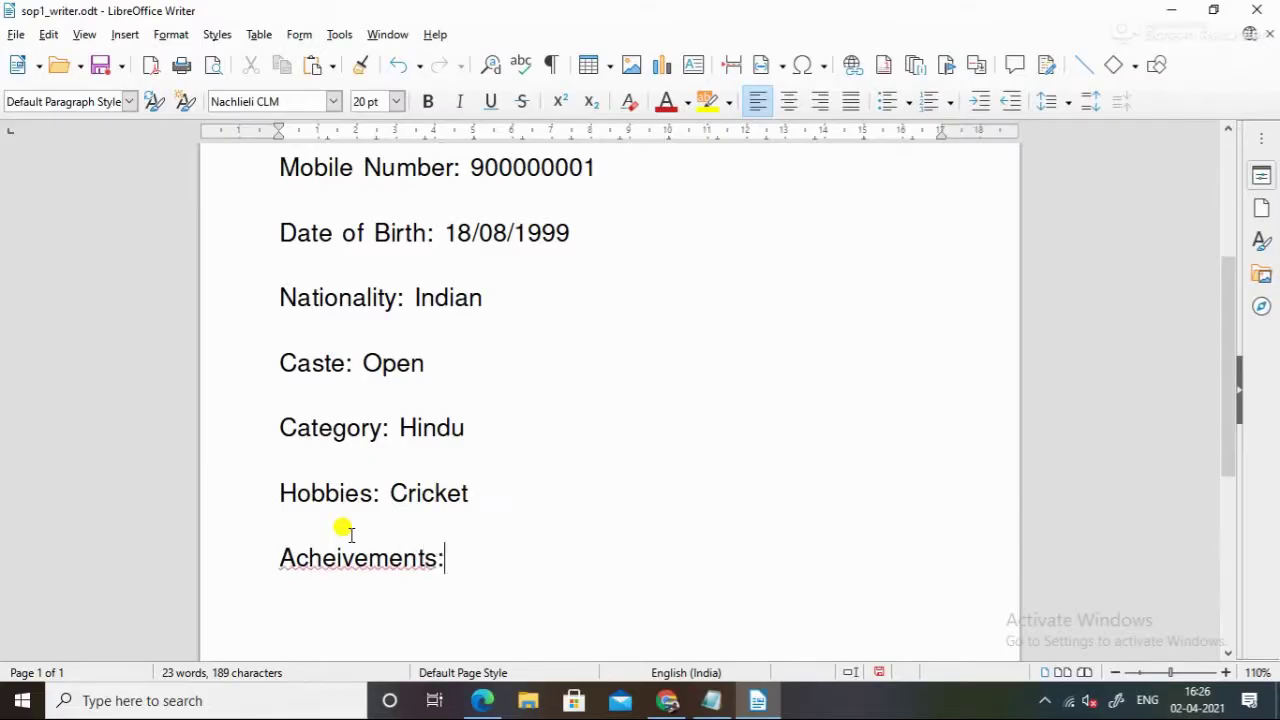
key("alt+Tab")
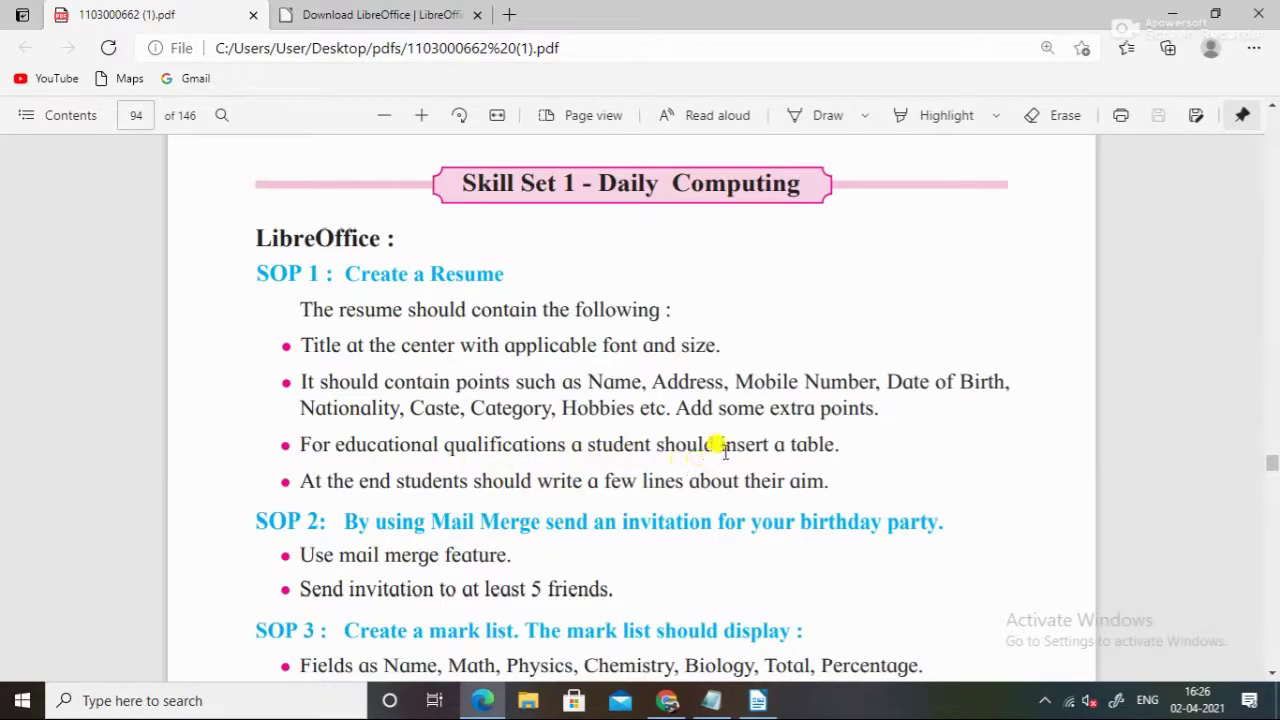
key("alt+Tab")
left_click(463, 549)
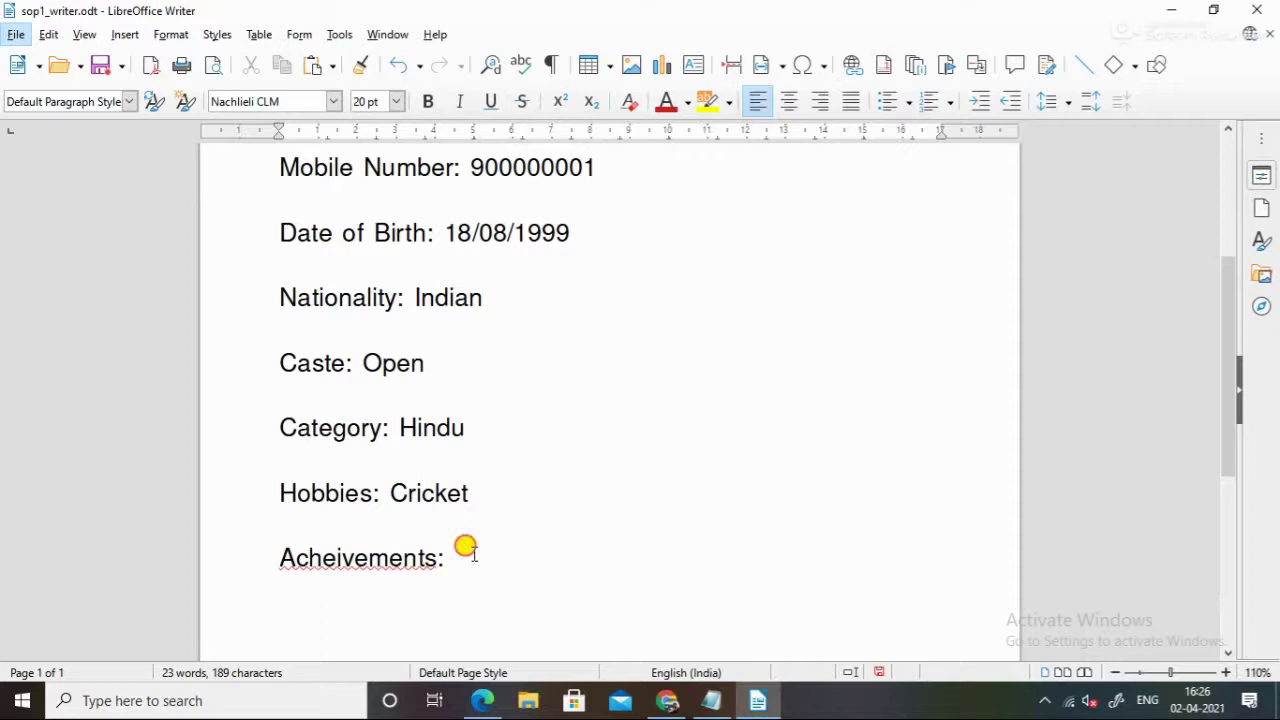
Try inserting a table below Acheivements:, then undo the wrong 3-column attempts back to an empty line
key("Return")
key("Return")
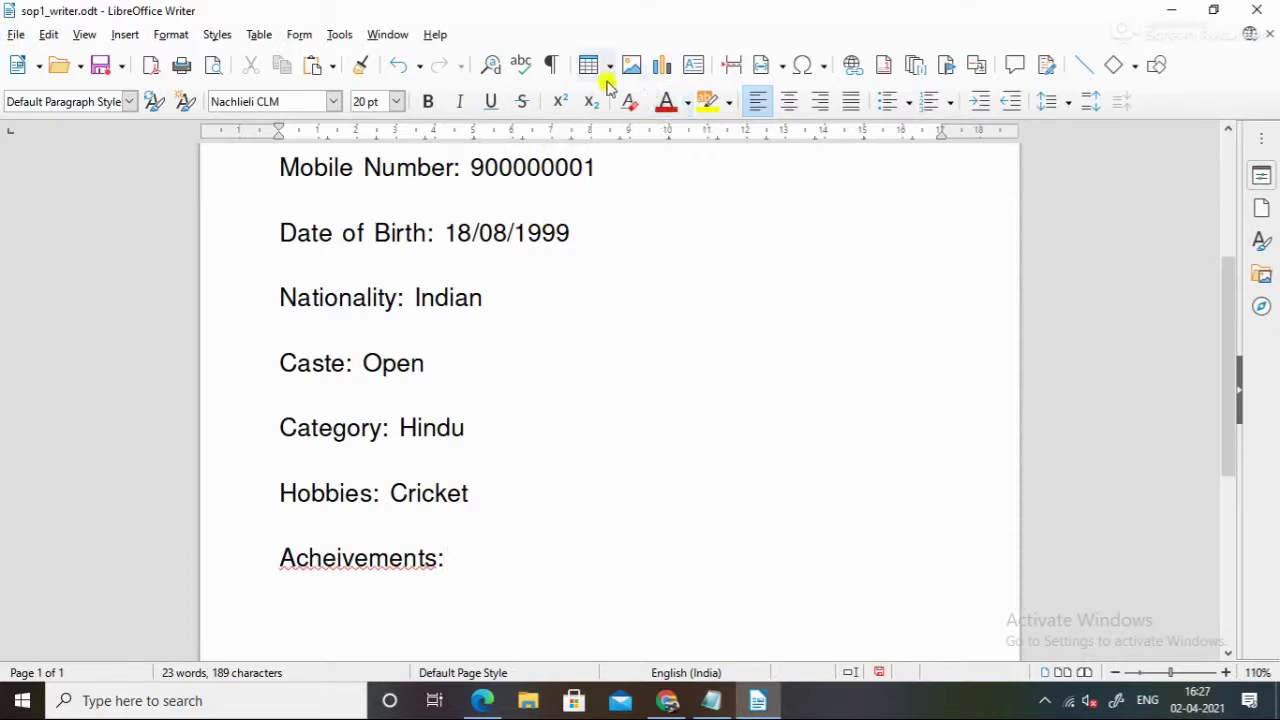
left_click(609, 75)
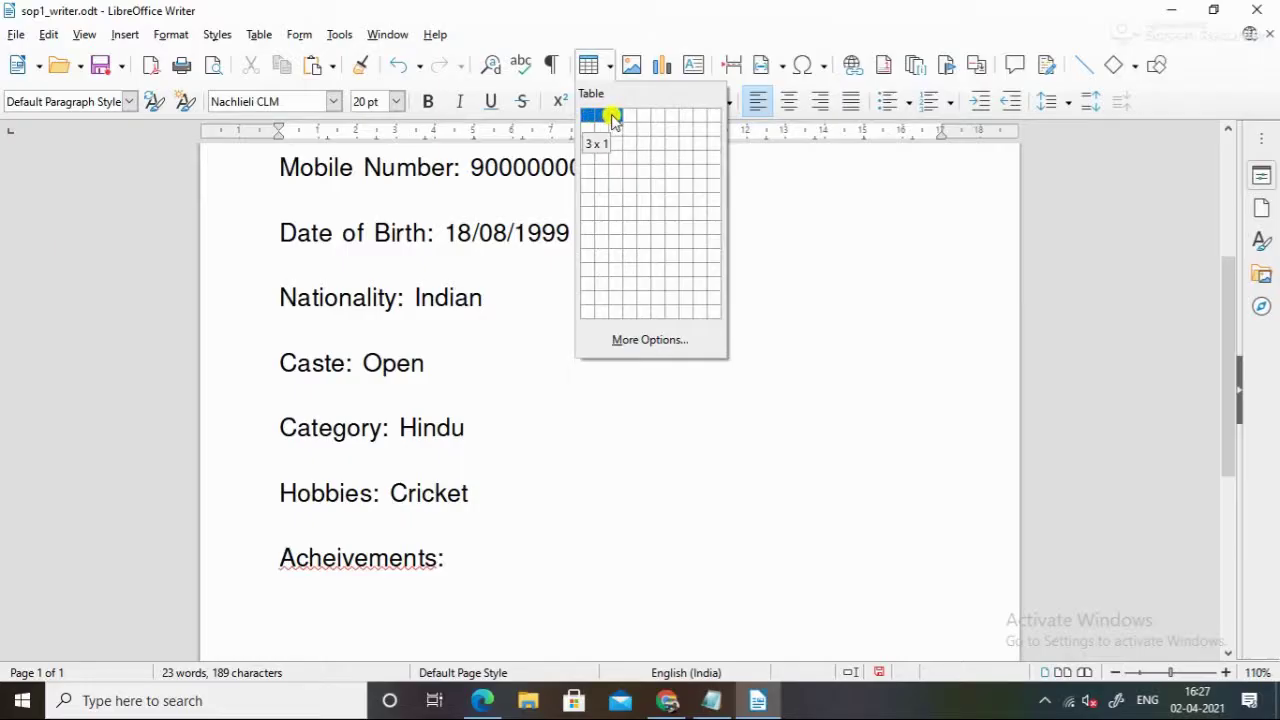
left_click(614, 119)
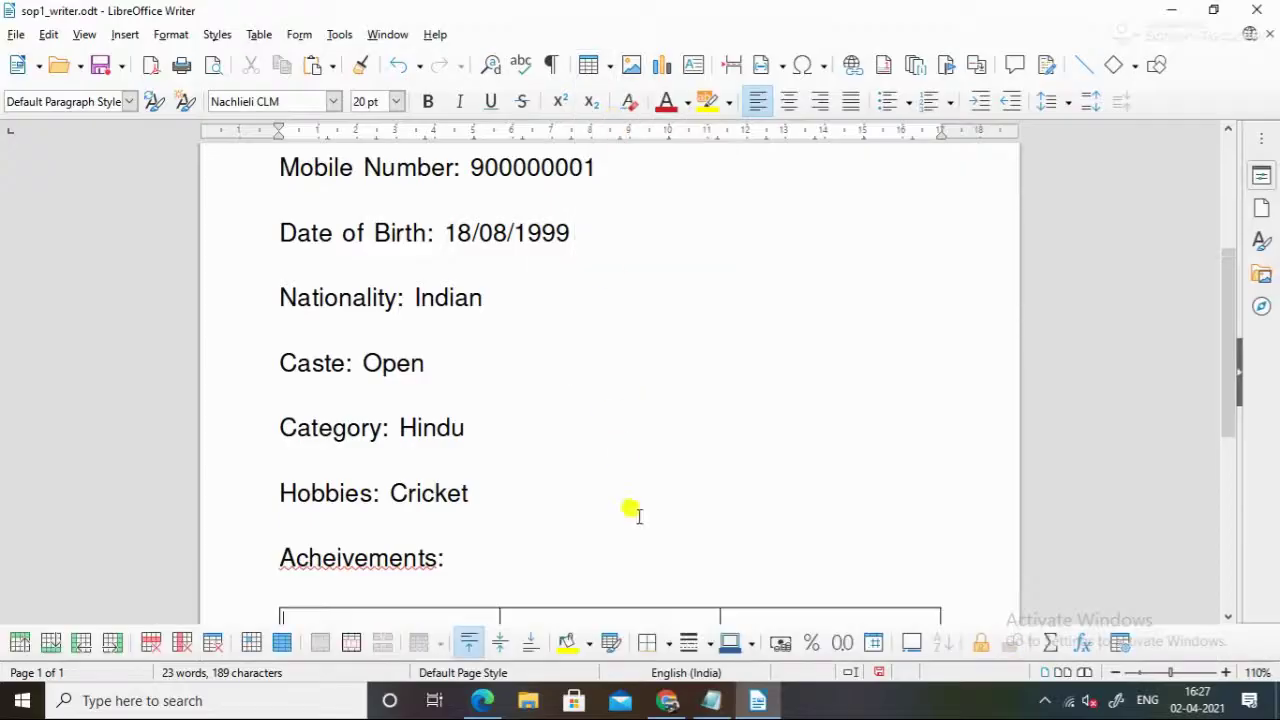
left_click(791, 323)
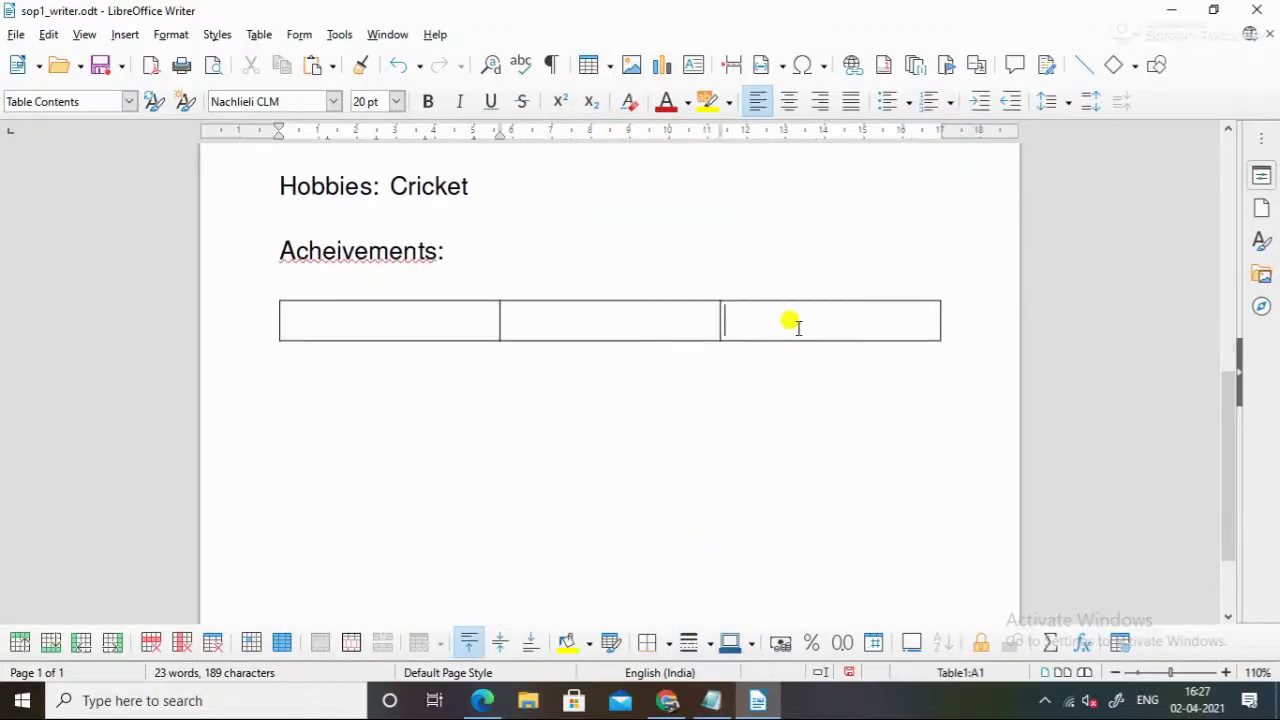
key("Tab")
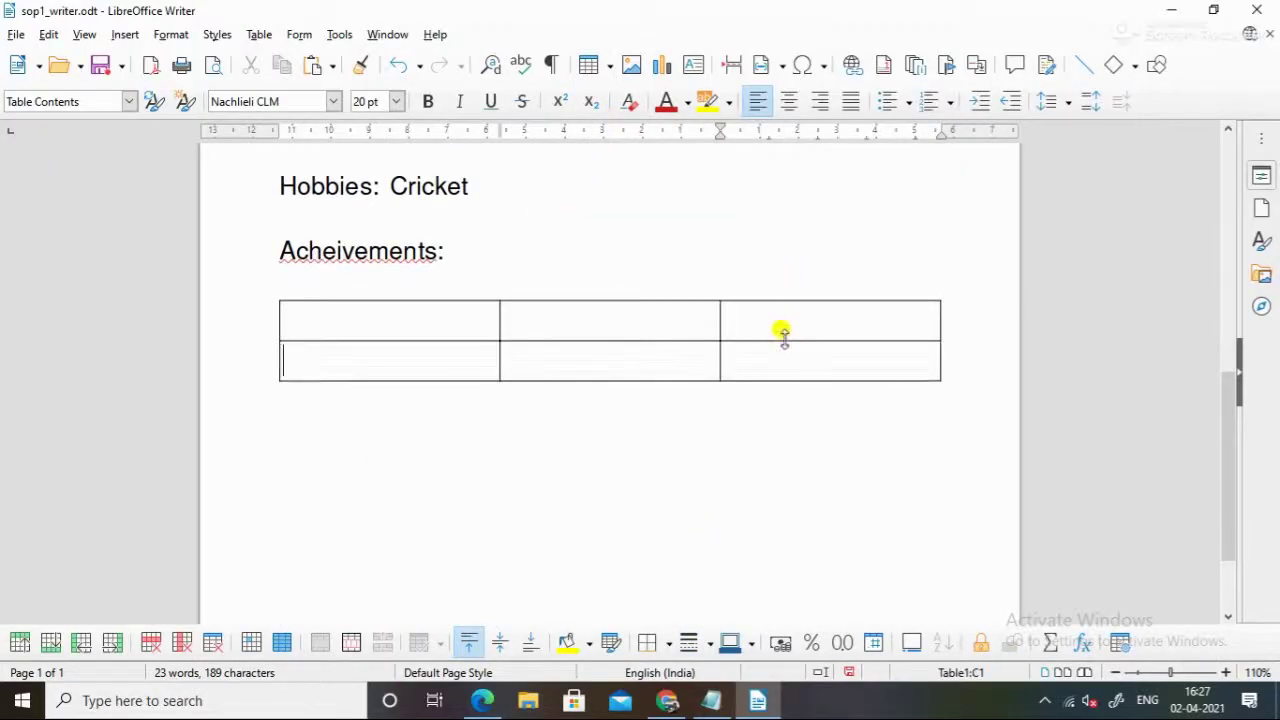
left_click(609, 64)
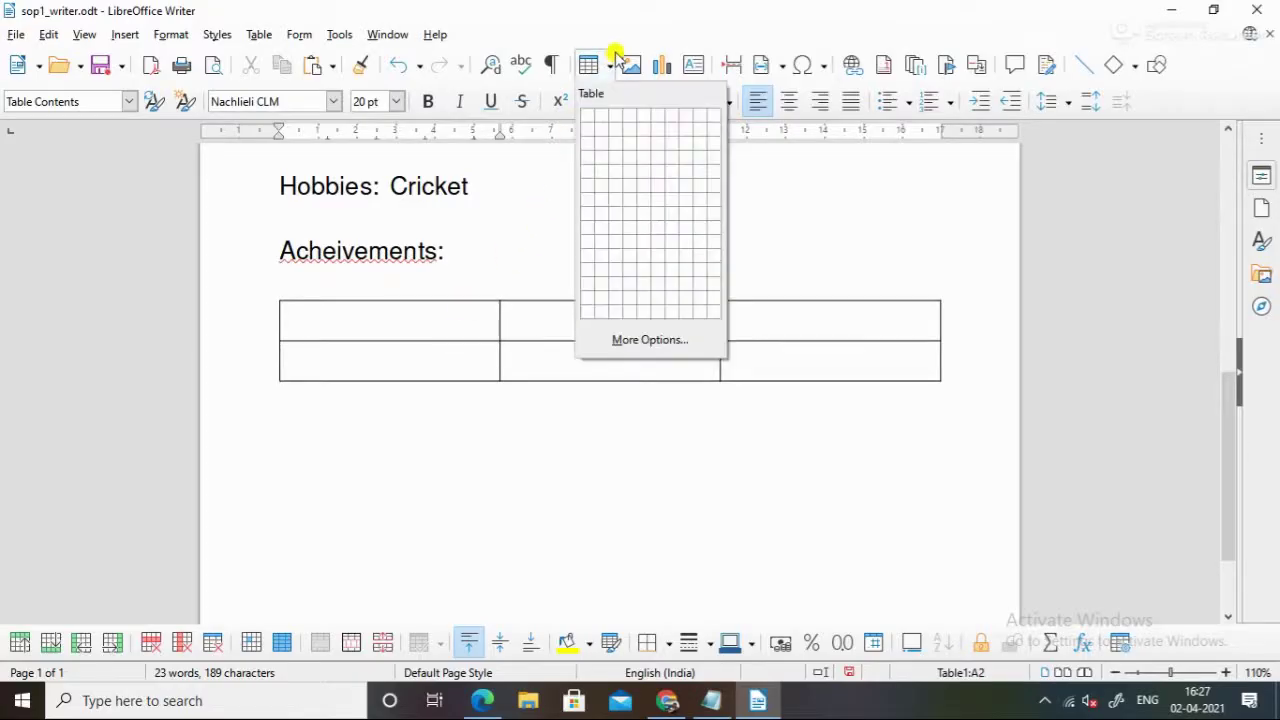
left_click(617, 155)
key("ctrl+z")
key("ctrl+z")
key("ctrl+z")
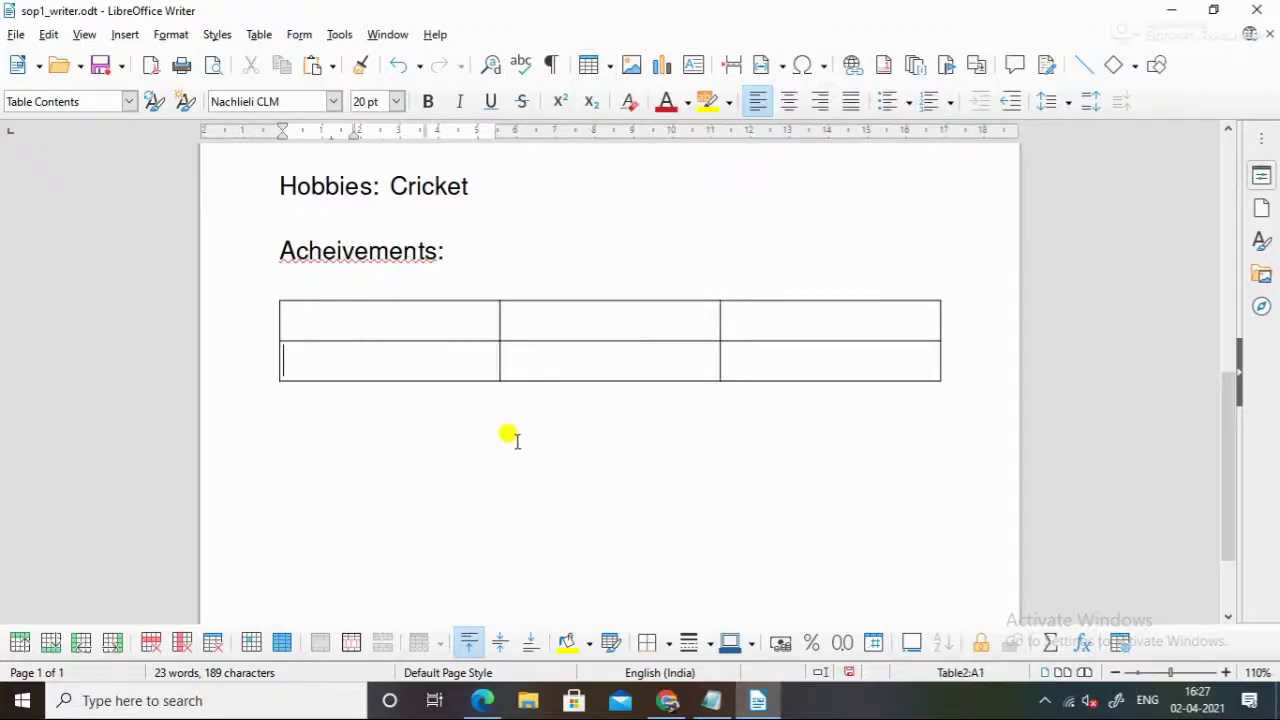
left_click(608, 68)
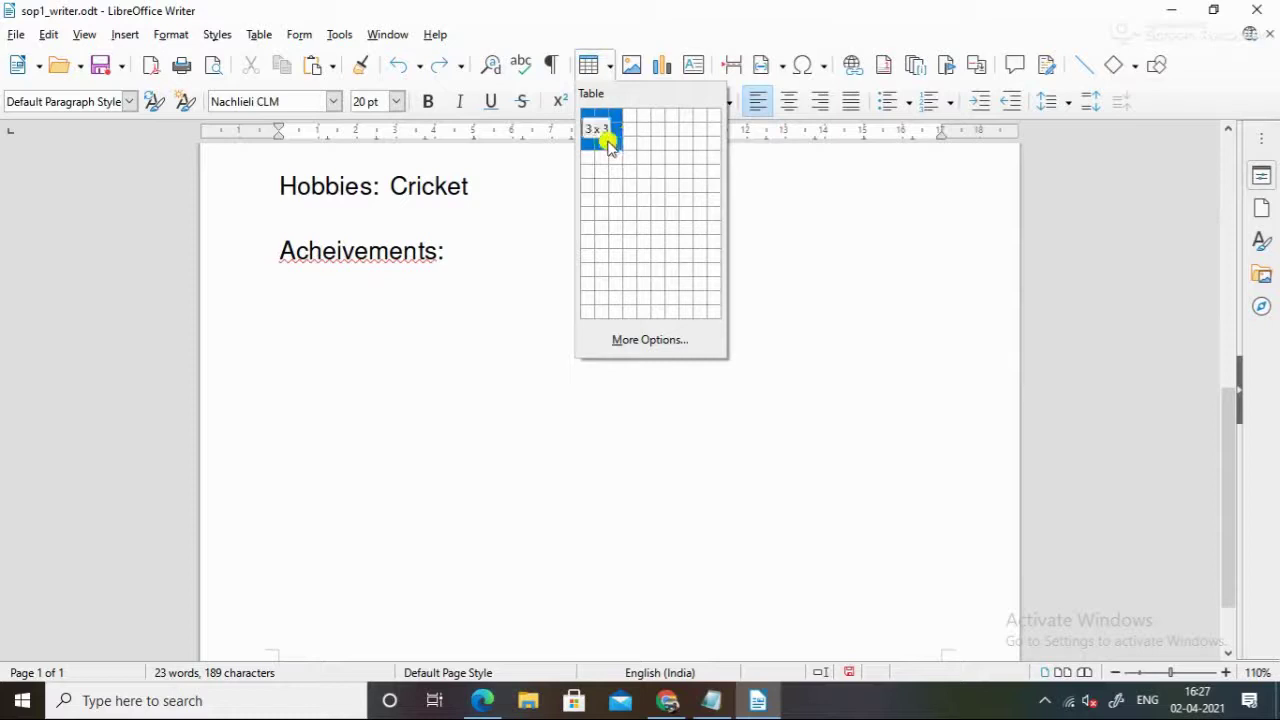
Insert a 3×3 table, add the heading 'Educational Qualifications' above it, and enter the STD header
left_click(614, 146)
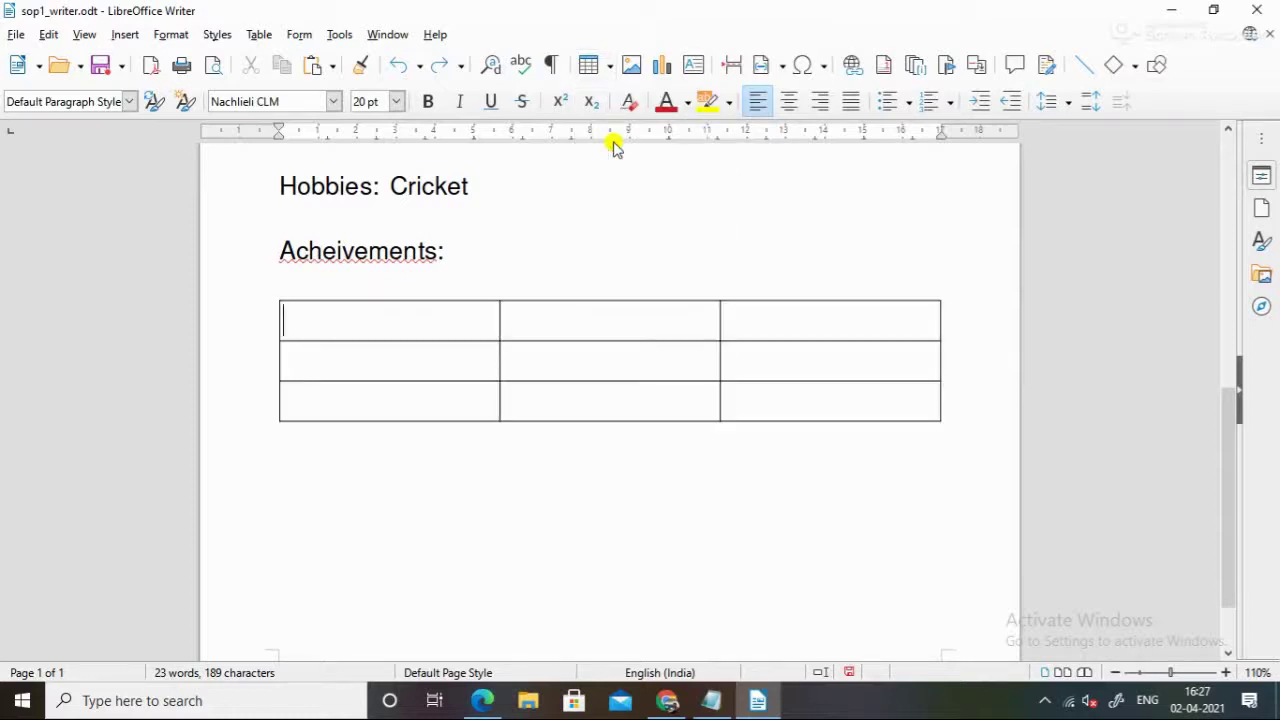
key("Up")
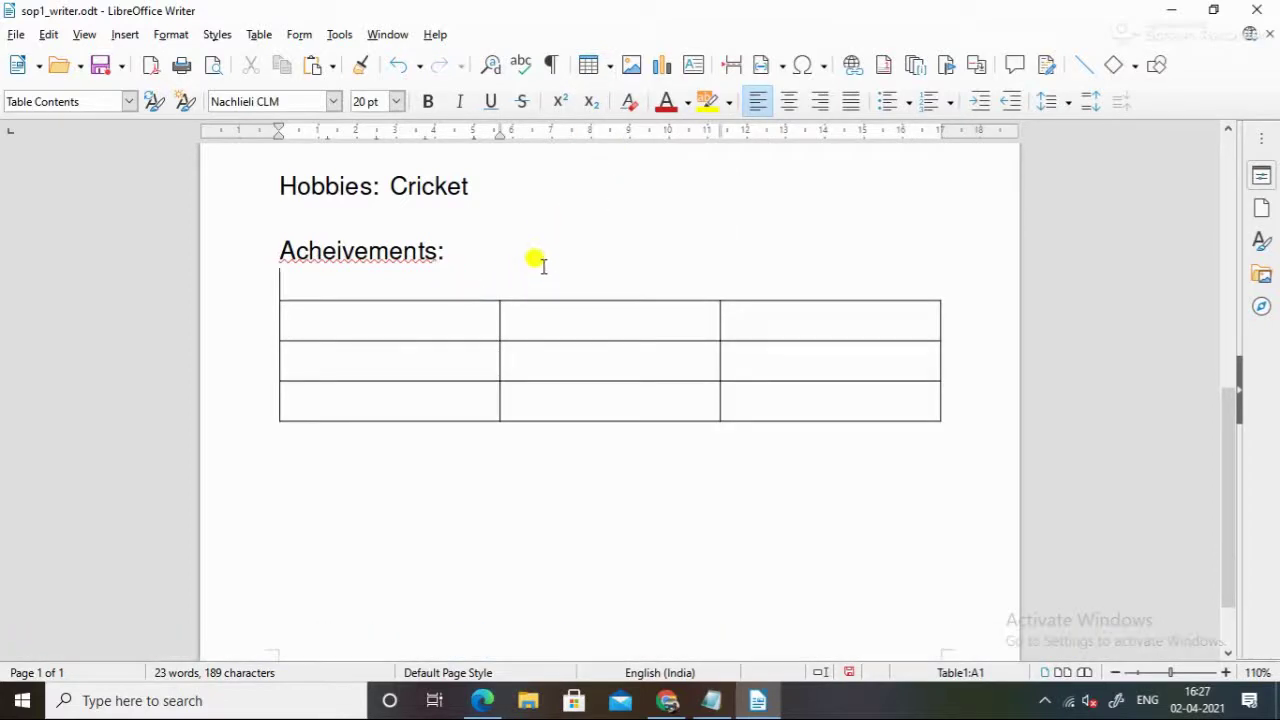
key("Return")
type("Educ")
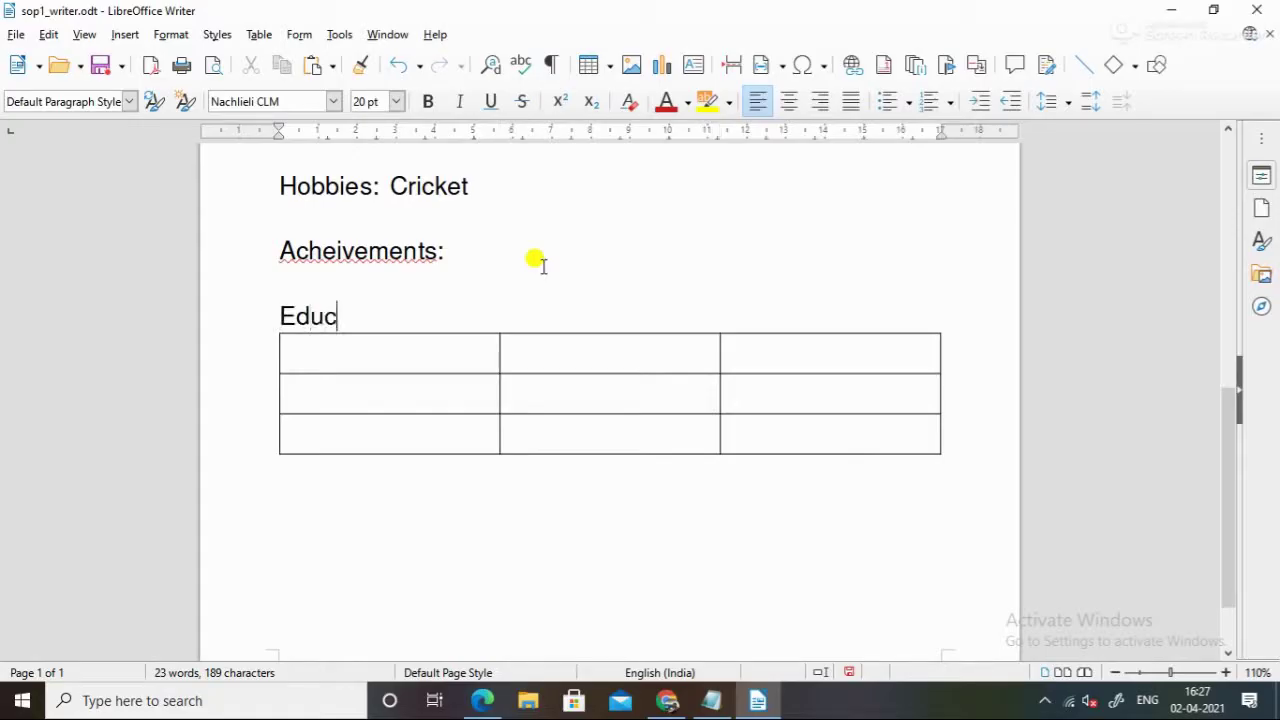
type("ational ")
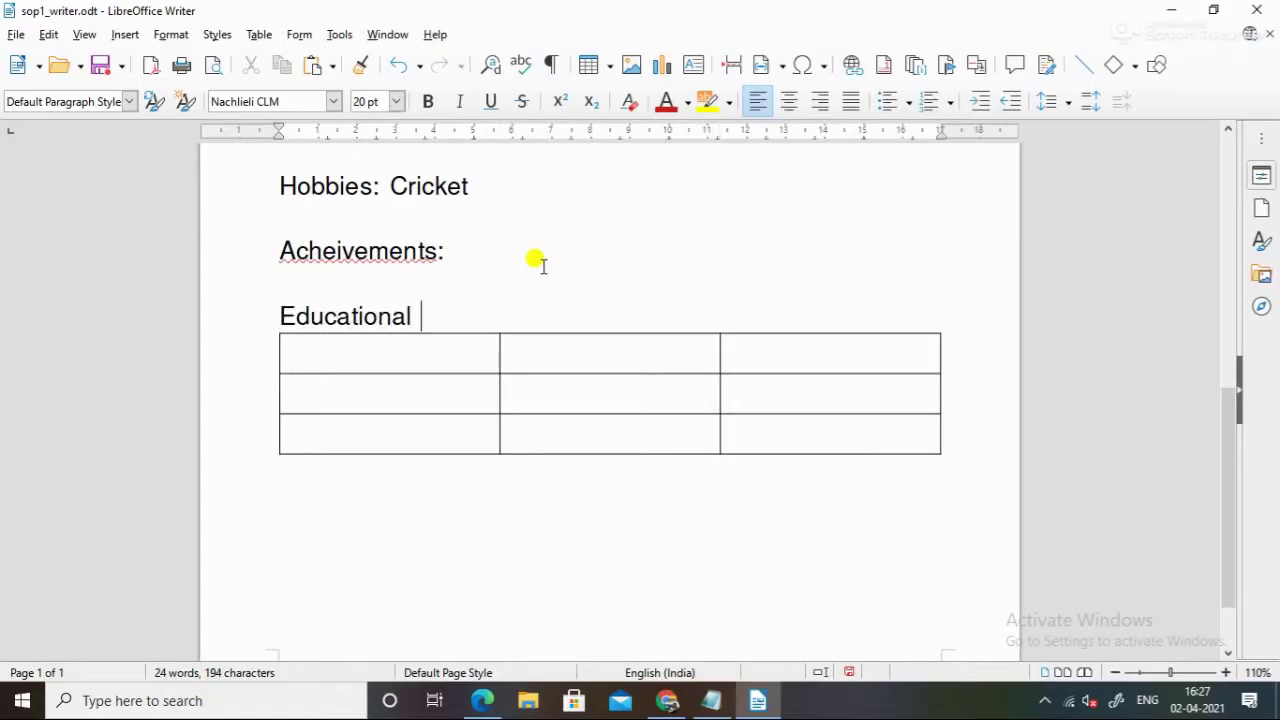
type("Qualif")
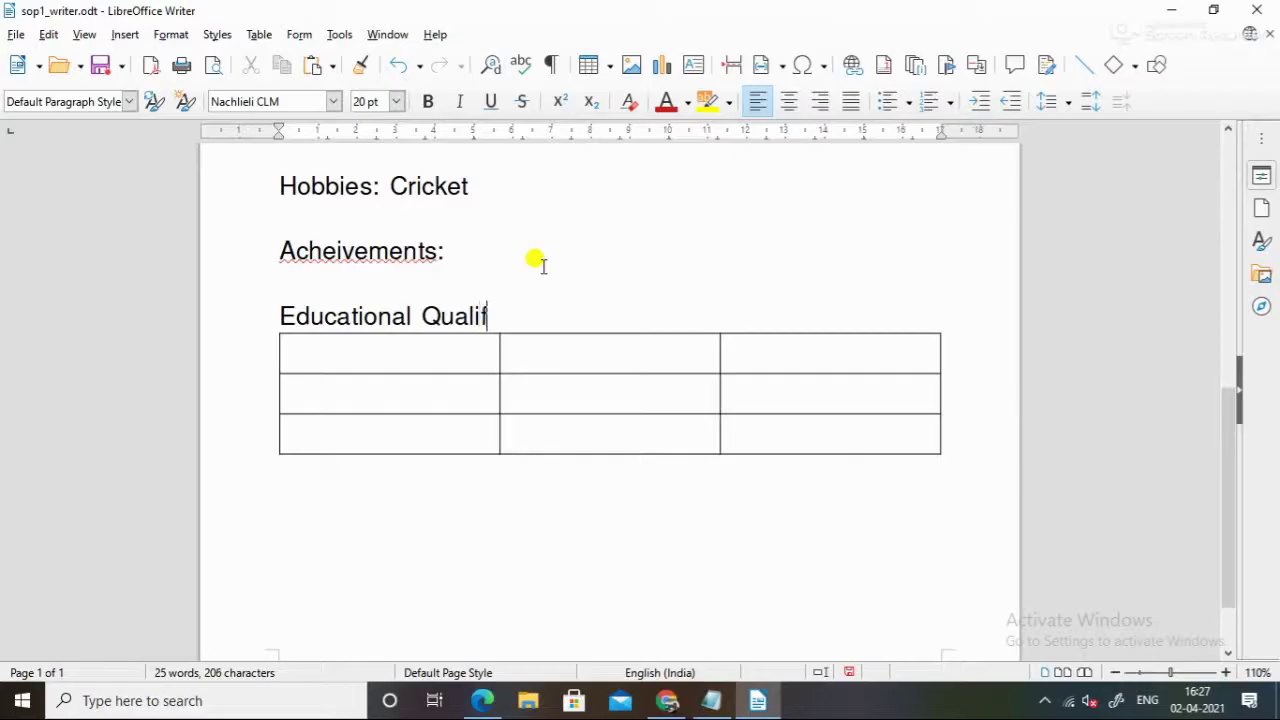
type("ications:")
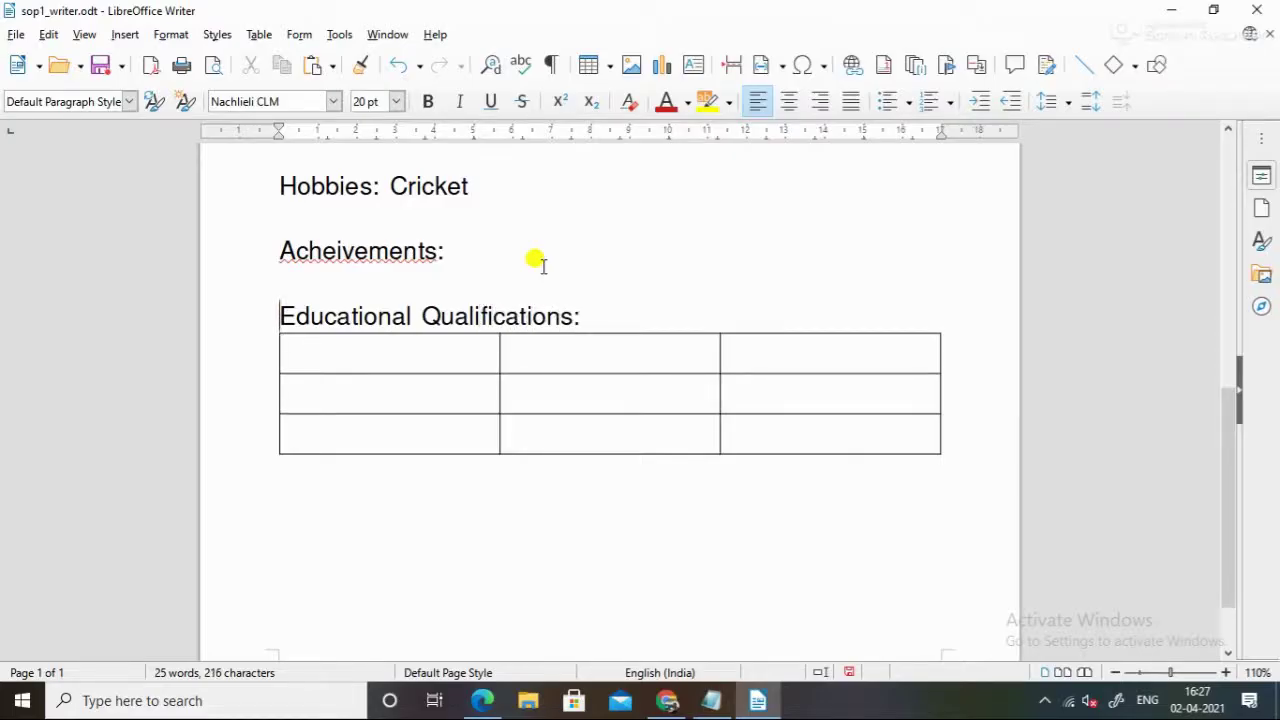
type("STD")
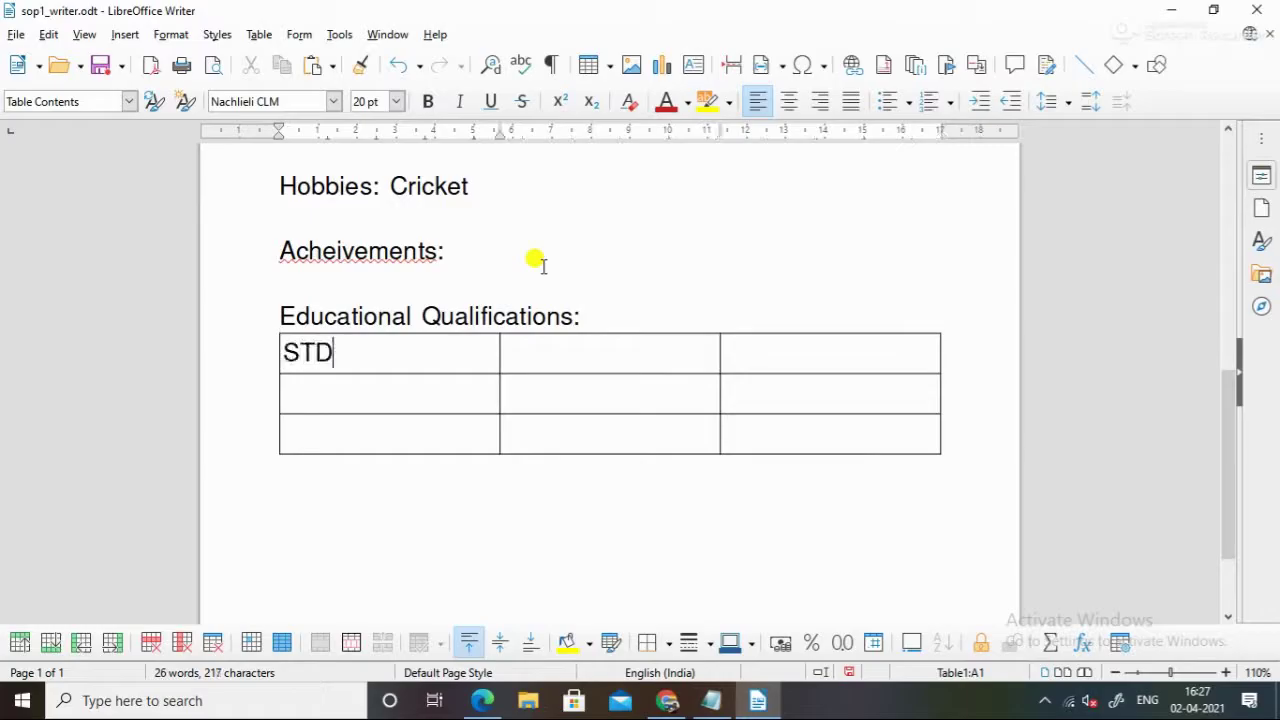
Enter the College and Marks headers and the row labels 10th SSC and 12th HSC
key("Tab")
type("College")
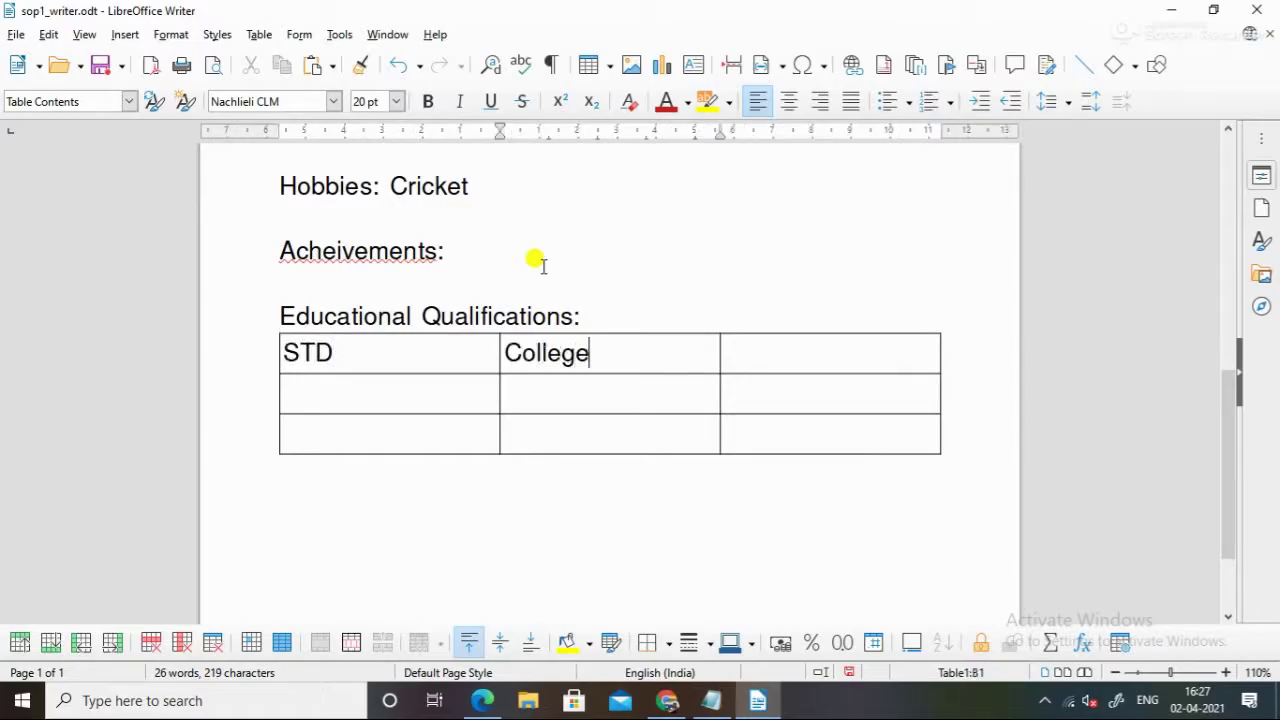
key("Tab")
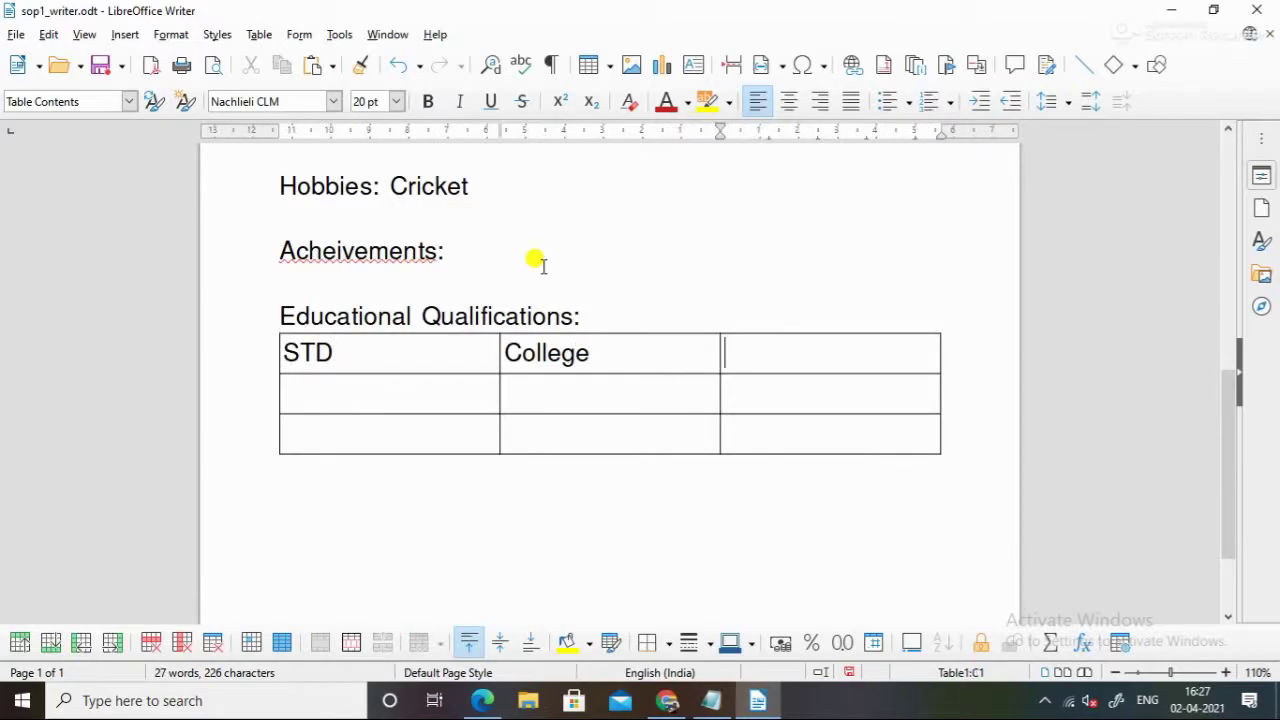
type("Marks")
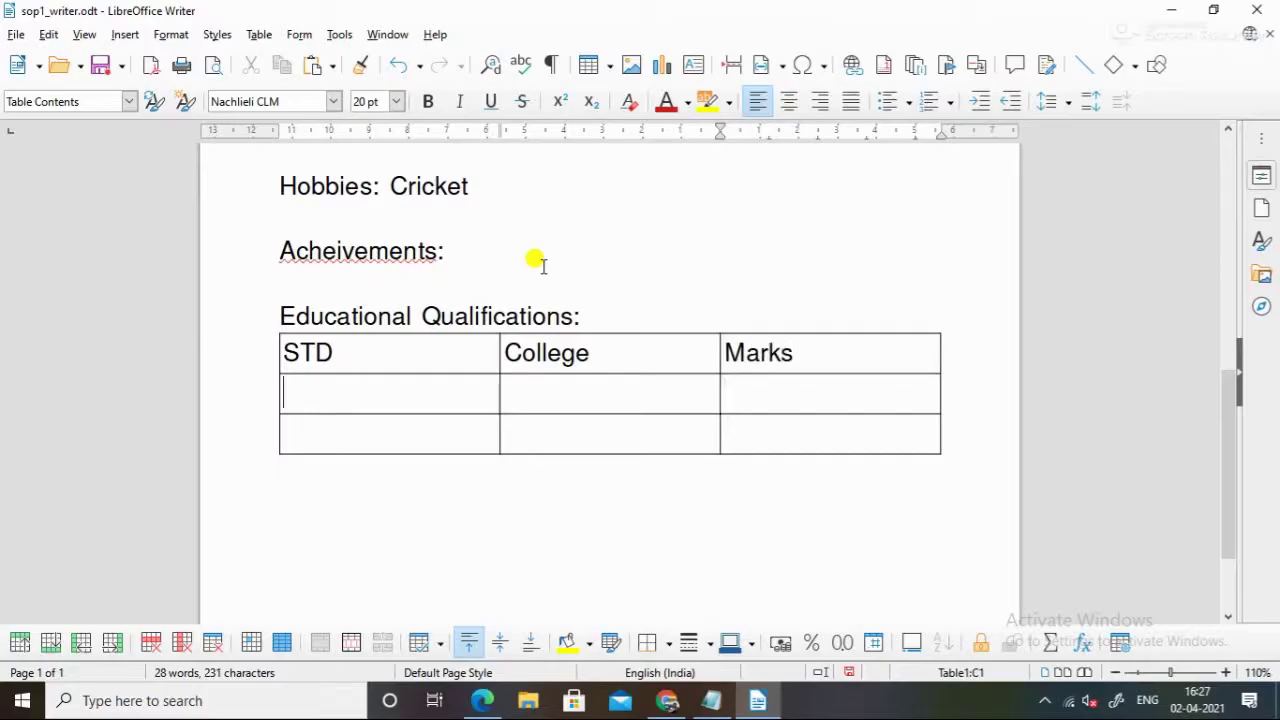
key("Tab")
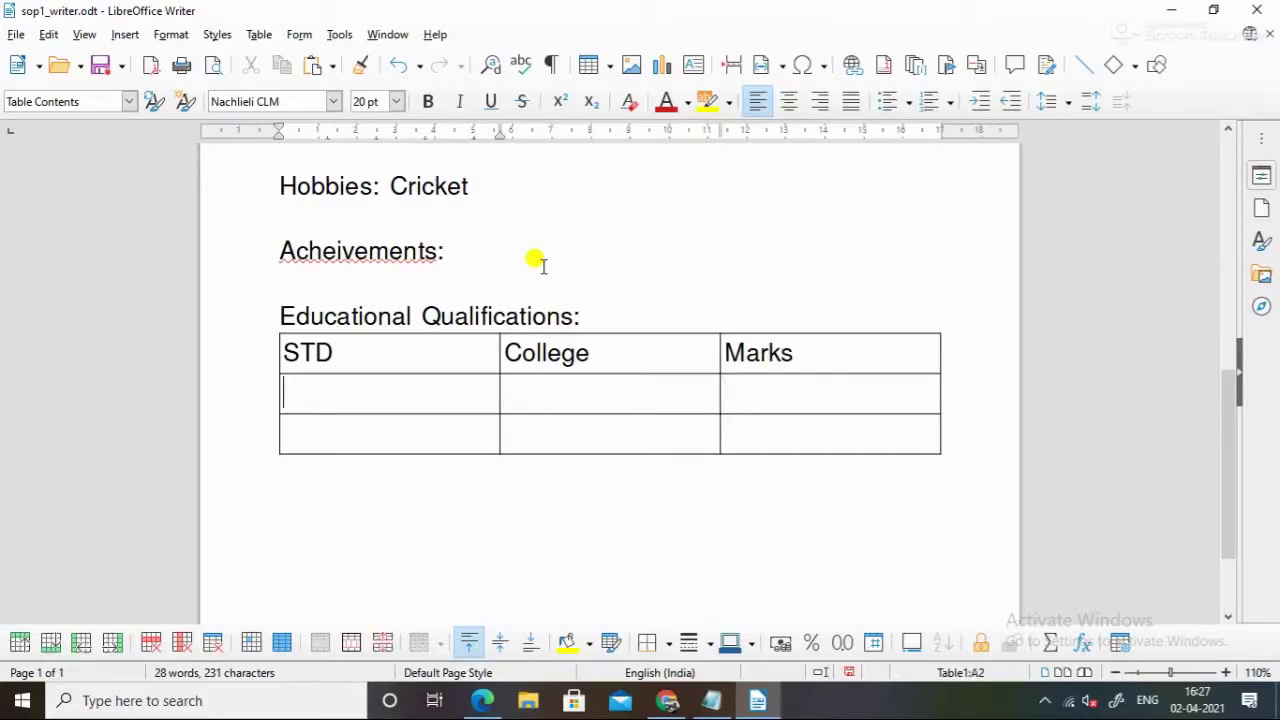
type("10thh")
key("BackSpace")
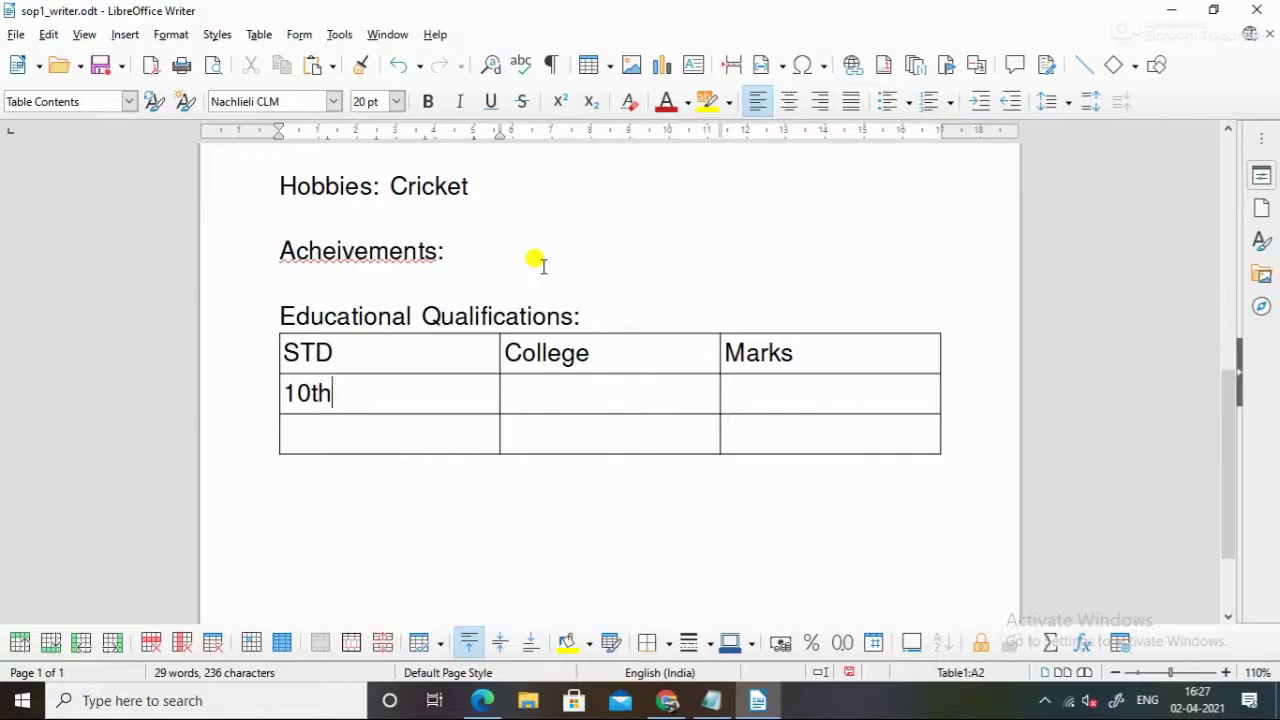
type("SSC")
key("Down")
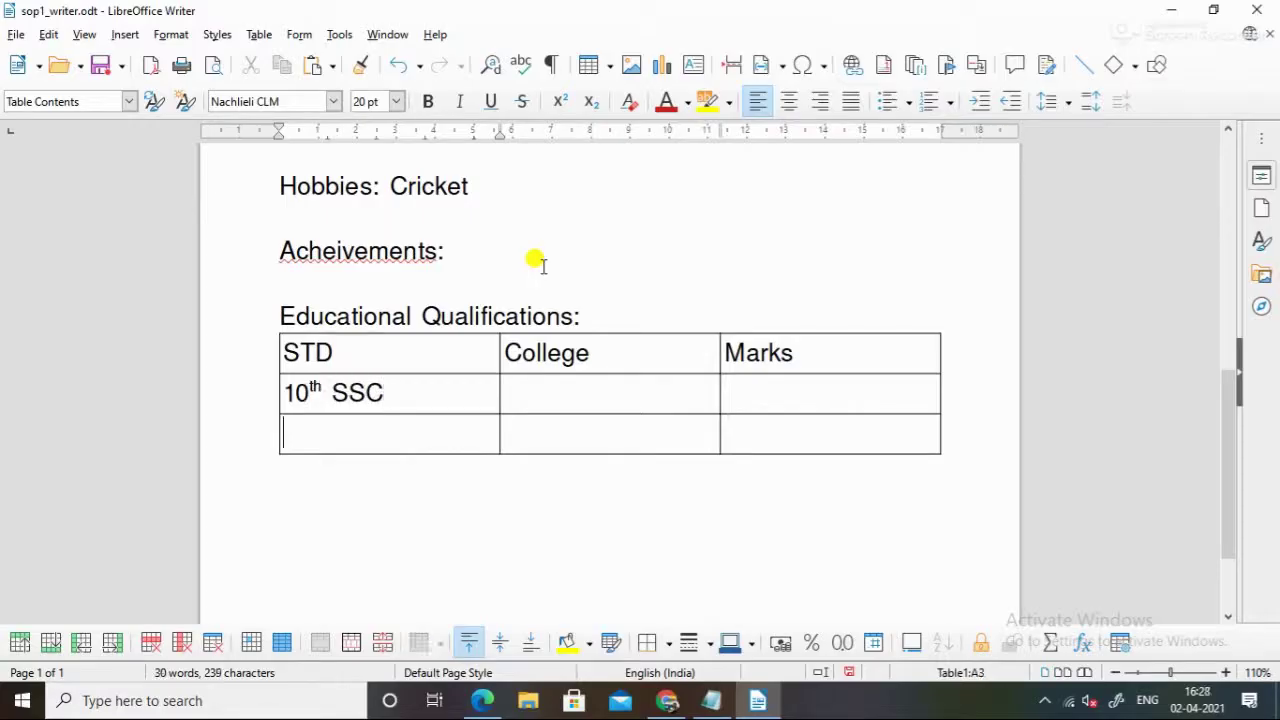
type("12th HSC")
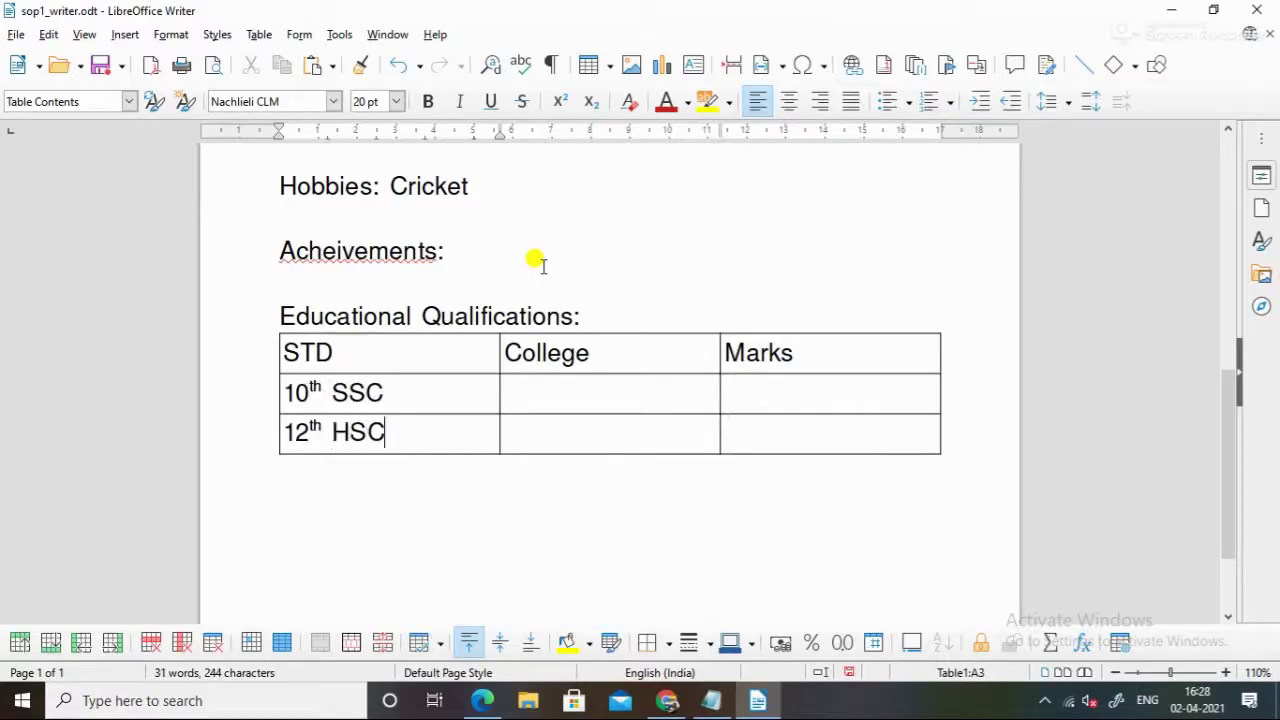
Fill in colleges xyx and xyz and the marks for the 10th and 12th rows
key("Tab")
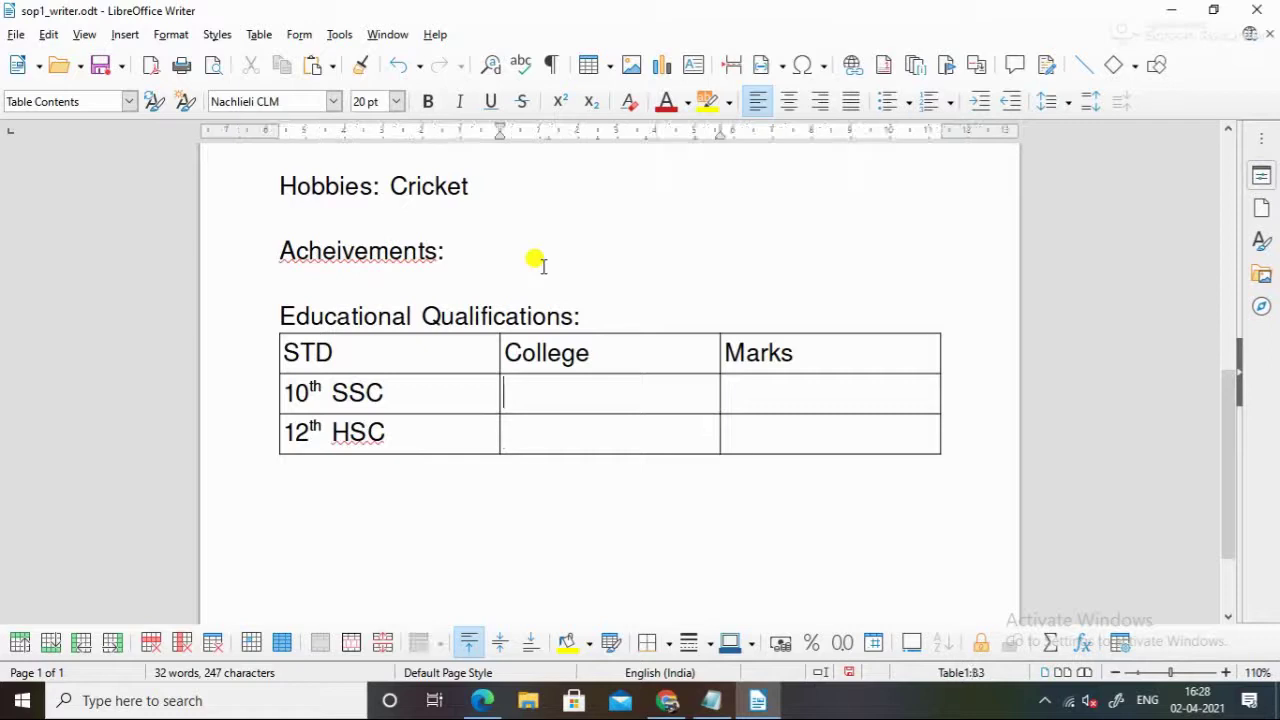
type("xyx")
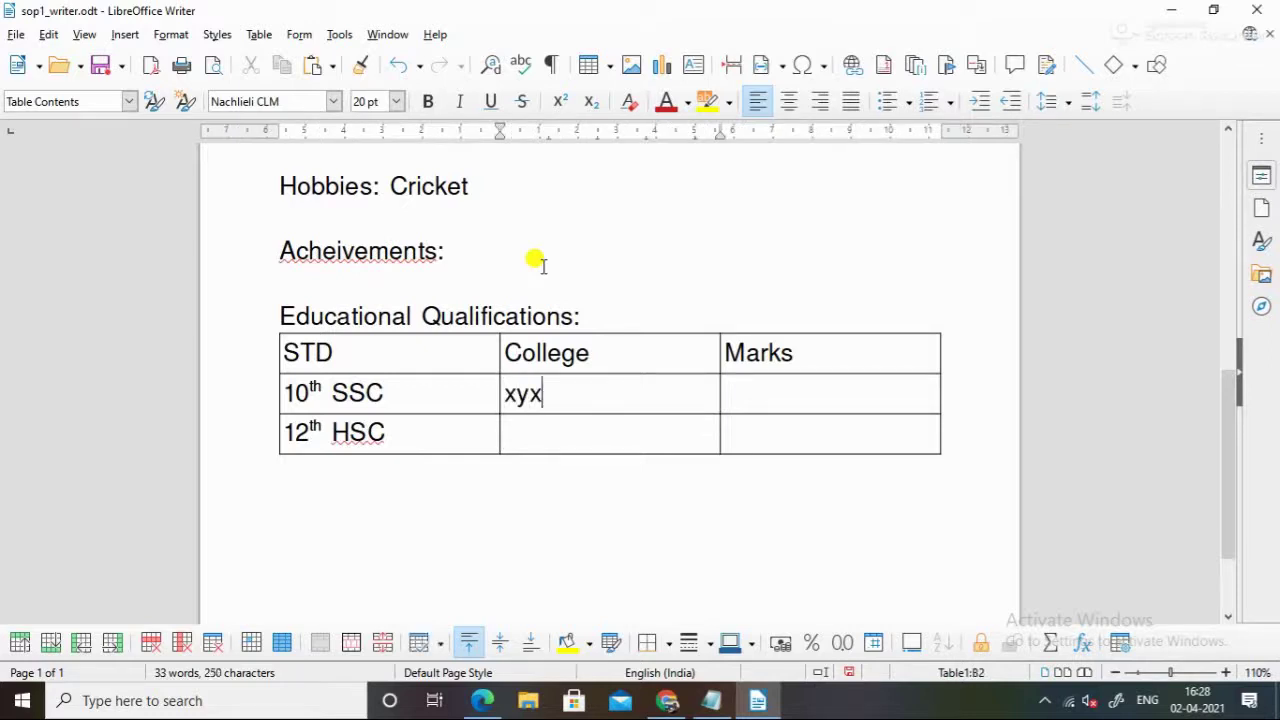
key("Down")
type("xyz")
key("Tab")
key("Up")
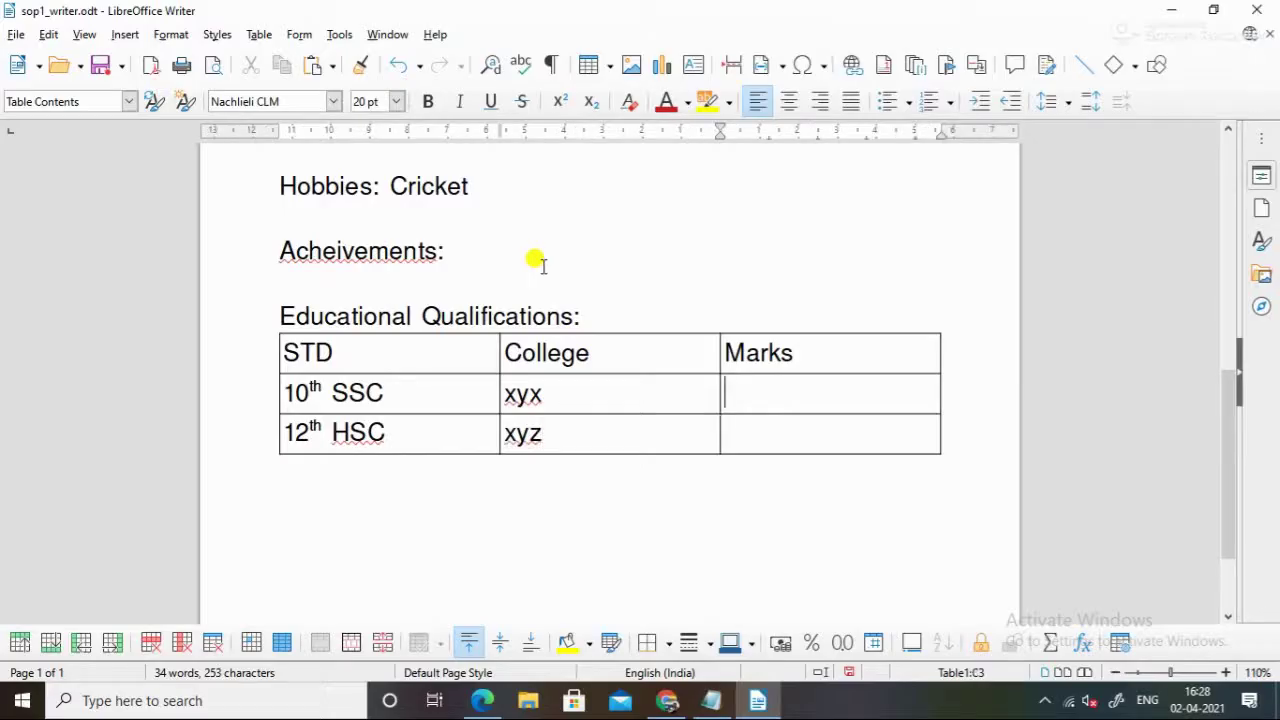
type("90%")
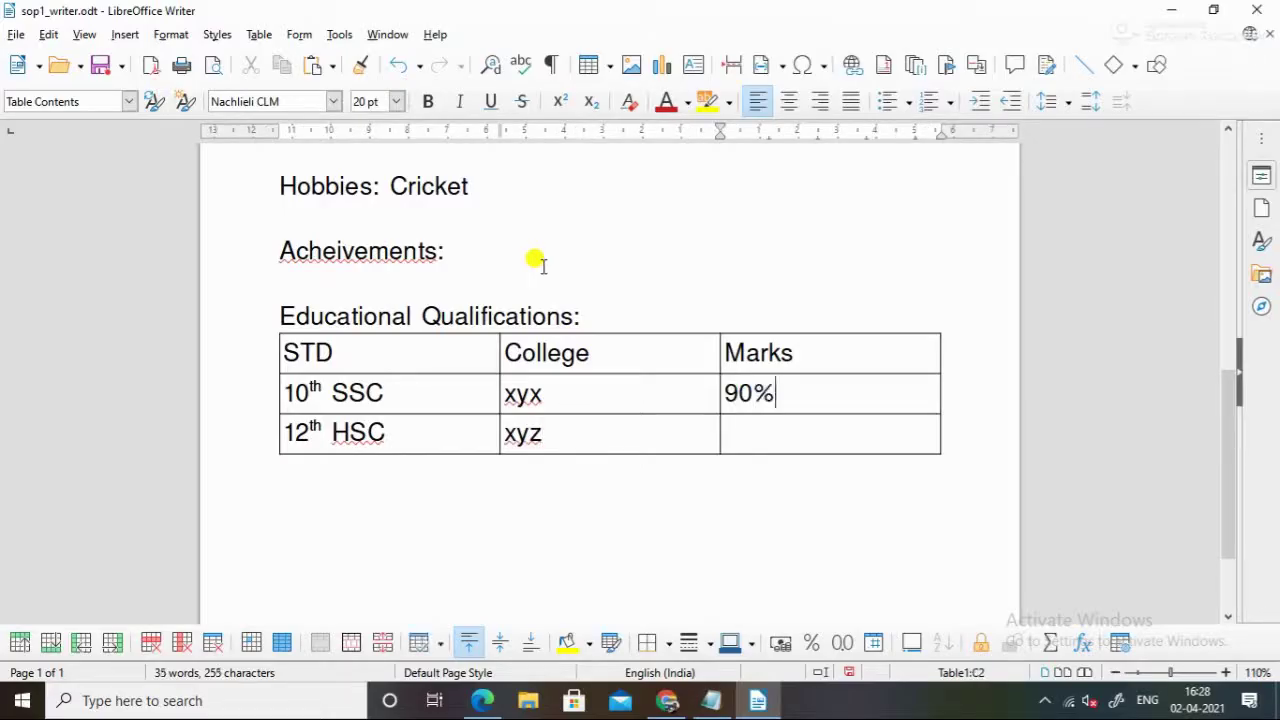
key("Down")
type("90")
type("%")
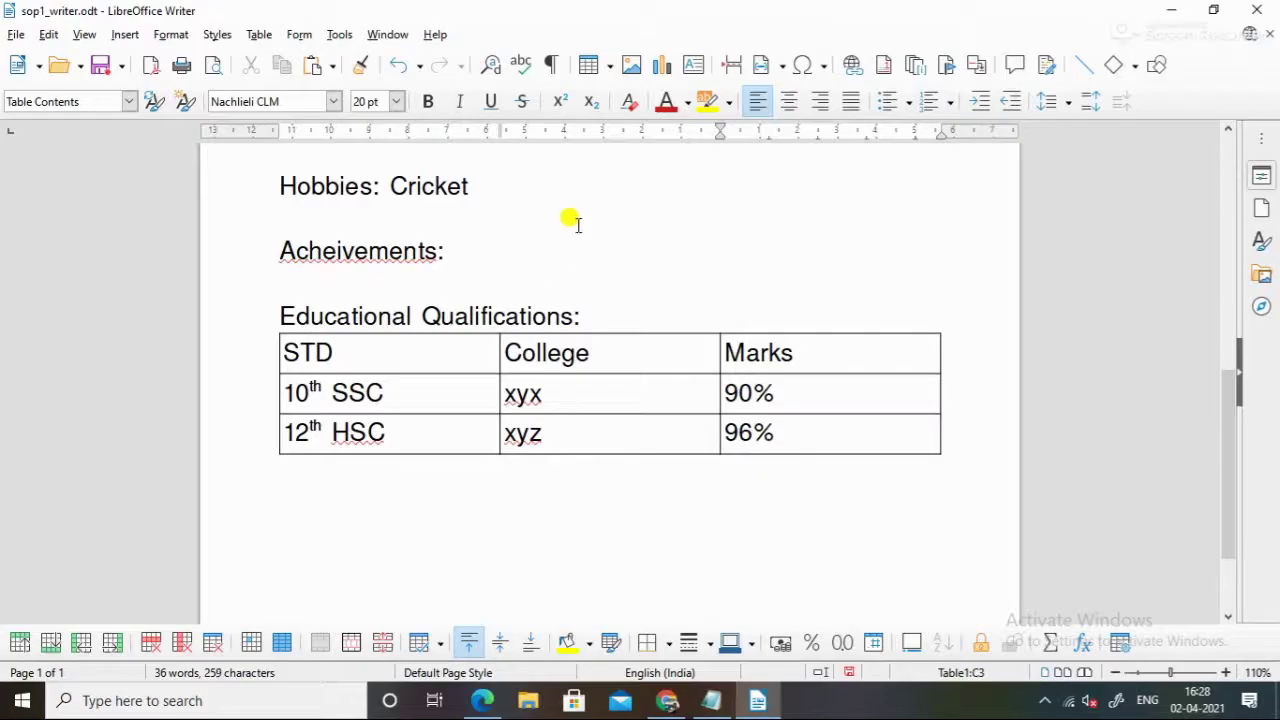
After checking the task sheet, add an empty row under 12th HSC and place the caret below the table
key("alt+Tab")
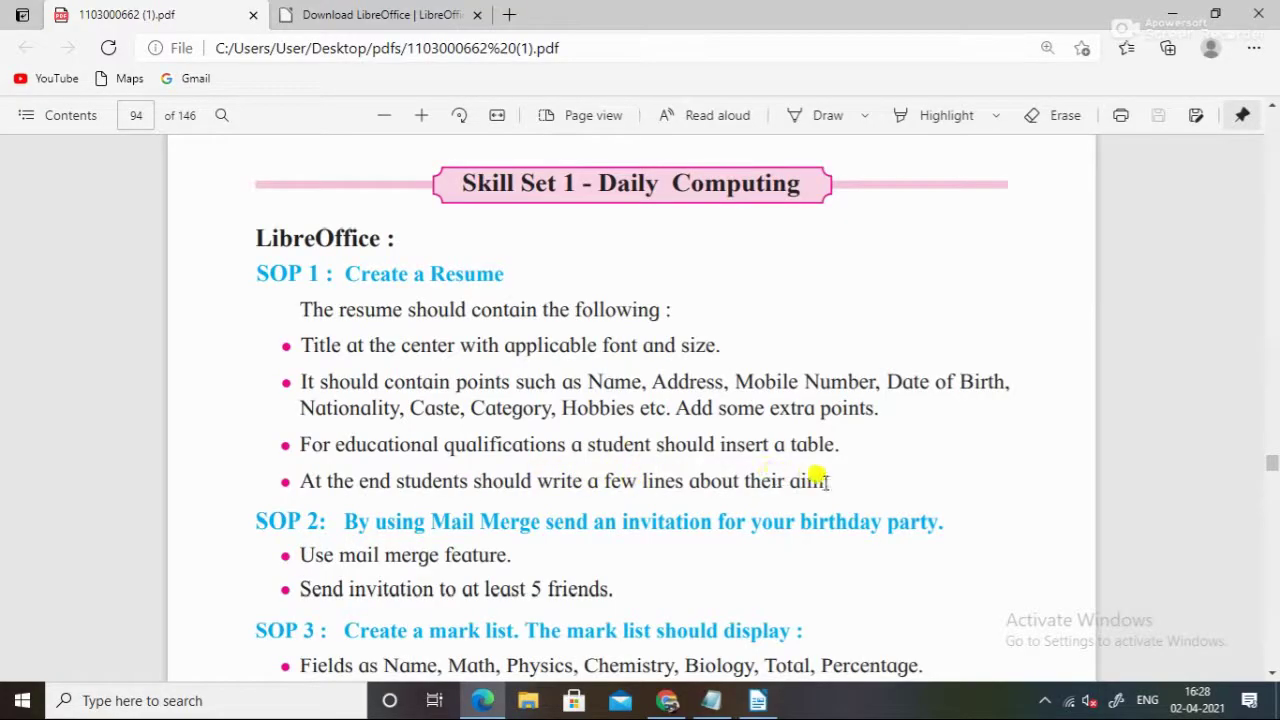
key("alt+Tab")
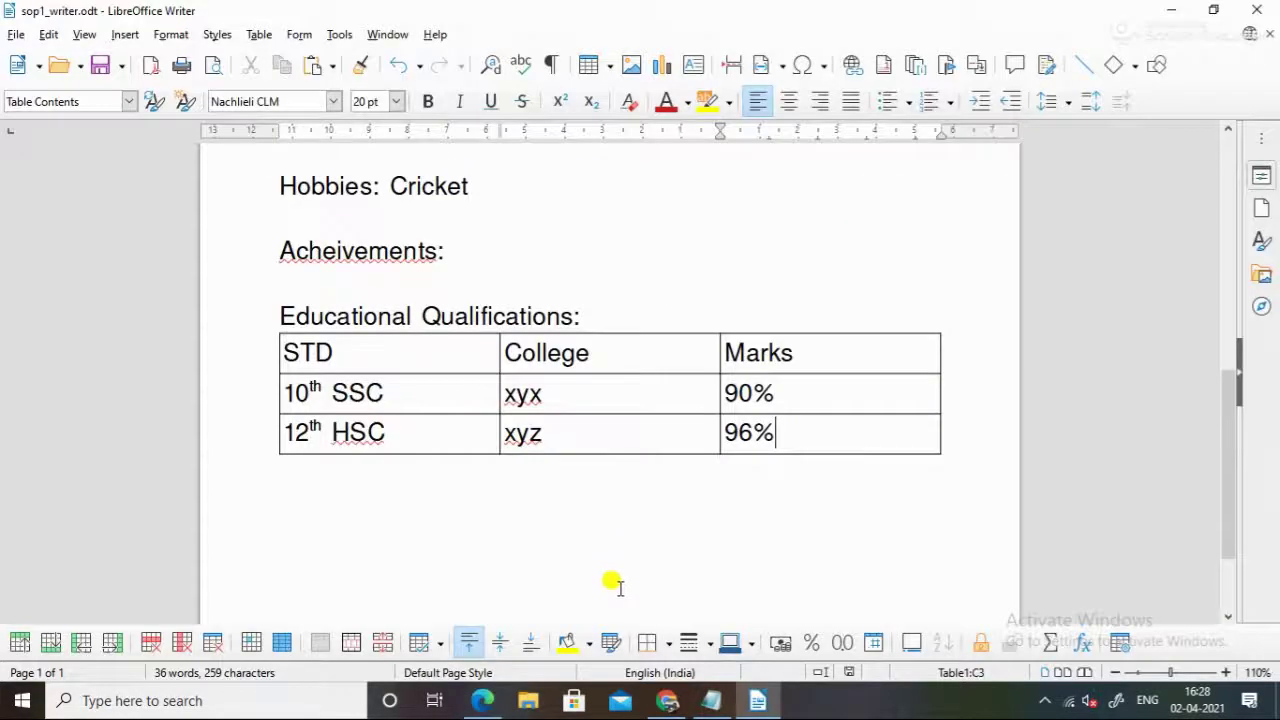
key("alt+Tab")
key("alt+Tab")
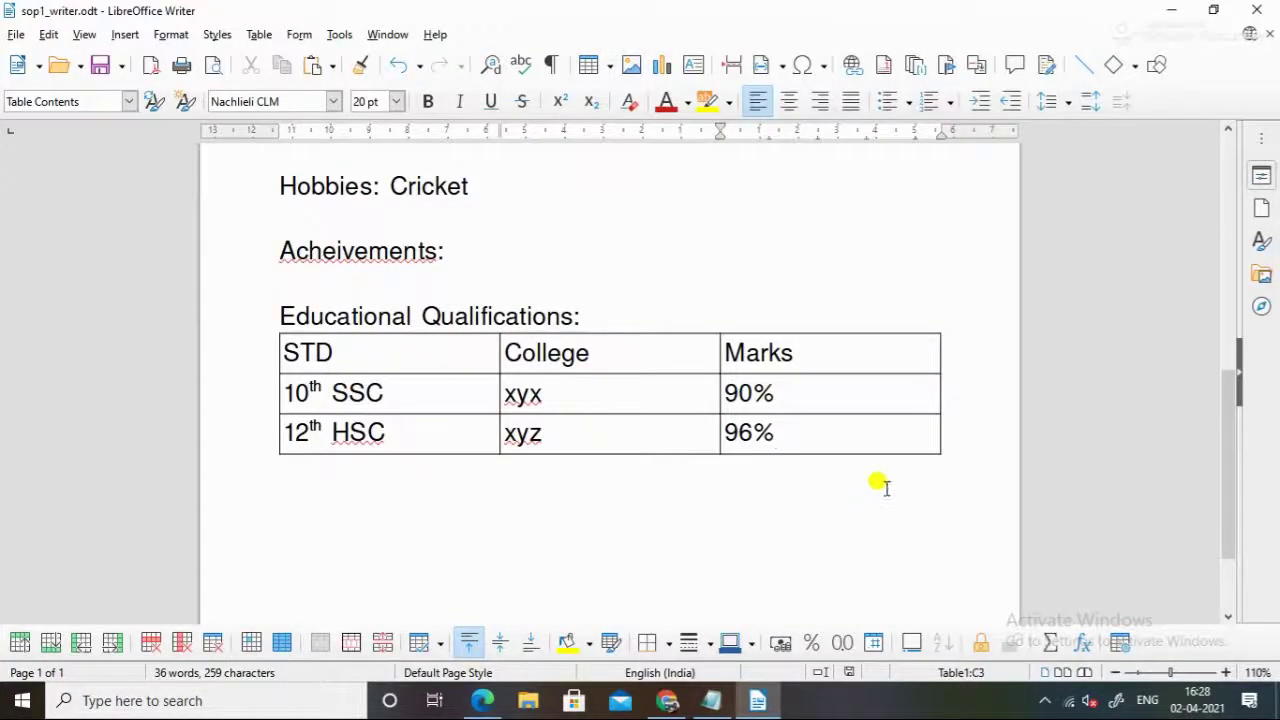
key("Tab")
key("ctrl+z")
key("Tab")
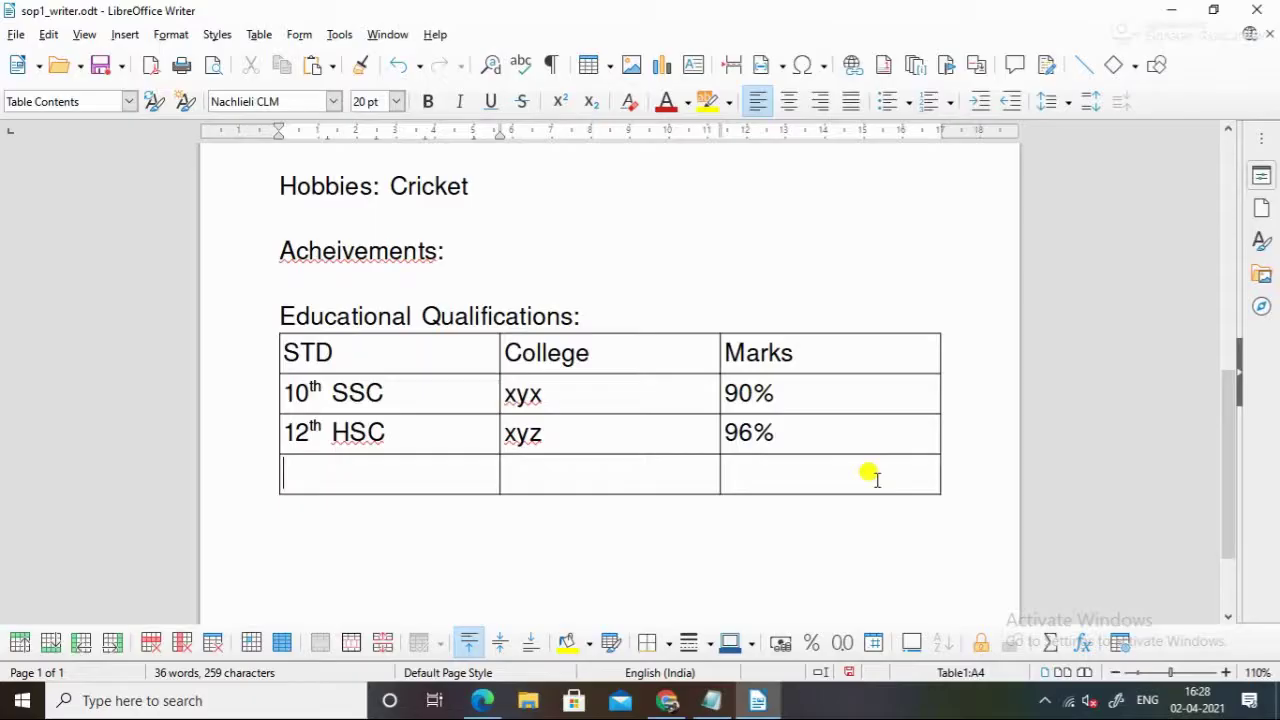
left_click(806, 482)
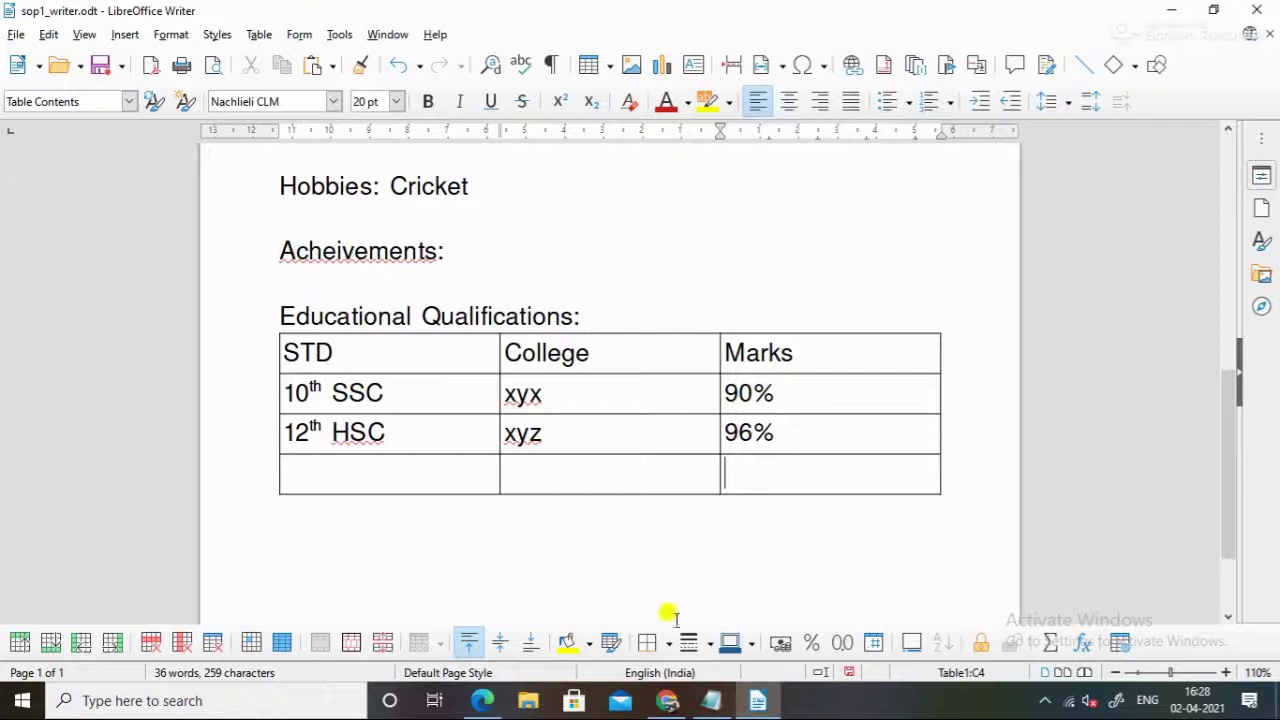
left_click(527, 553)
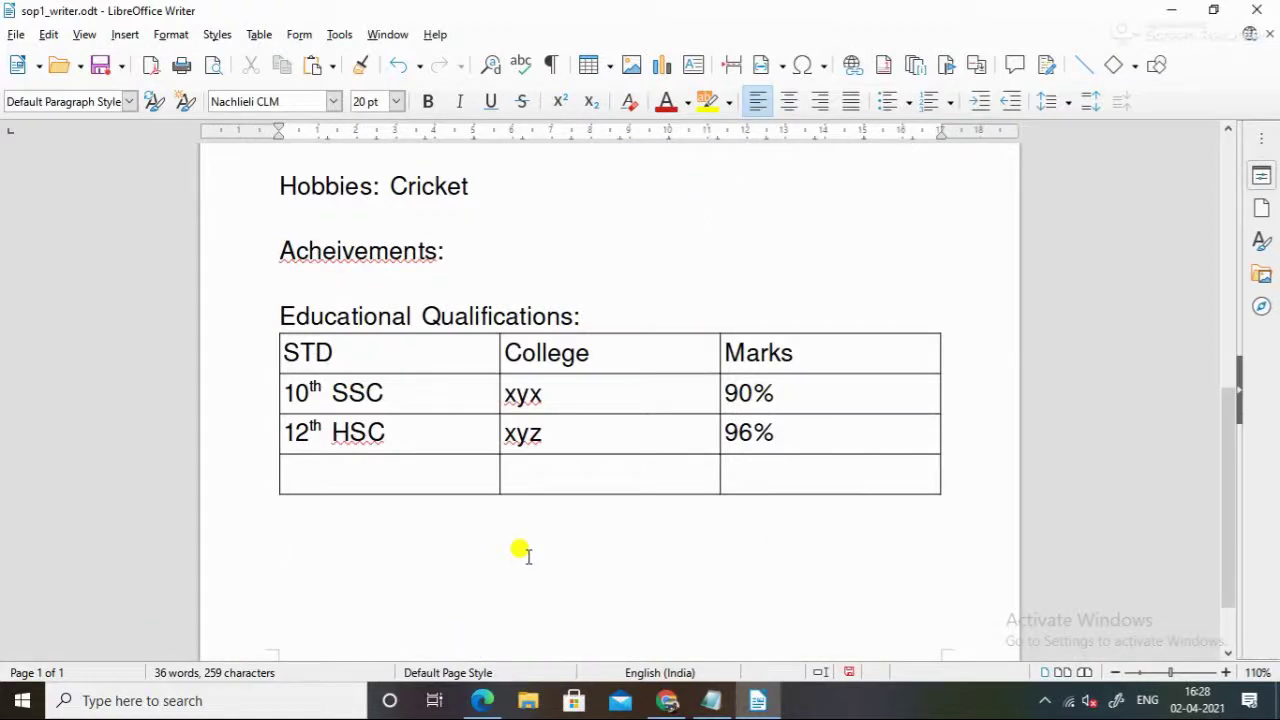
Type 'Aim: Want to be a engineer, scientist with good grade.' below the table
type("Aim: Want to ")
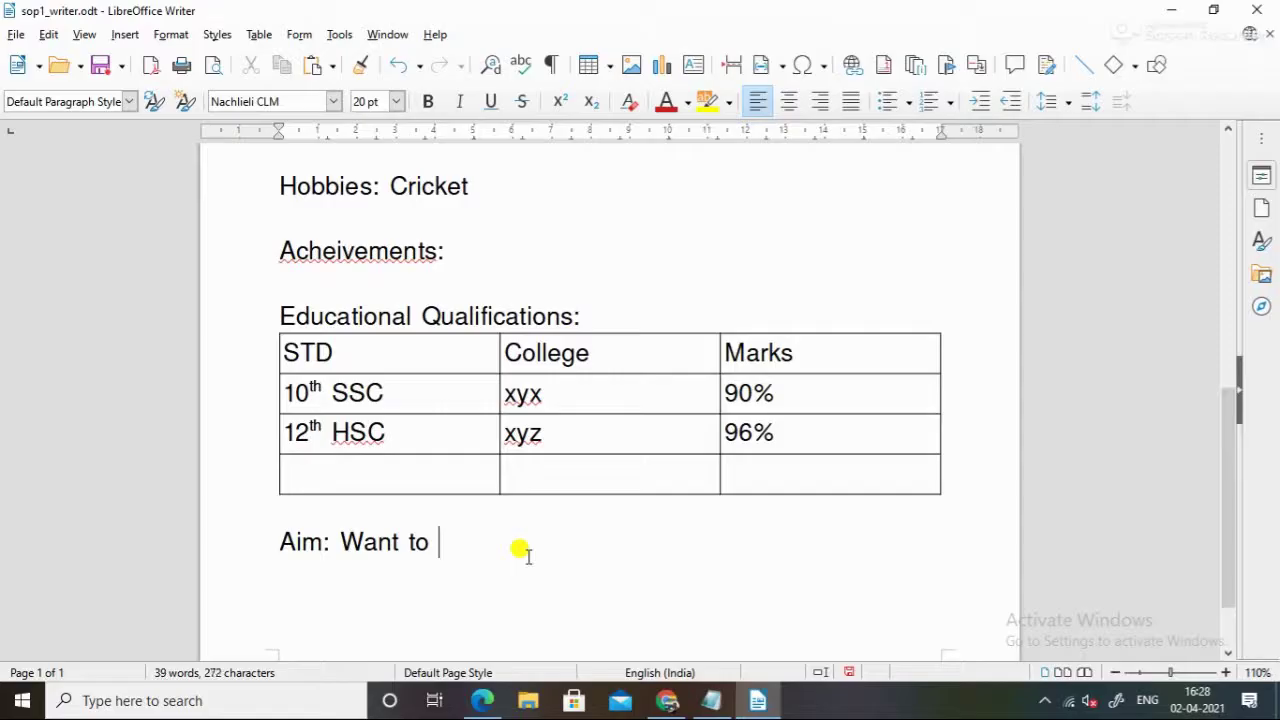
type("be a en")
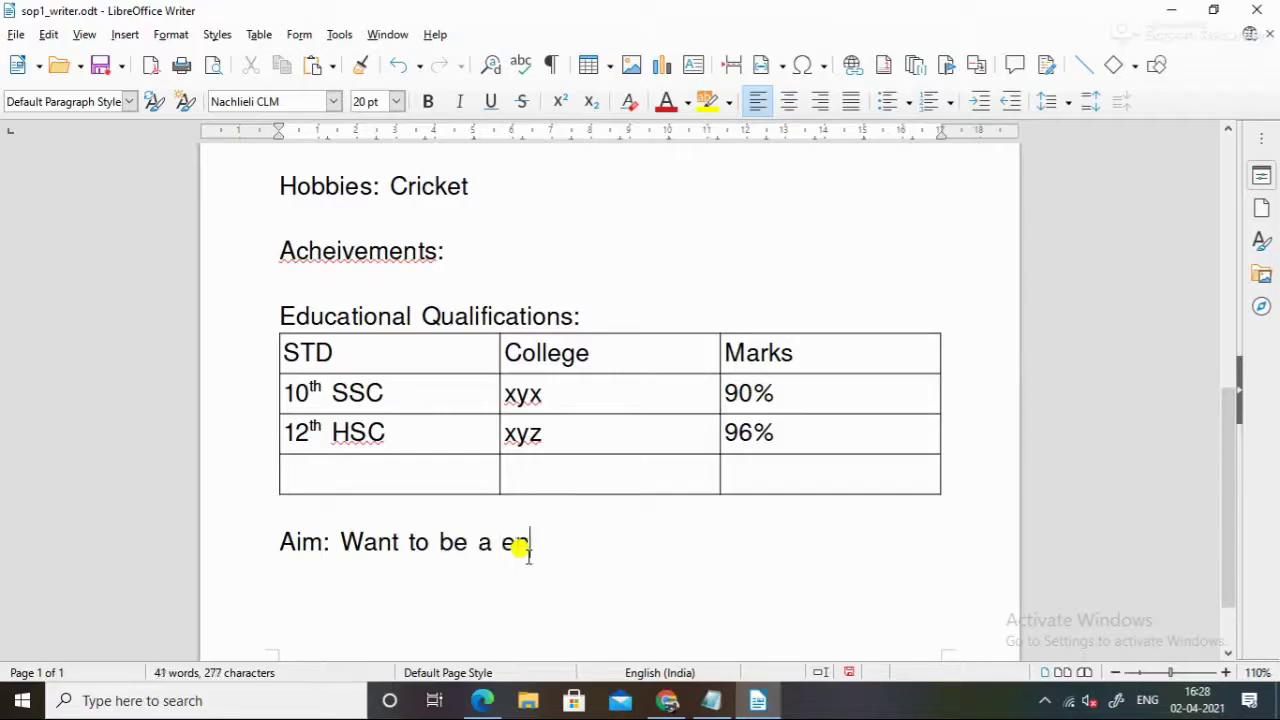
type("gineer")
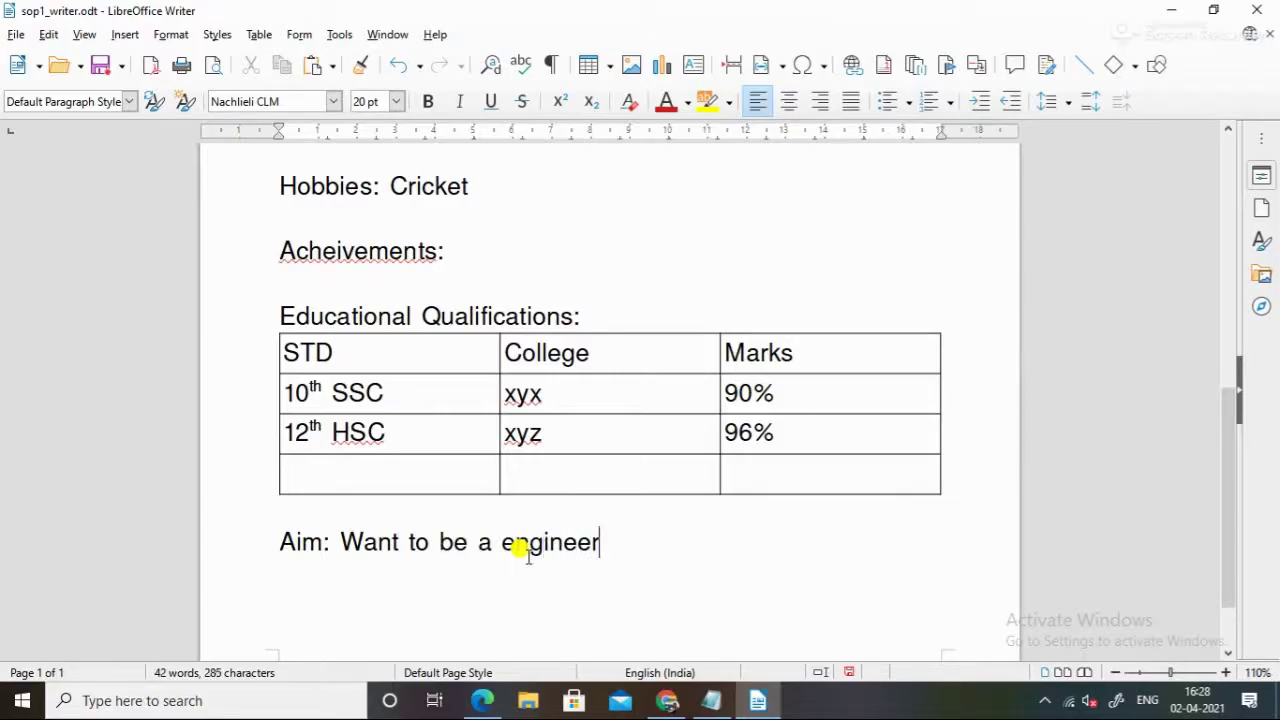
type(", scientist")
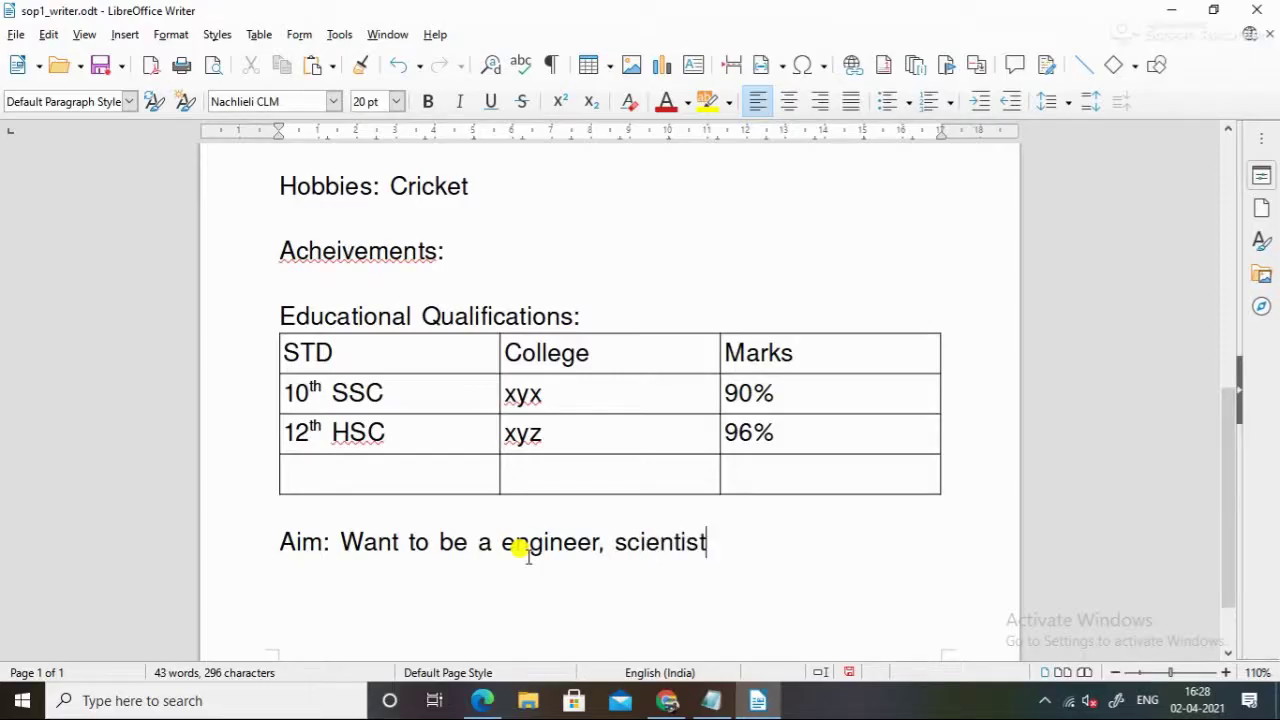
type(" w")
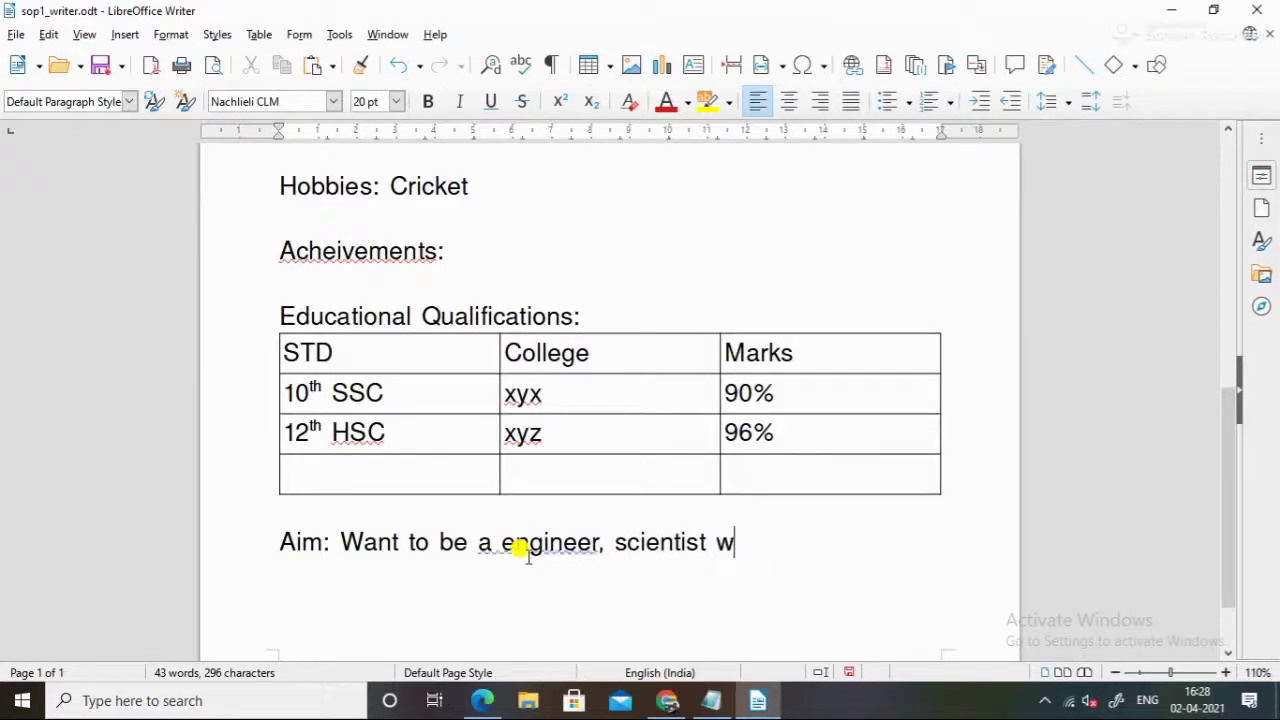
type("ith good")
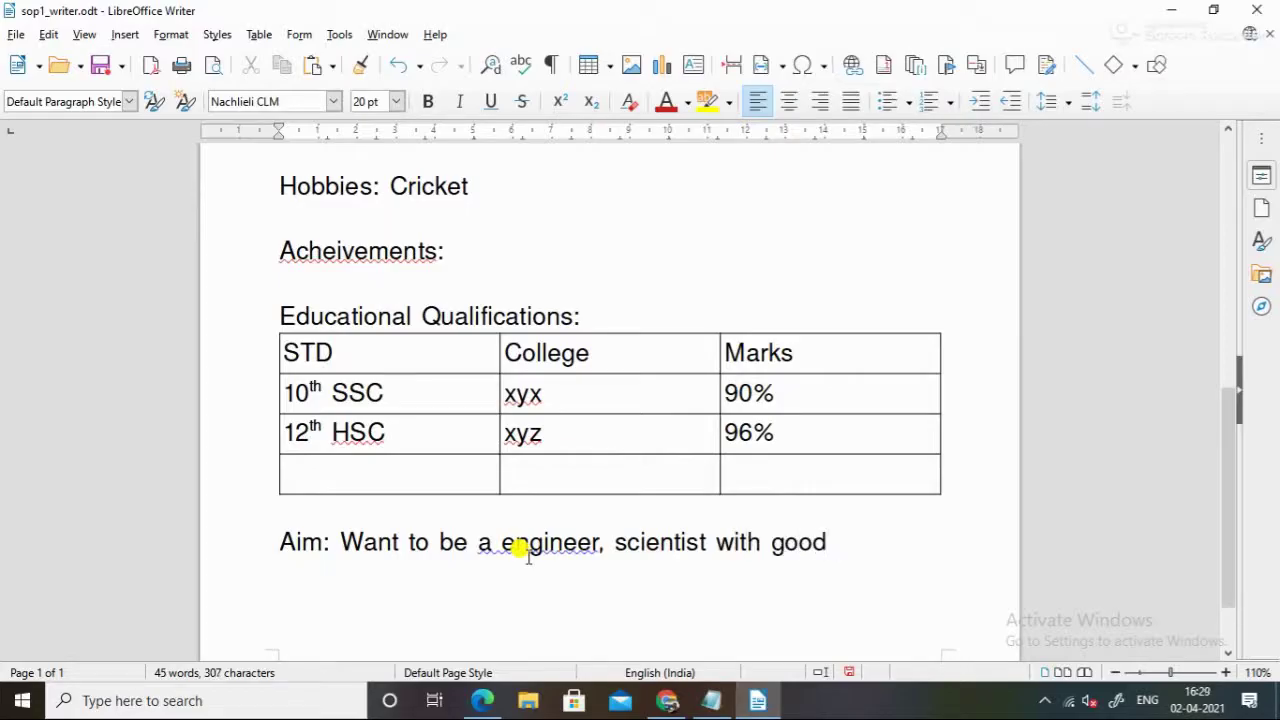
type("grade")
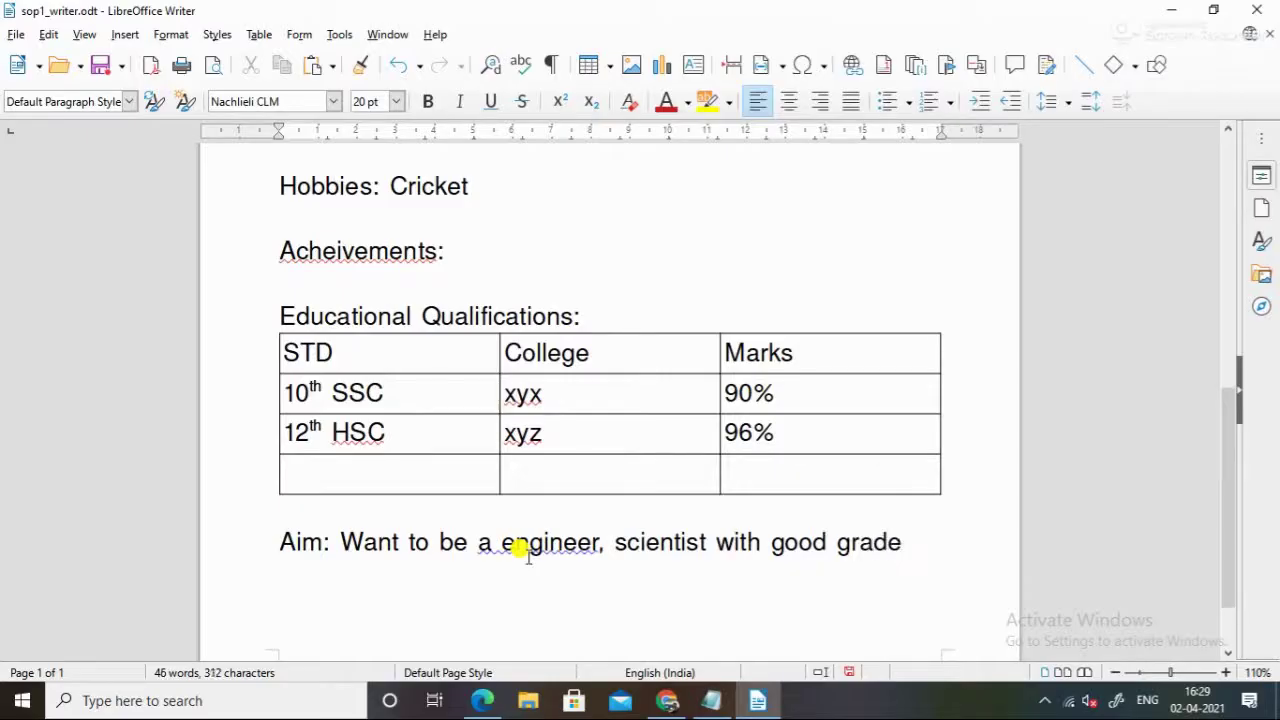
type(".")
Correct 'a engineer' to 'an engineer' using the grammar suggestion
left_click(500, 542)
right_click(497, 541)
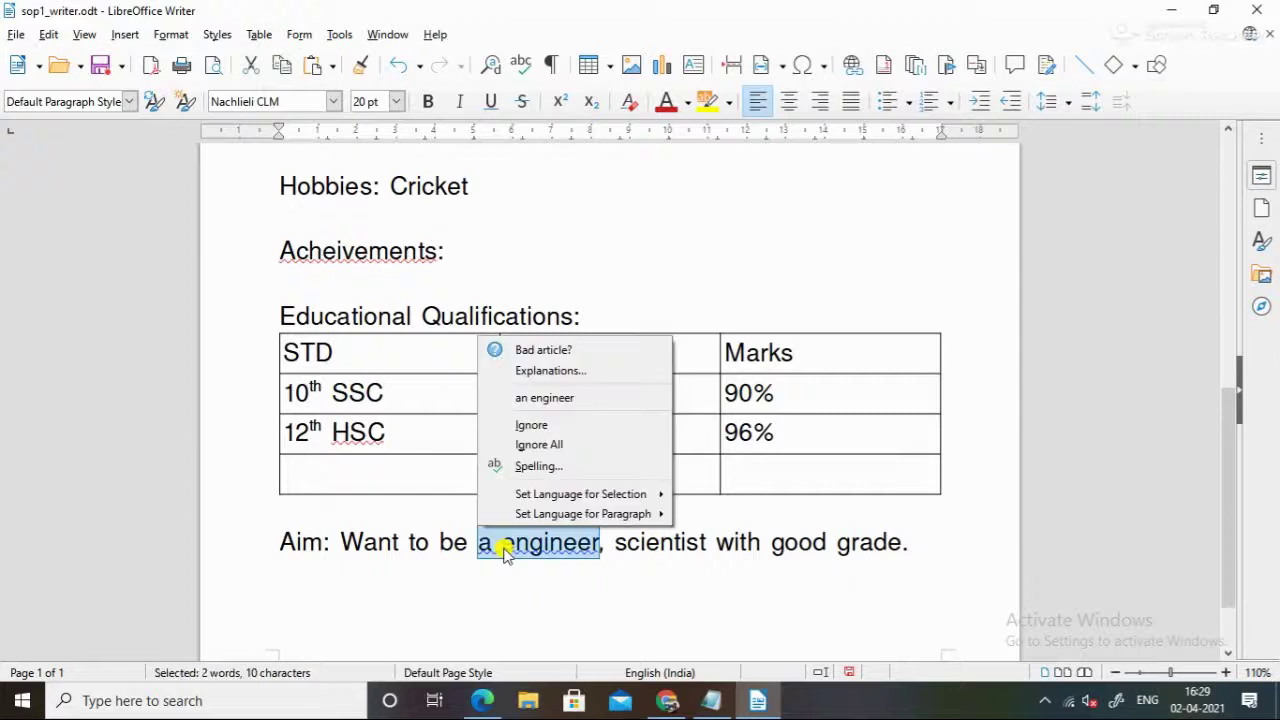
left_click(546, 398)
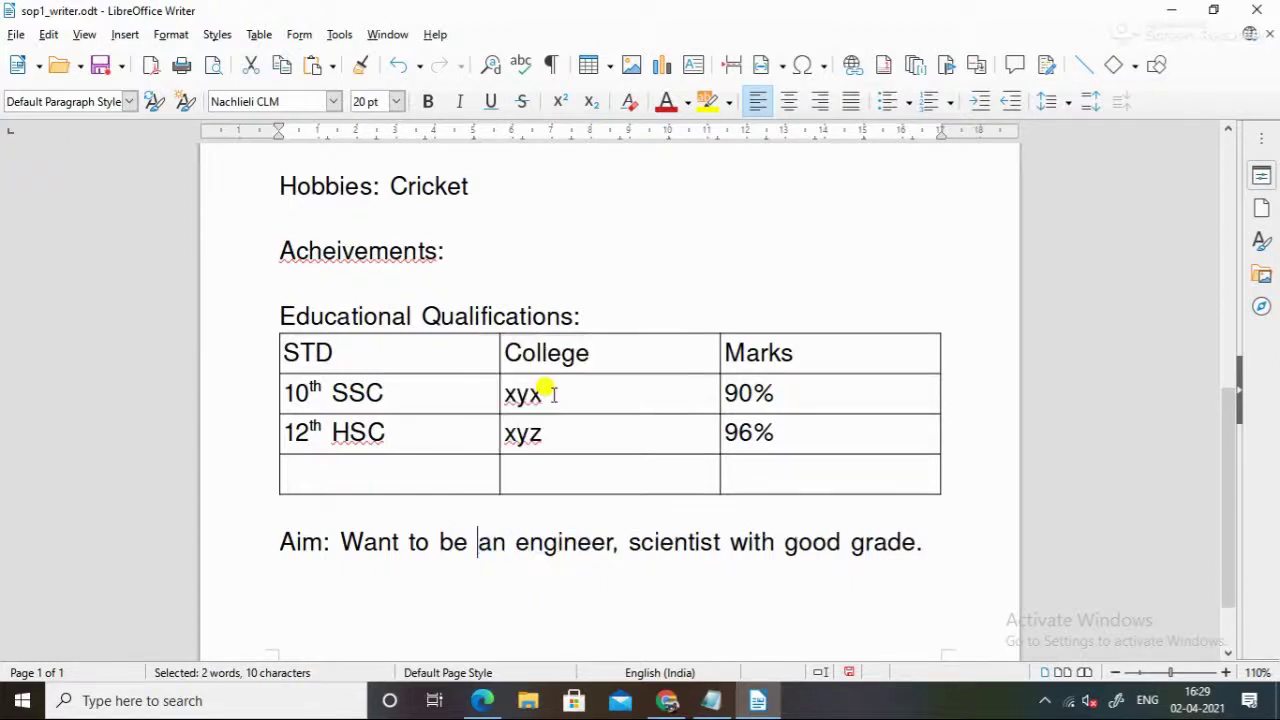
Underline the whole Aim sentence, leaving it not bold
triple_click(348, 540)
key("ctrl+b")
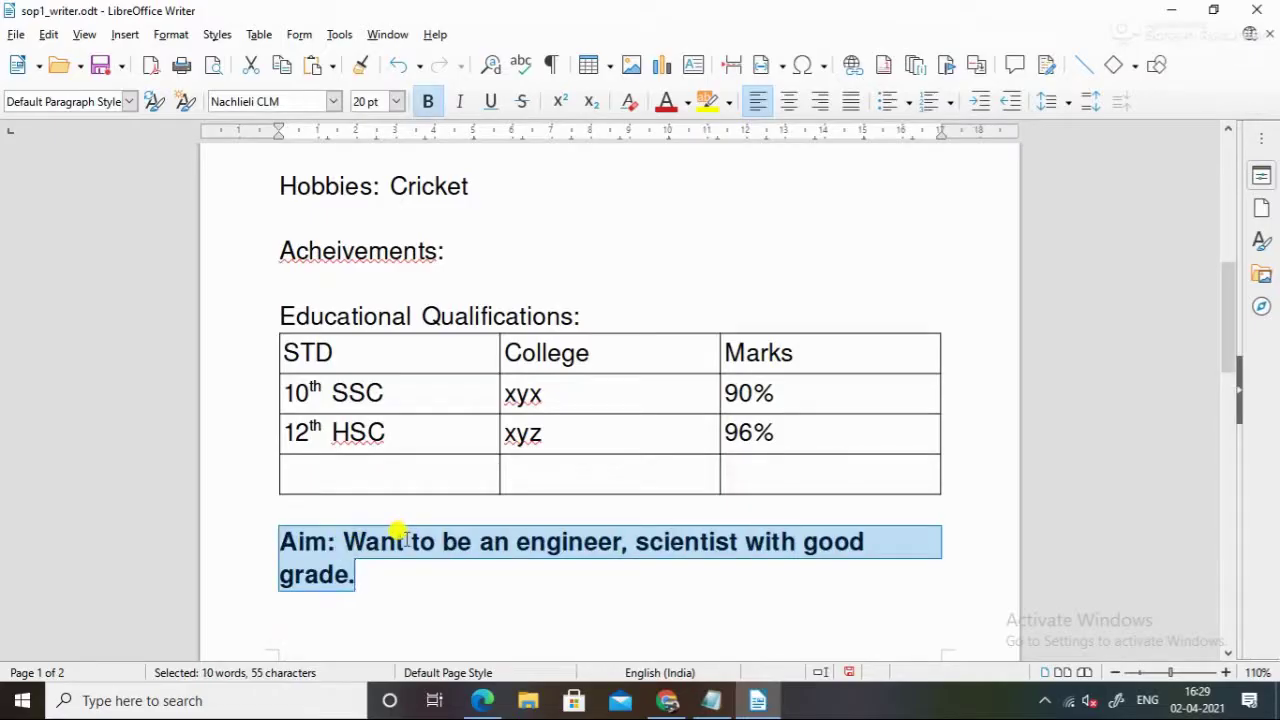
key("ctrl+b")
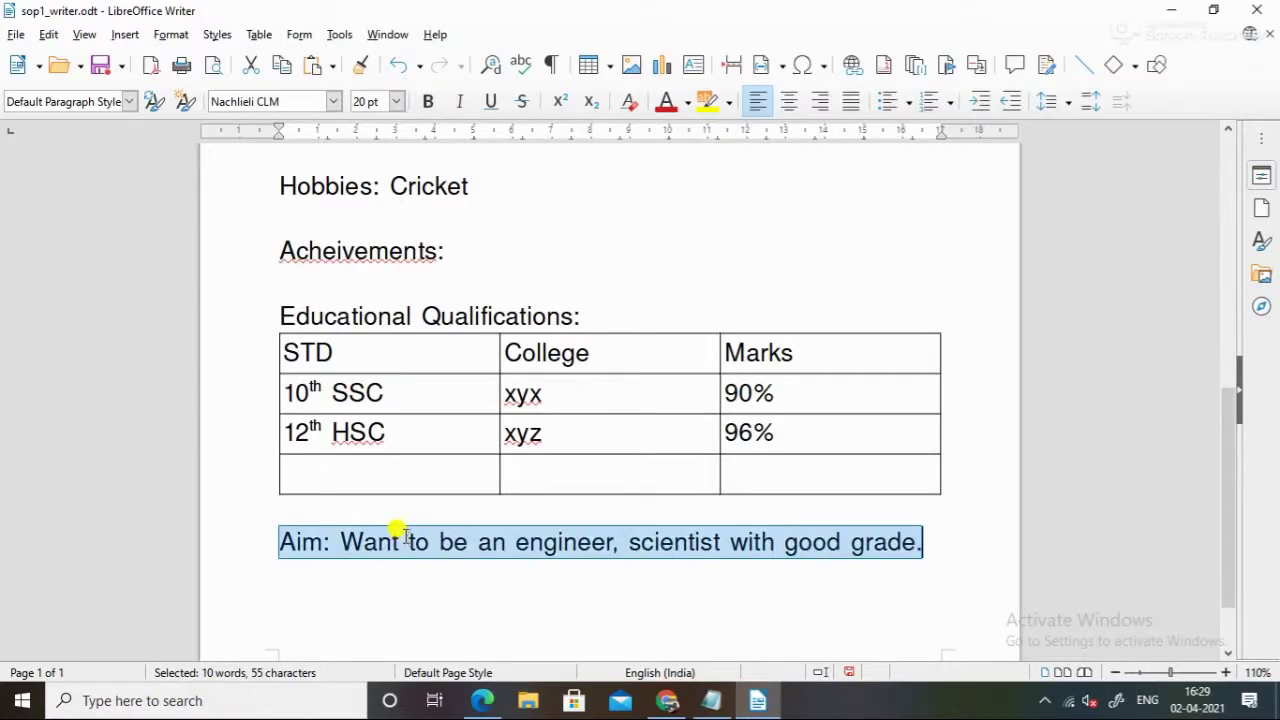
key("ctrl+u")
left_click(430, 608)
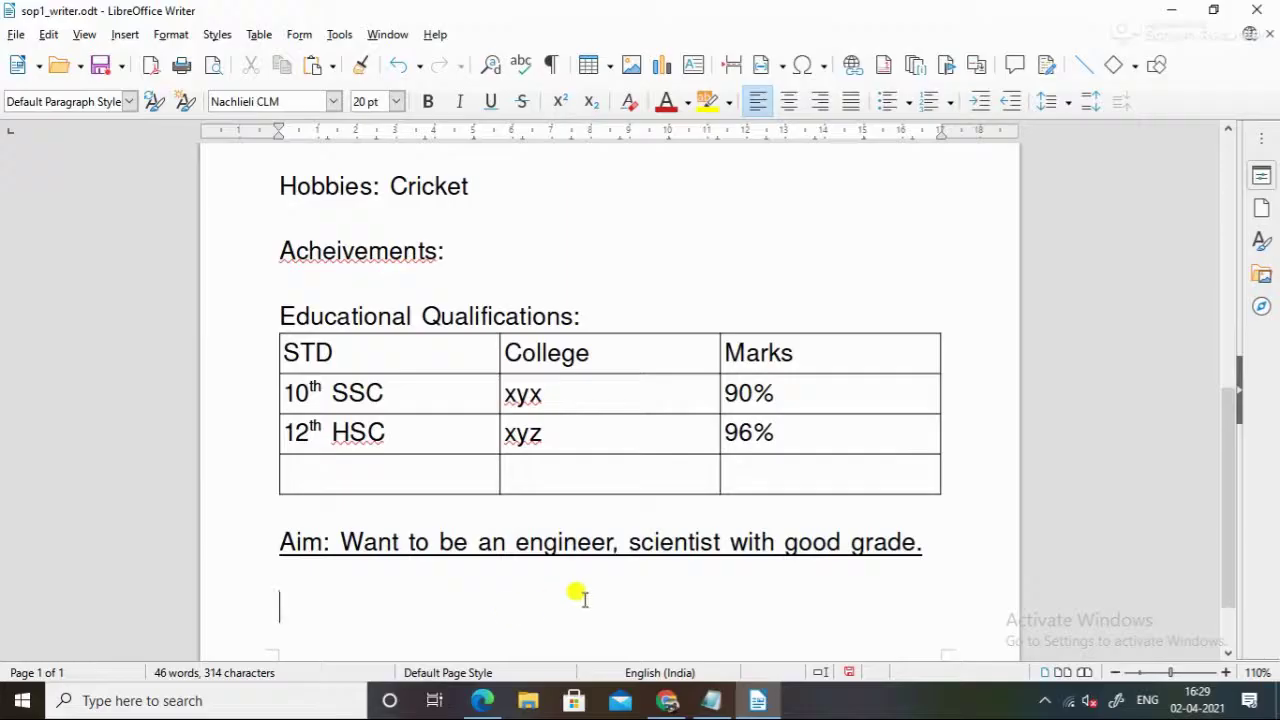
left_click(936, 541)
scroll(923, 540, "up", 10)
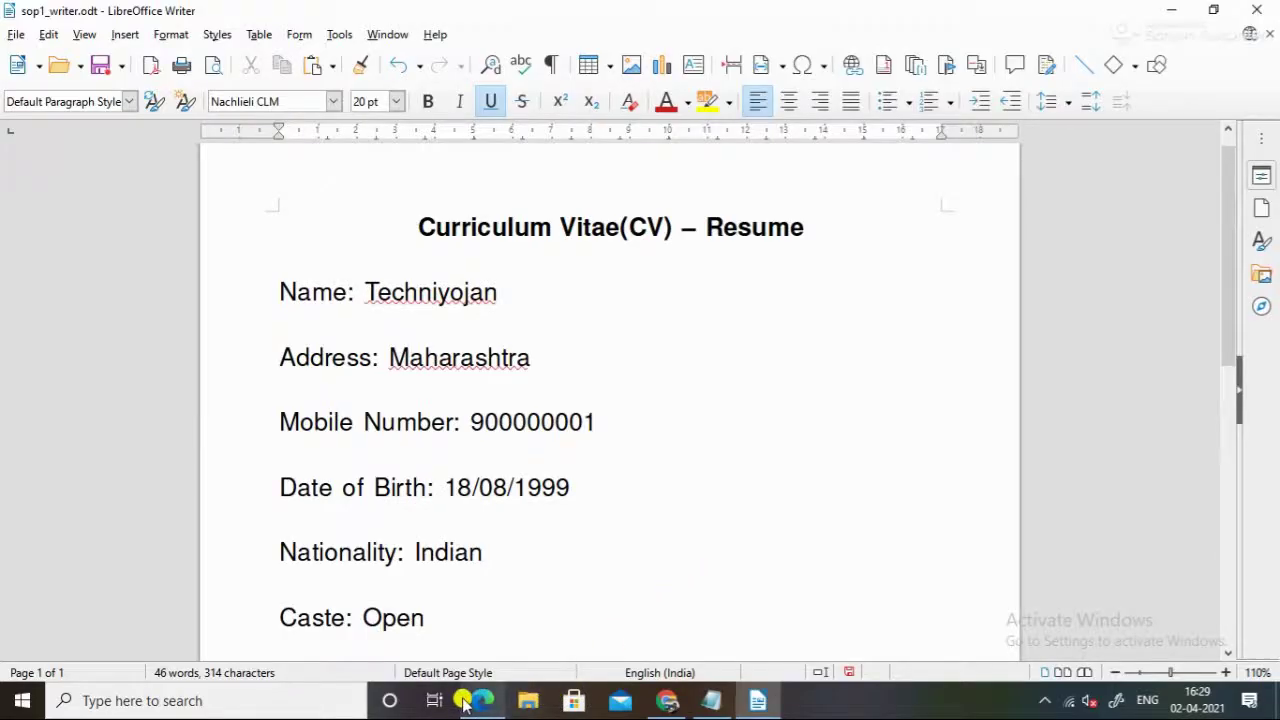
Switch to Edge to view the SOP 1 resume requirements PDF
mouse_move(464, 703)
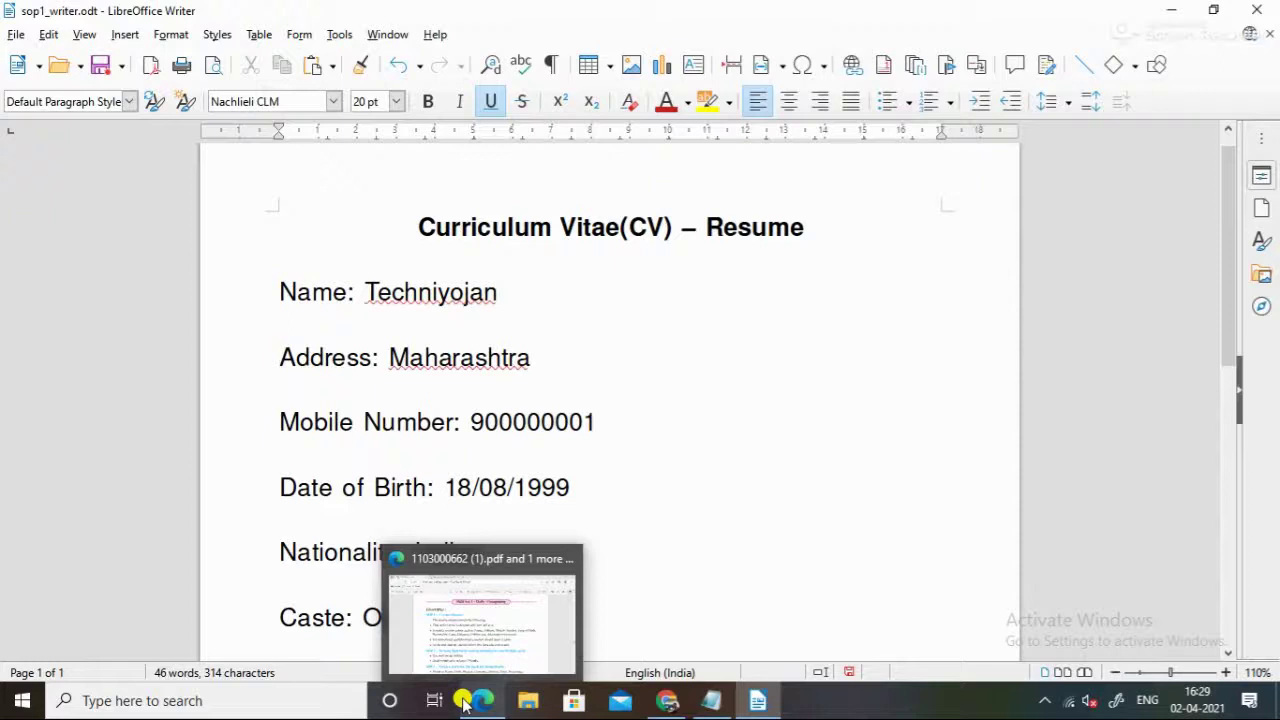
left_click(463, 703)
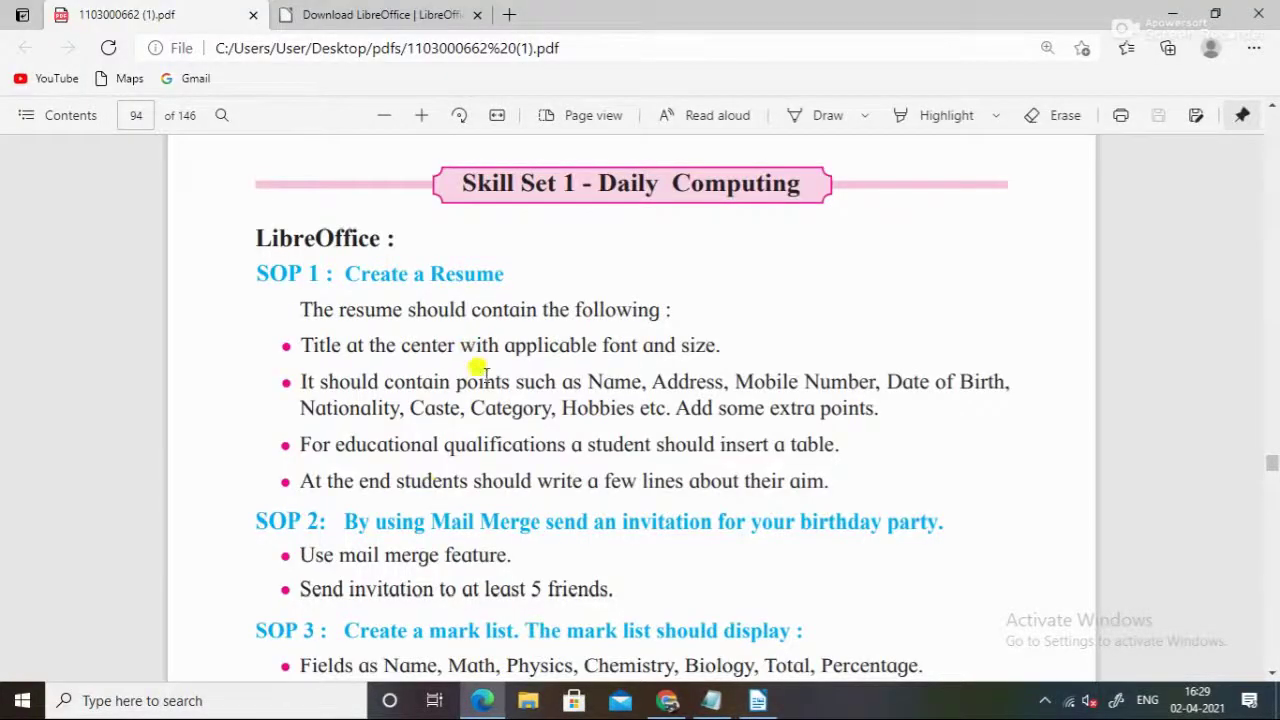
scroll(548, 506, "down", 1)
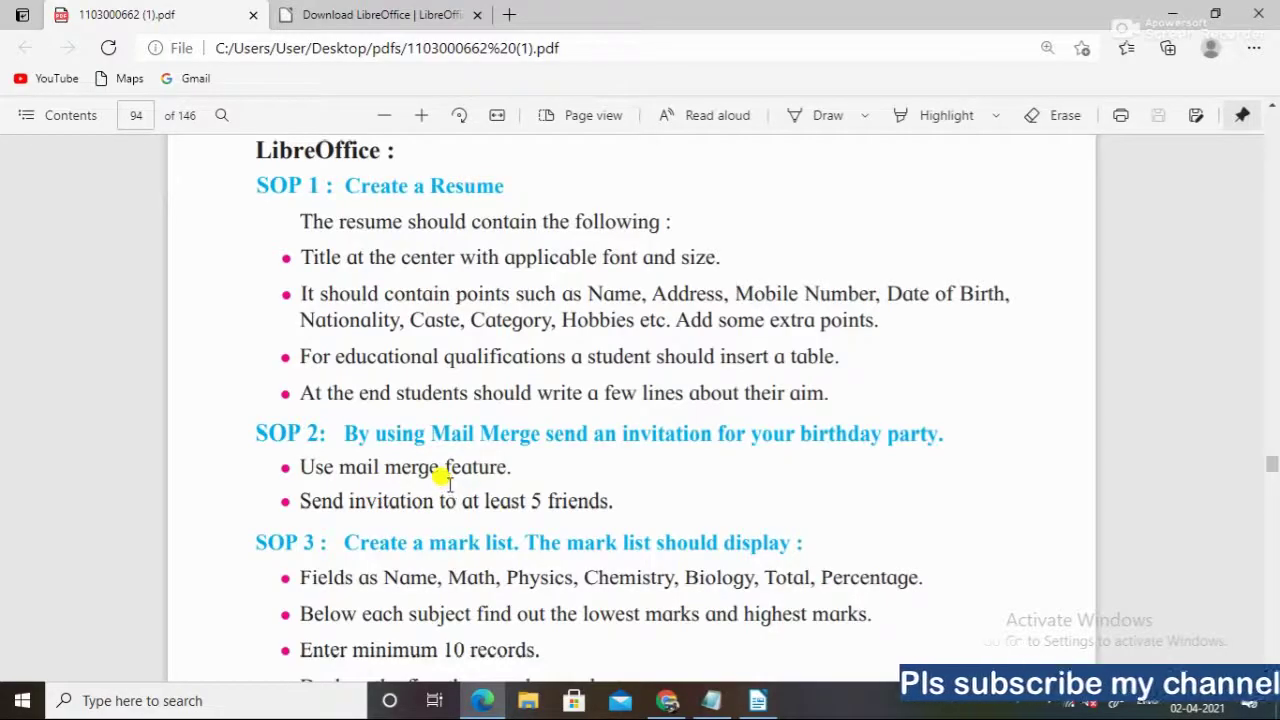
scroll(470, 430, "down", 3)
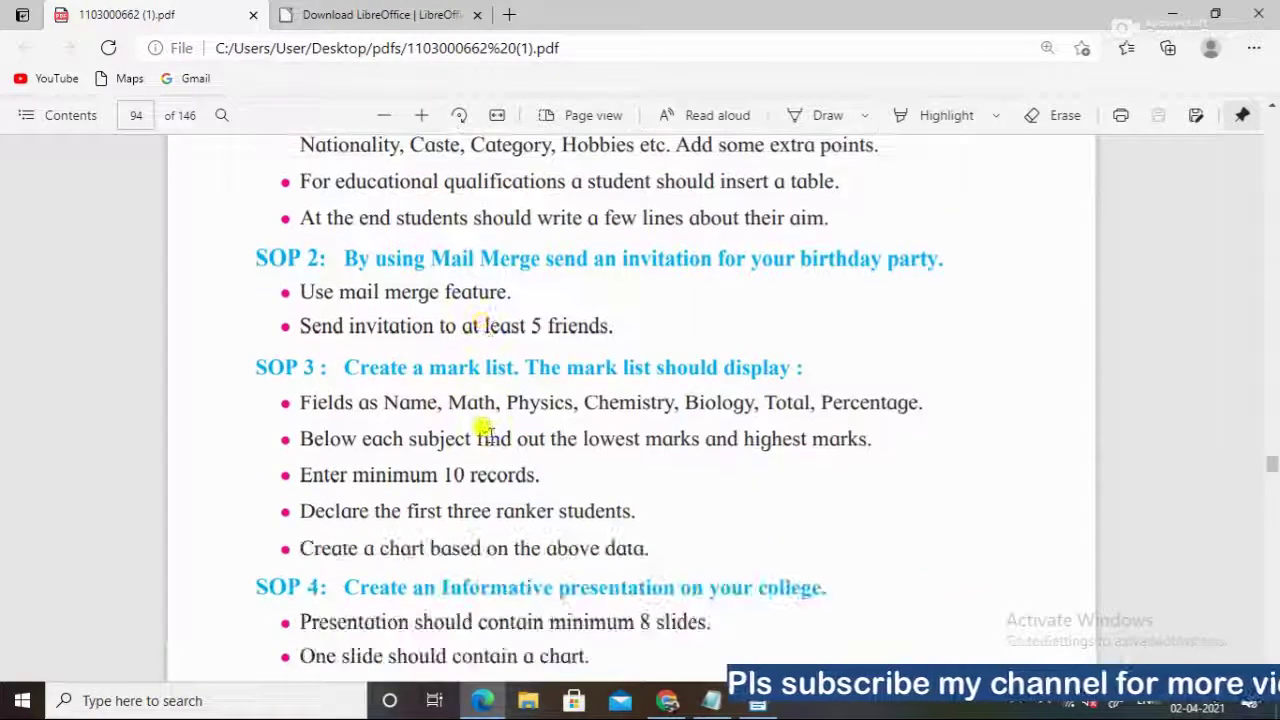
scroll(490, 430, "down", 2)
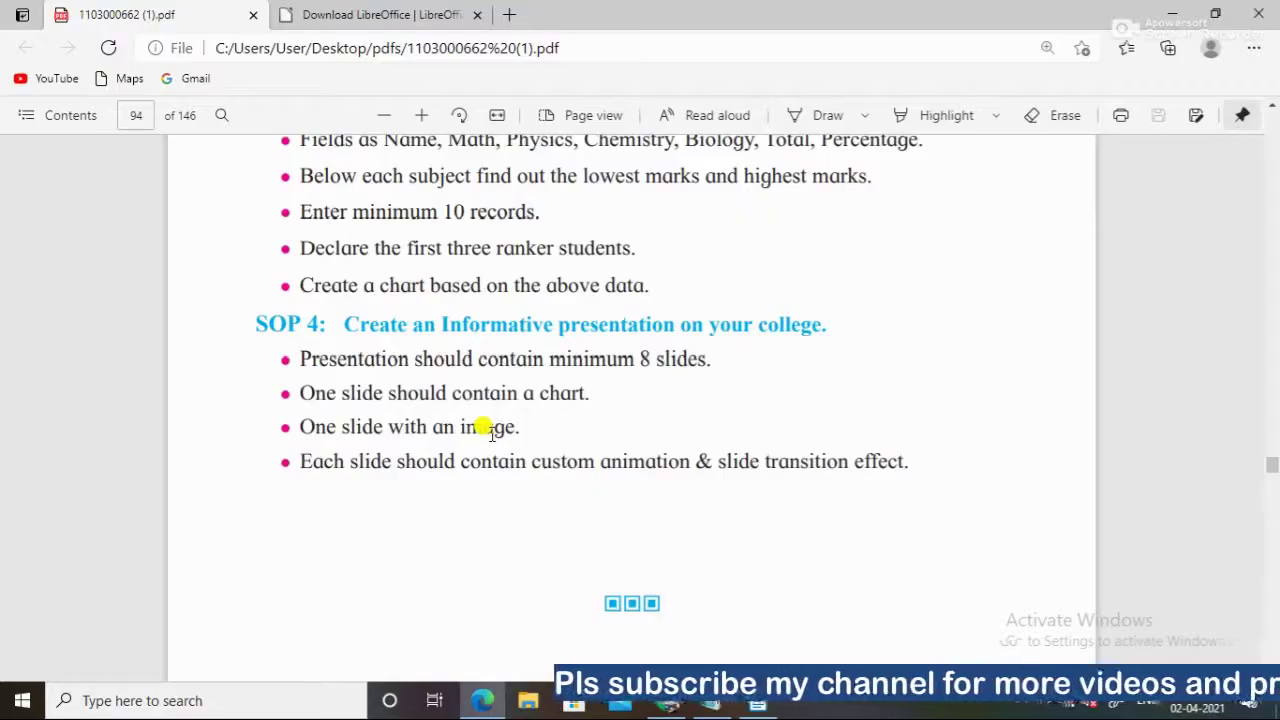
scroll(480, 428, "up", 6)
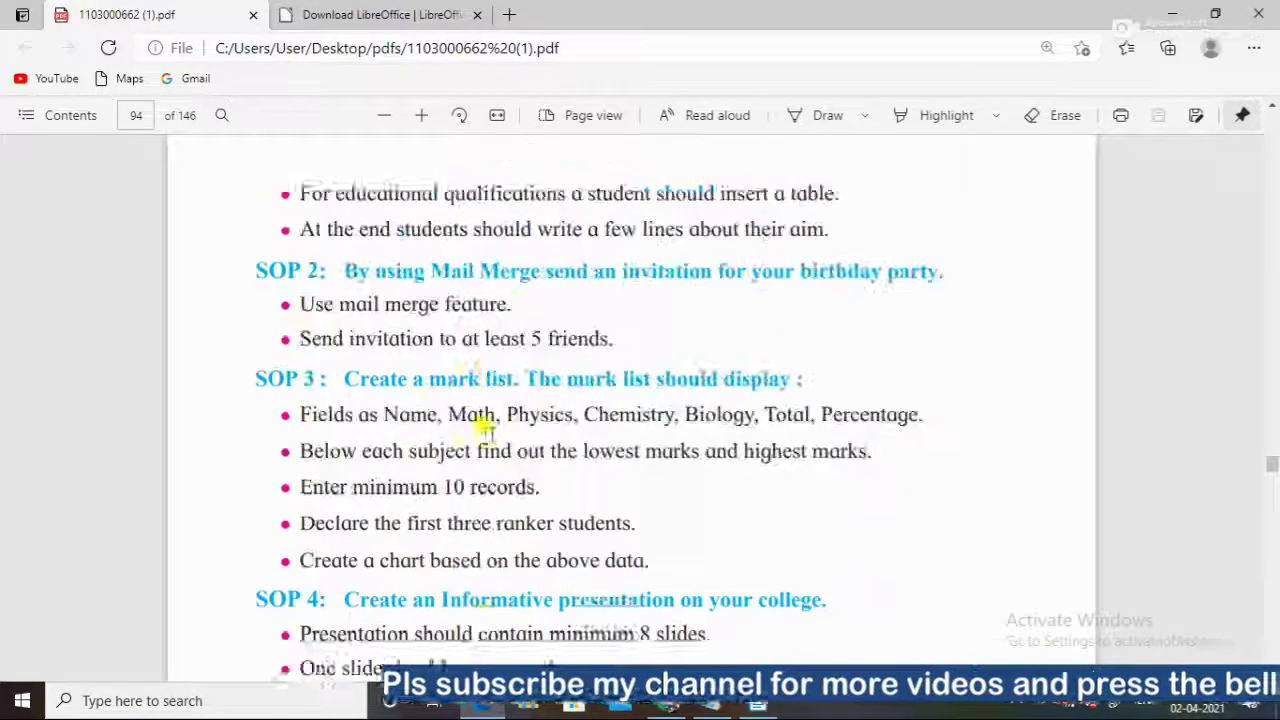